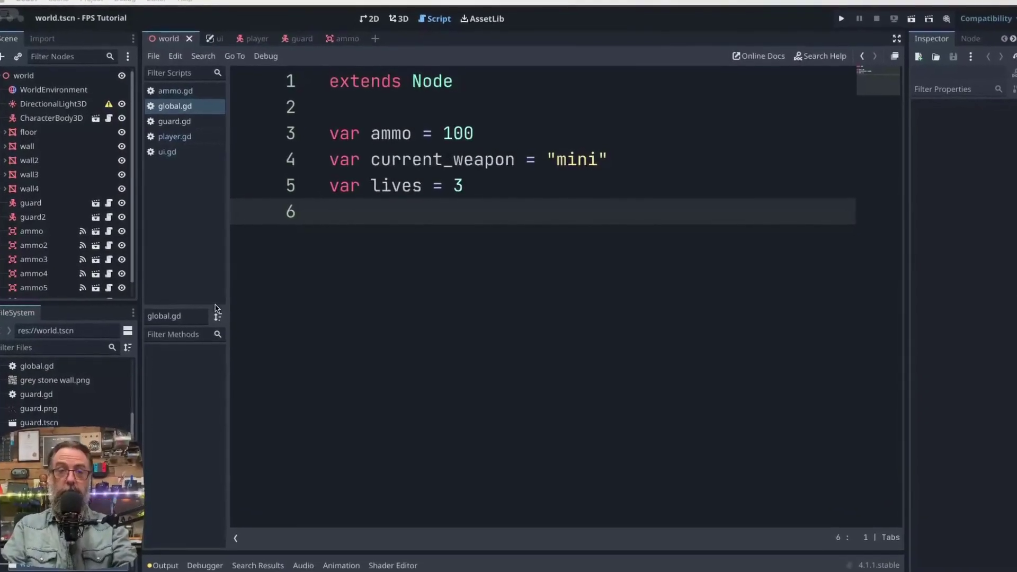
Save and run the game, then shoot the guard until it dies
key("ctrl+s")
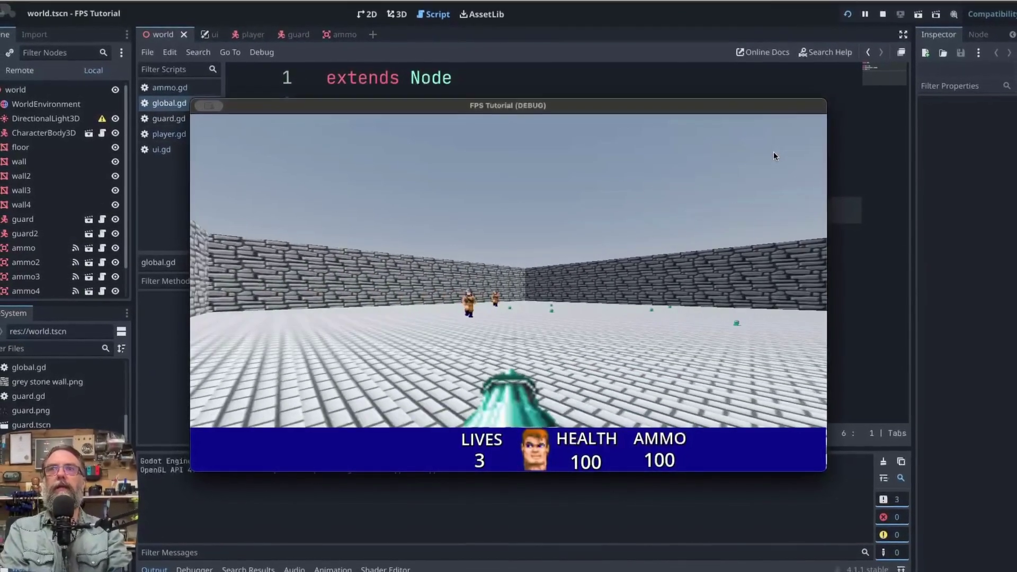
key("space")
key("space")
key("space")
key("space")
key("space")
key("space")
key("space")
key("space")
key("space")
key("space")
key("space")
key("space")
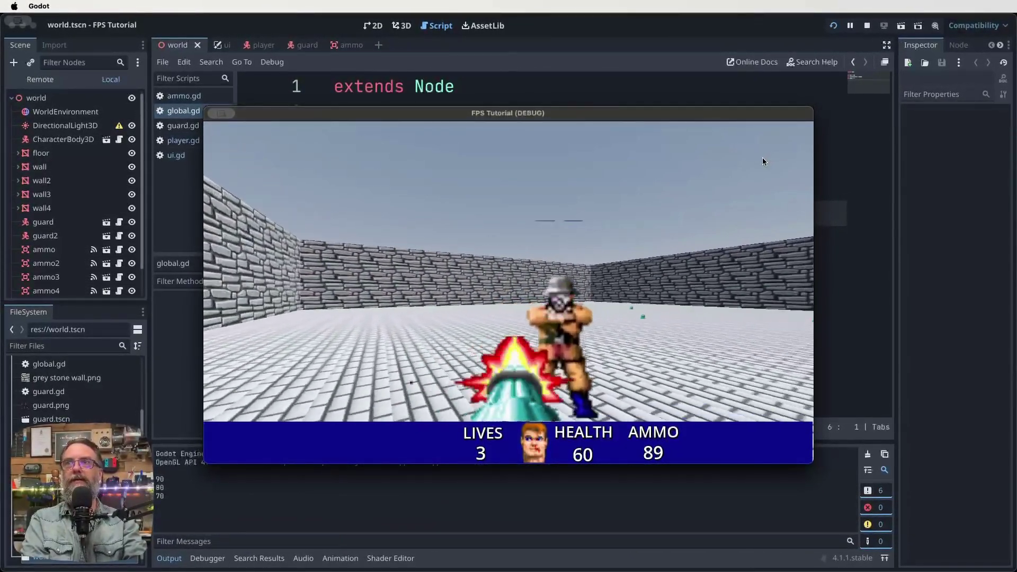
key("space")
key("Right")
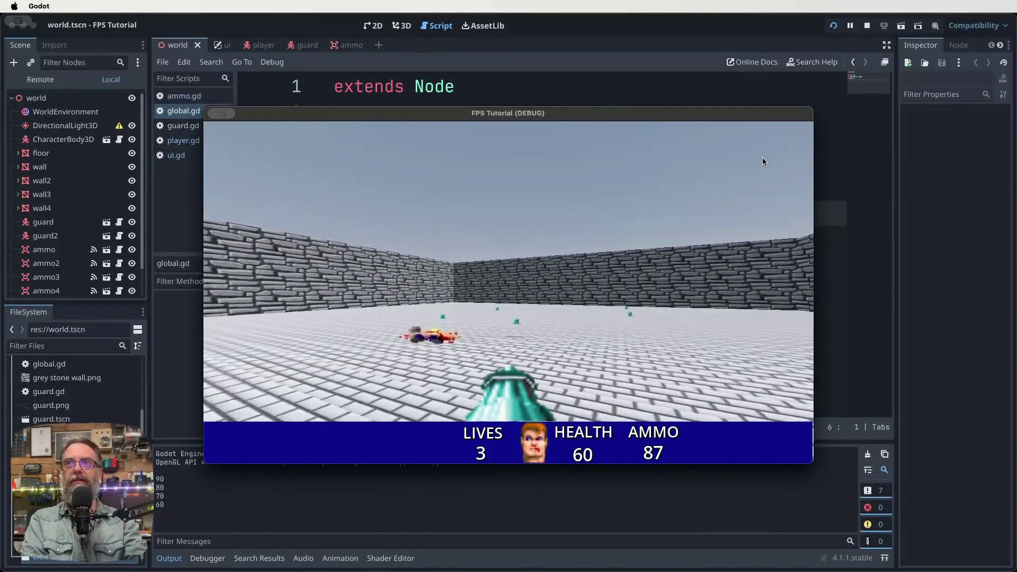
Walk toward the brick wall, then back onto the ammo pickup to collect it
key("Up")
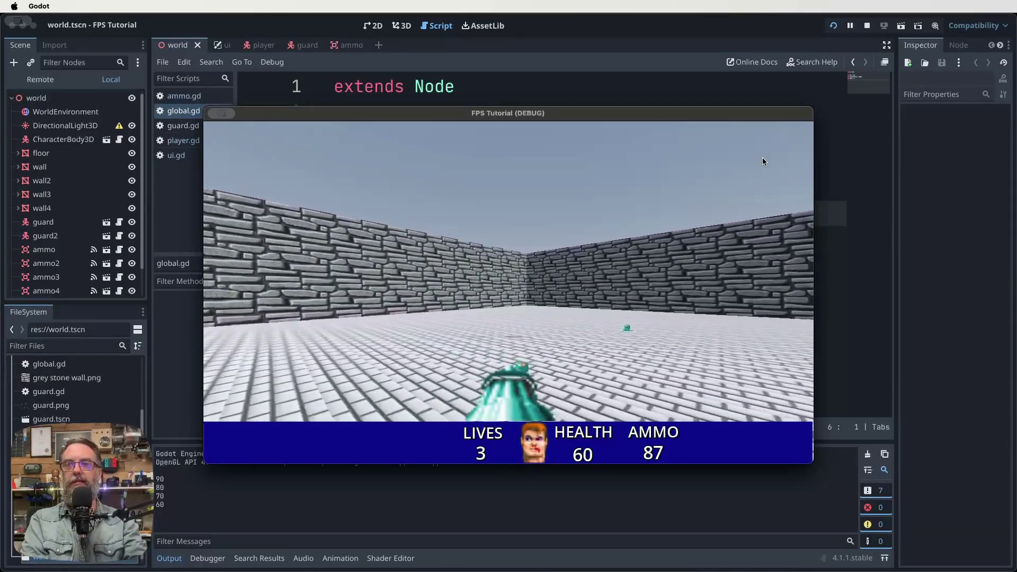
key("Right")
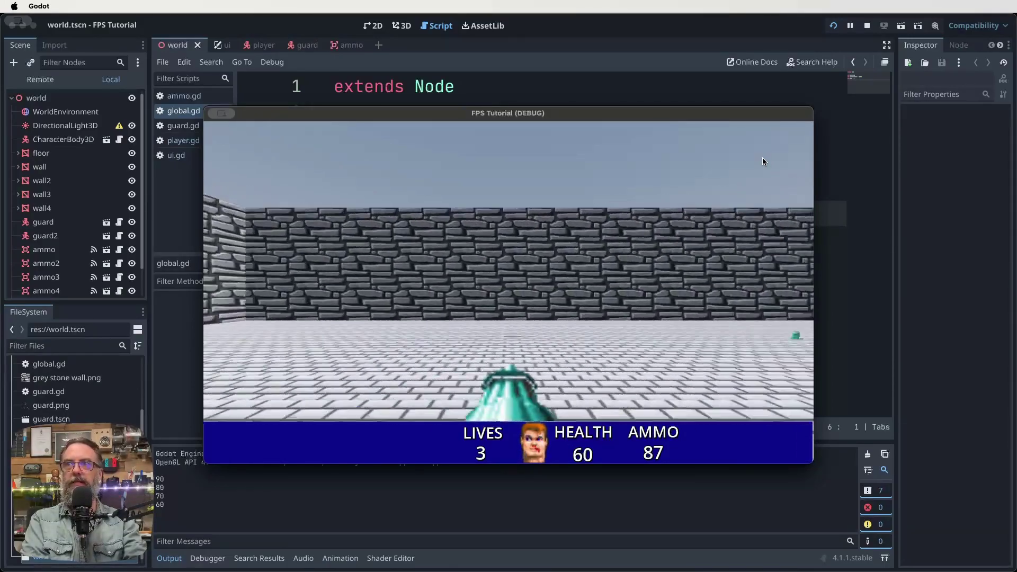
key("Down")
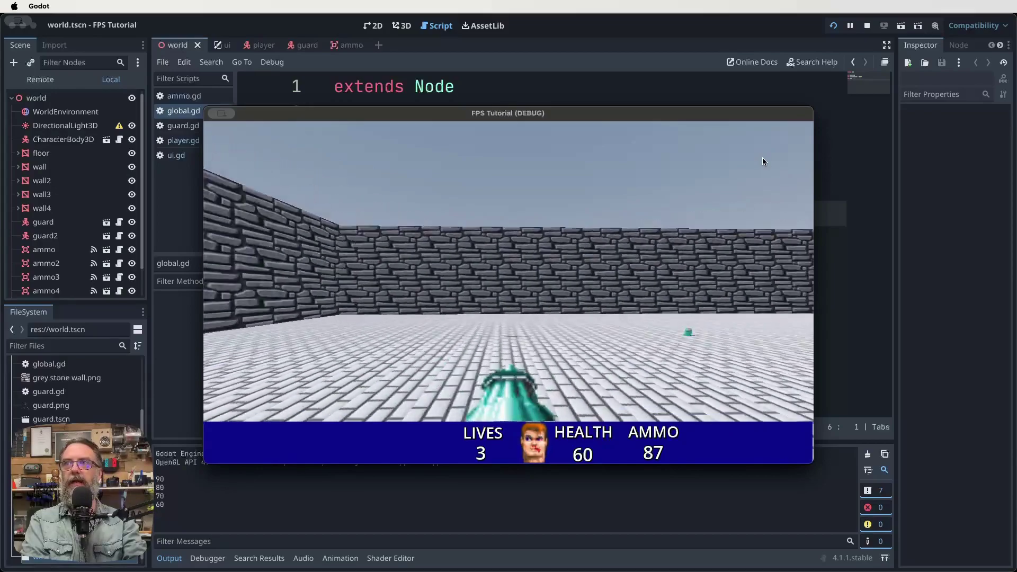
key("Down")
Turn the player toward the wall corner before stopping the game
key("Right")
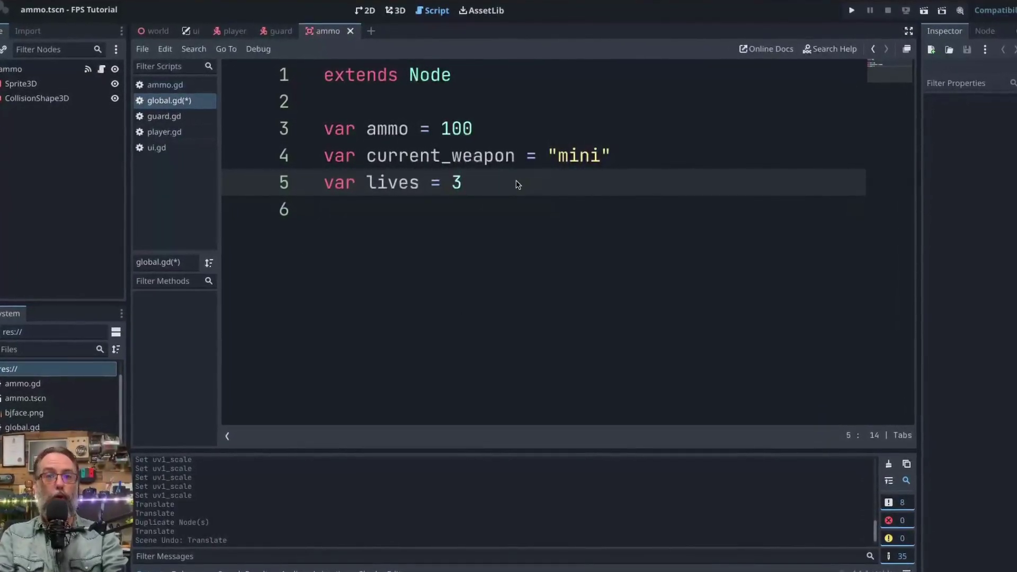
Add 'var current_level = 1' on a new line after the lives variable in global.gd
left_click(373, 213)
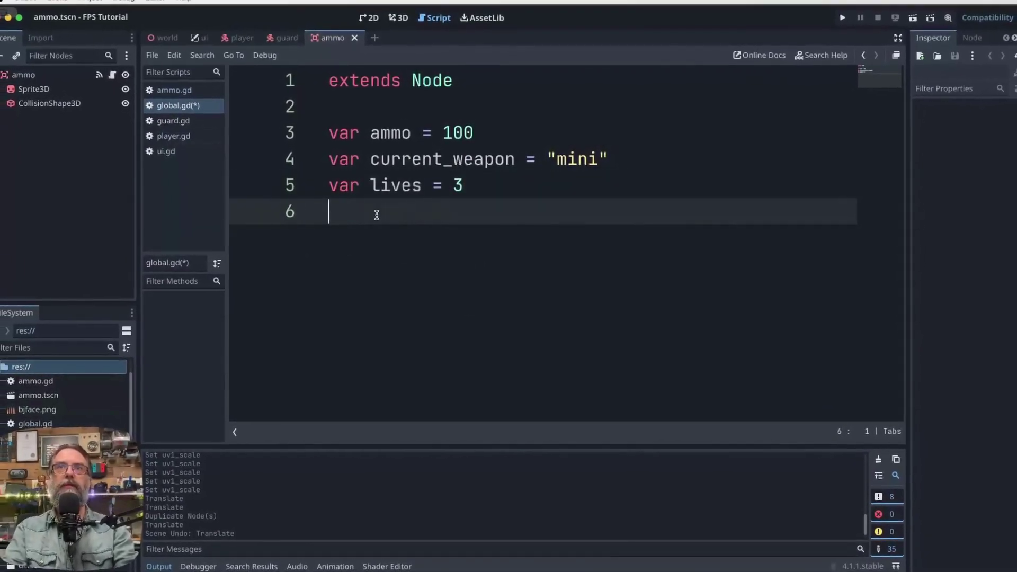
type("var current")
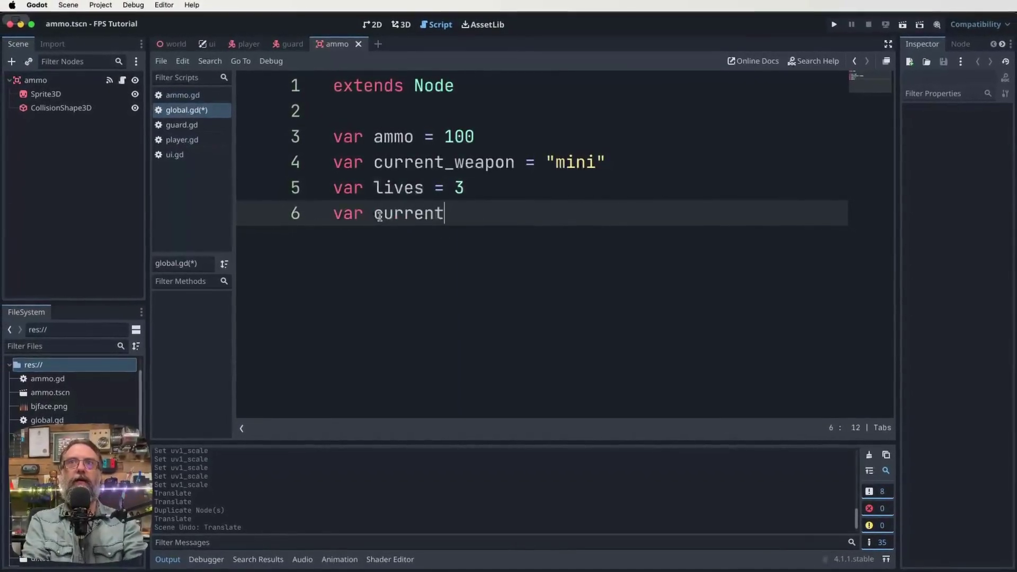
type("_sceme")
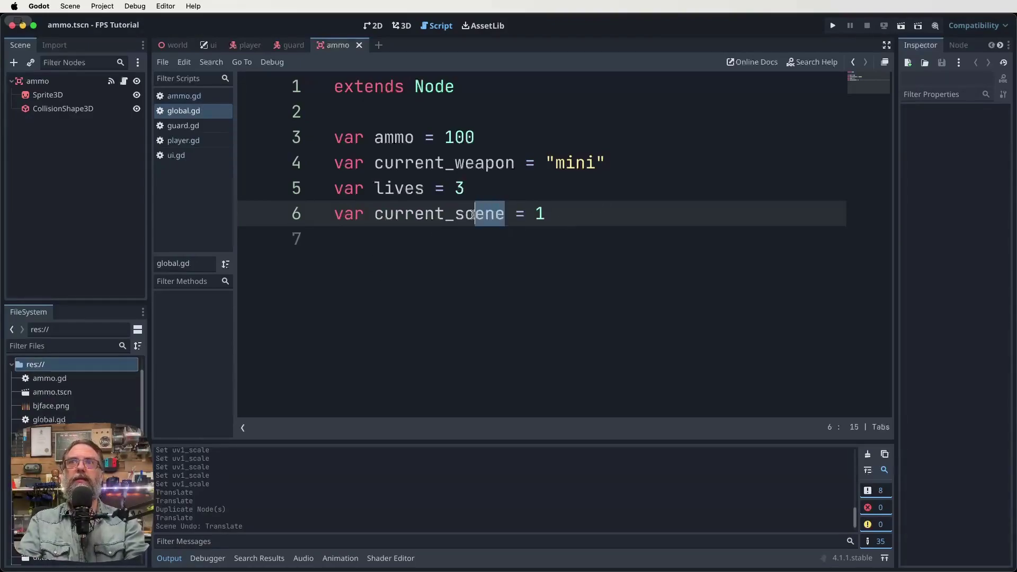
type("level")
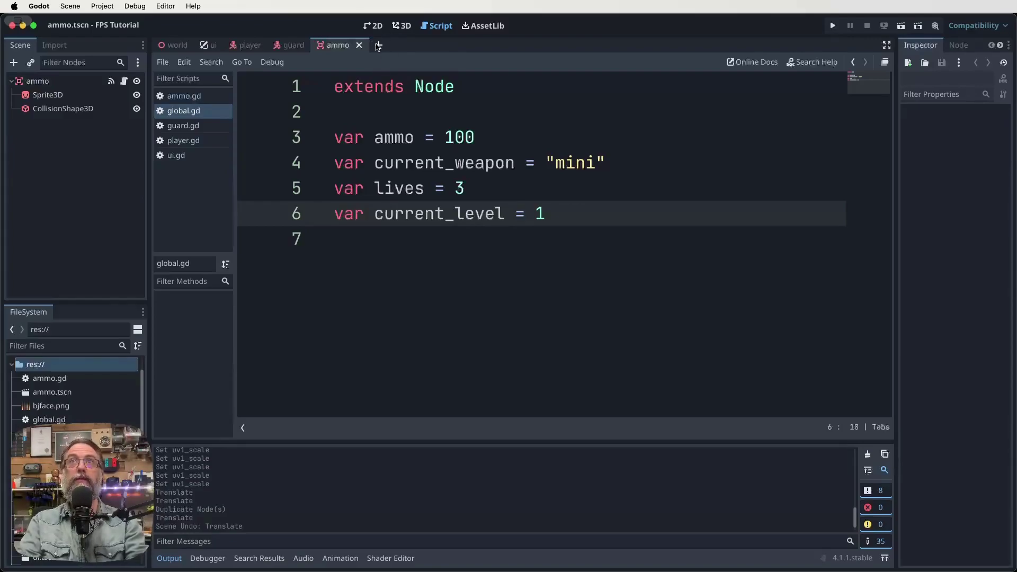
Start a new 3D Scene, rename its Node3D root to level2, and save it as level_2.tscn
left_click(378, 47)
left_click(72, 114)
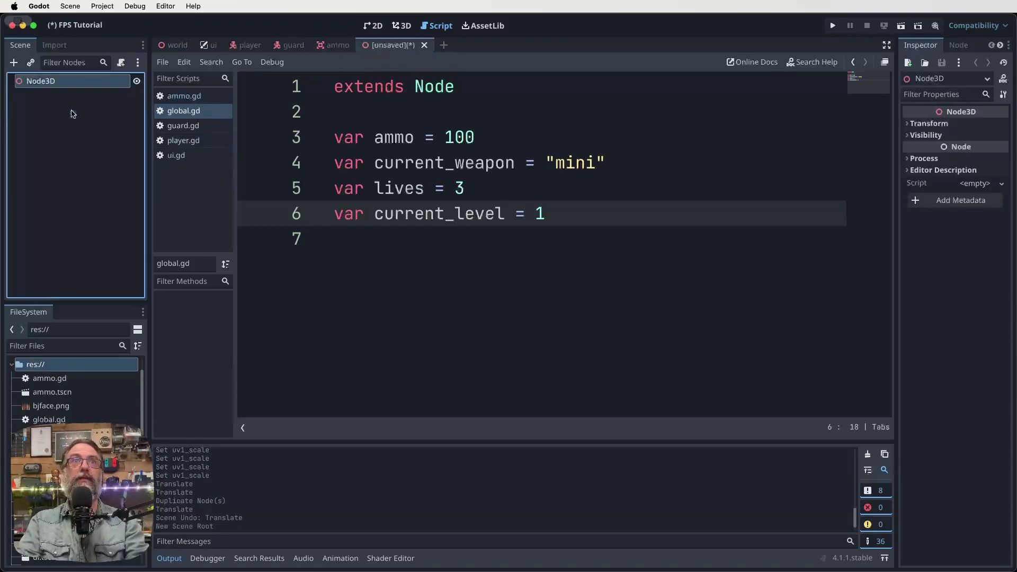
double_click(42, 84)
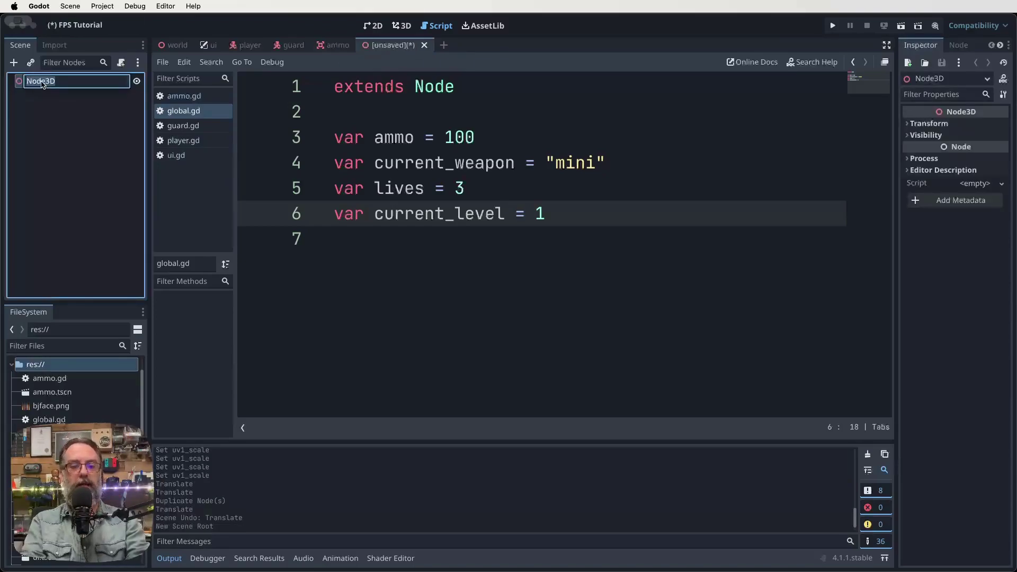
key("Return")
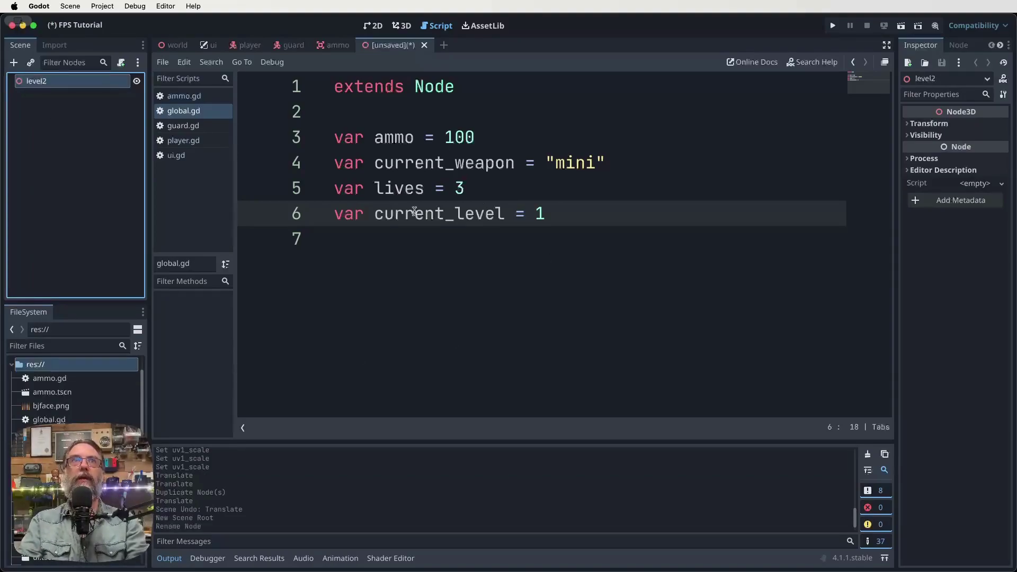
key("super+s")
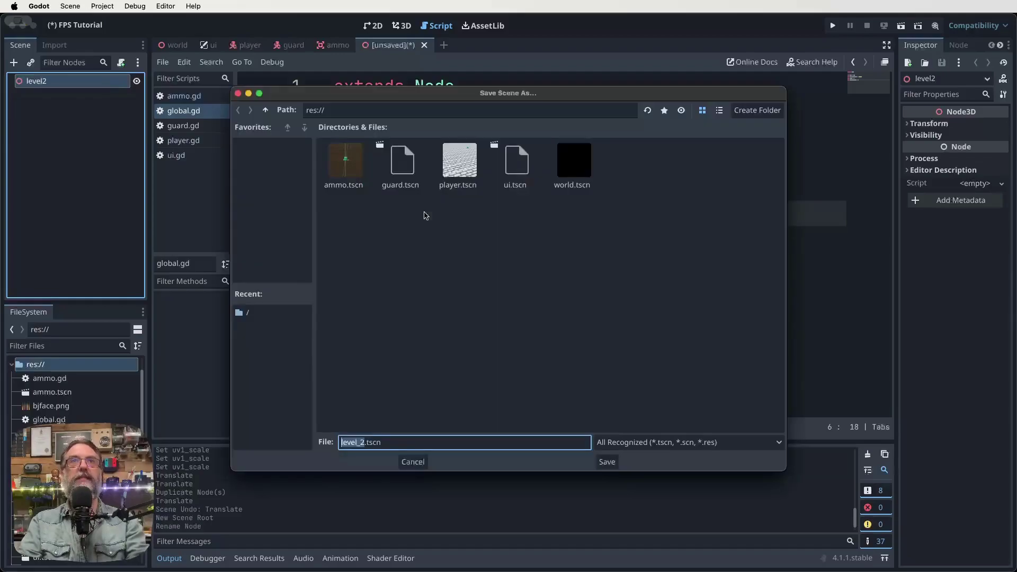
left_click(613, 466)
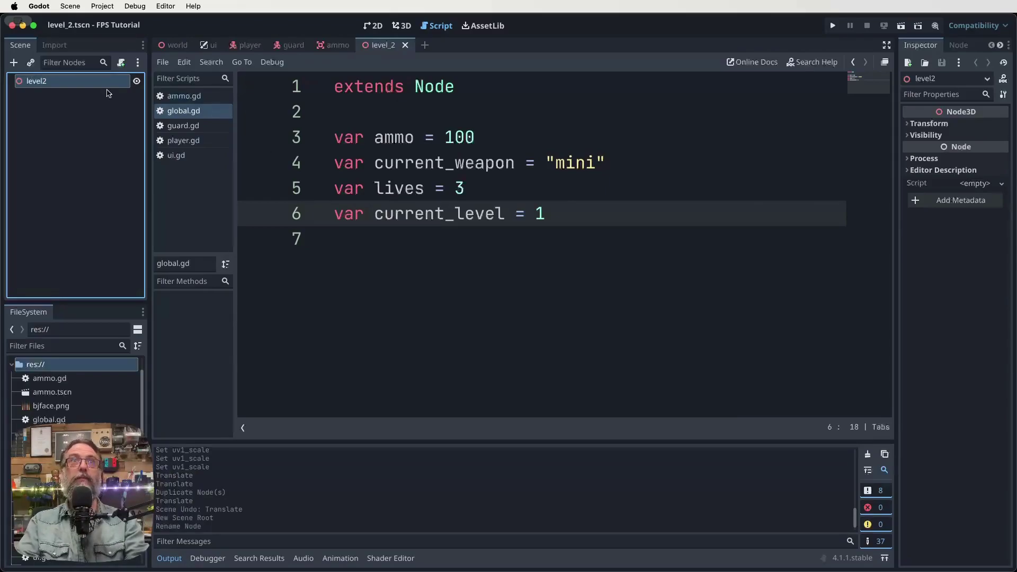
Add a MeshInstance3D child under level2 and name it floor
left_click(12, 62)
type("mesh")
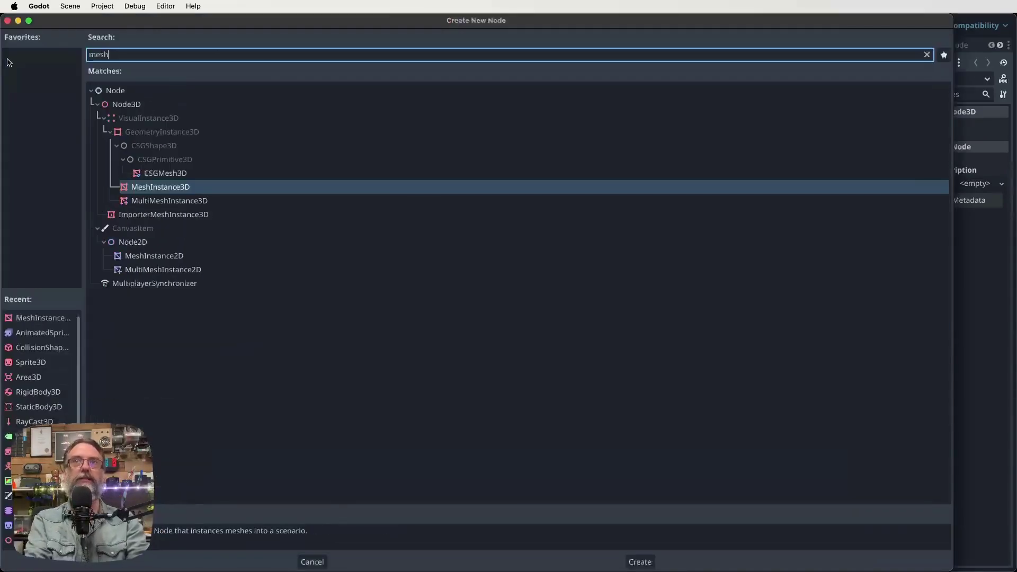
key("Return")
double_click(46, 93)
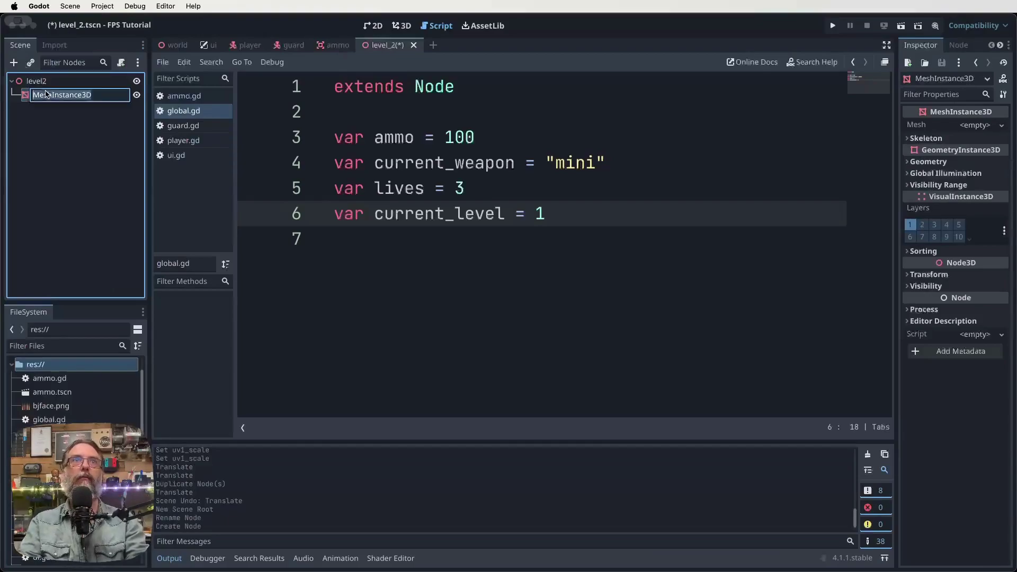
type("floor")
key("Return")
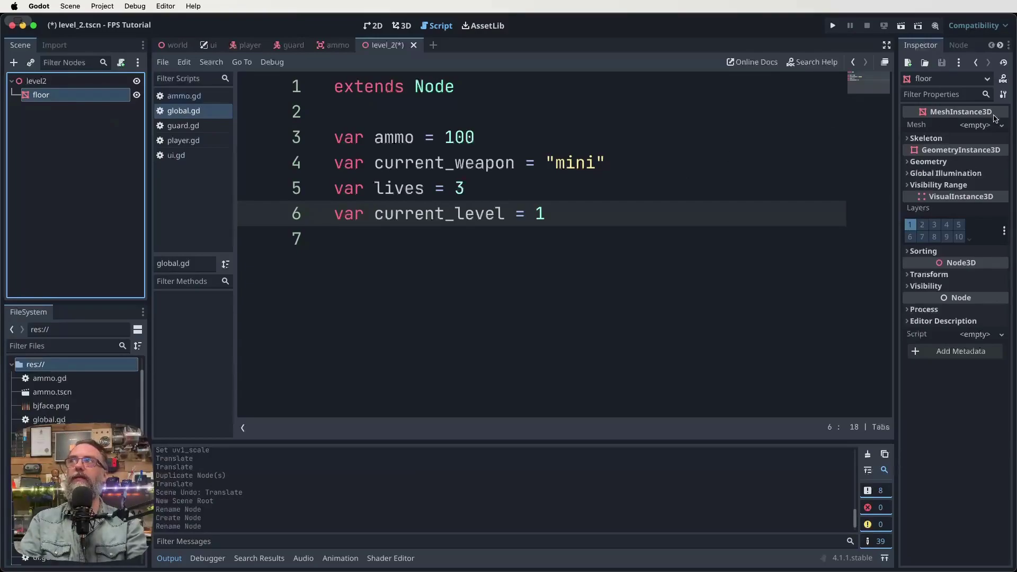
Give the floor a new PlaneMesh and view it in the 3D workspace
left_click(974, 125)
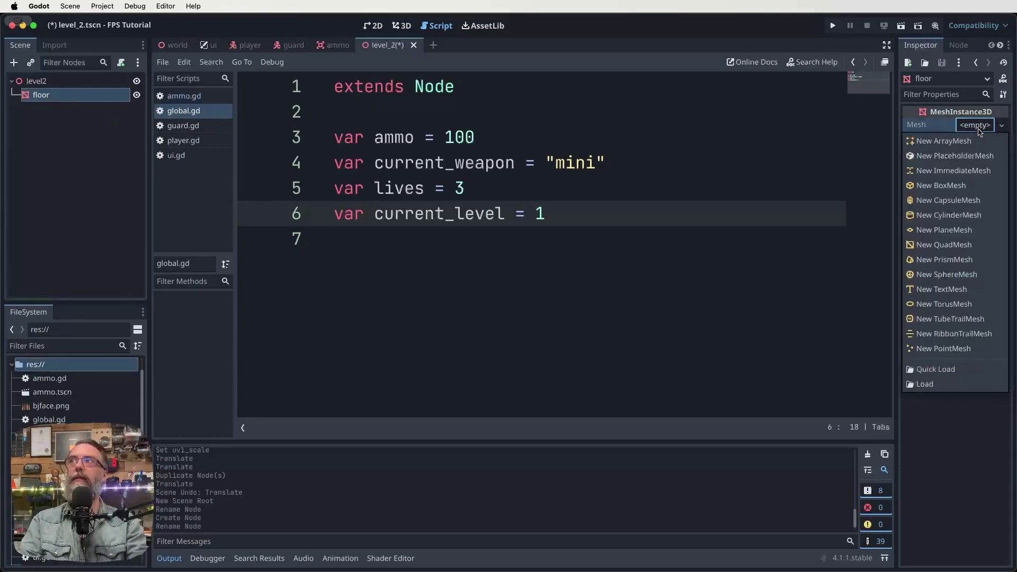
left_click(948, 230)
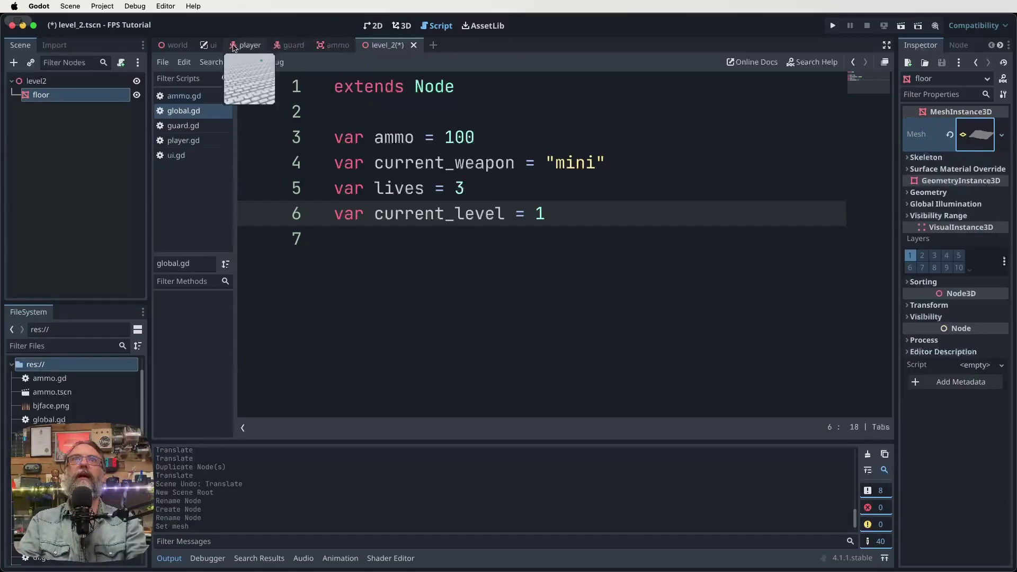
left_click(401, 26)
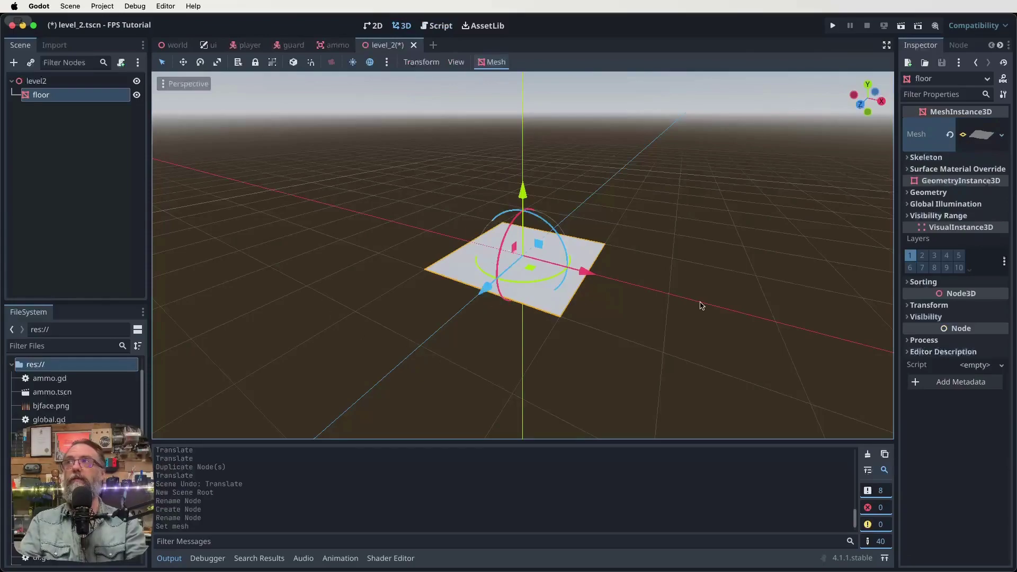
Set the floor's Material Override to a new StandardMaterial3D with stone floor.png as albedo texture
left_click(958, 192)
left_click(976, 206)
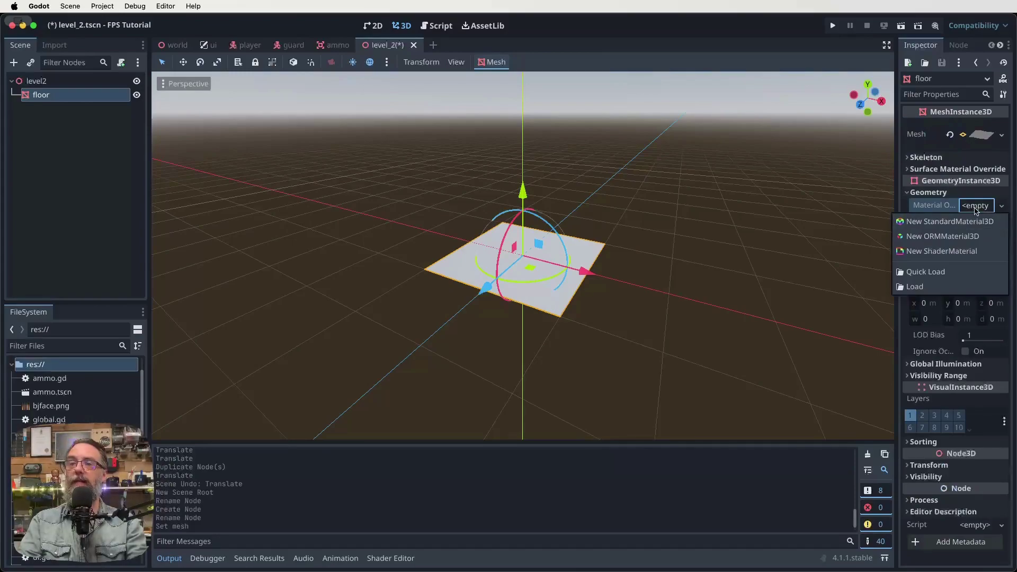
left_click(975, 222)
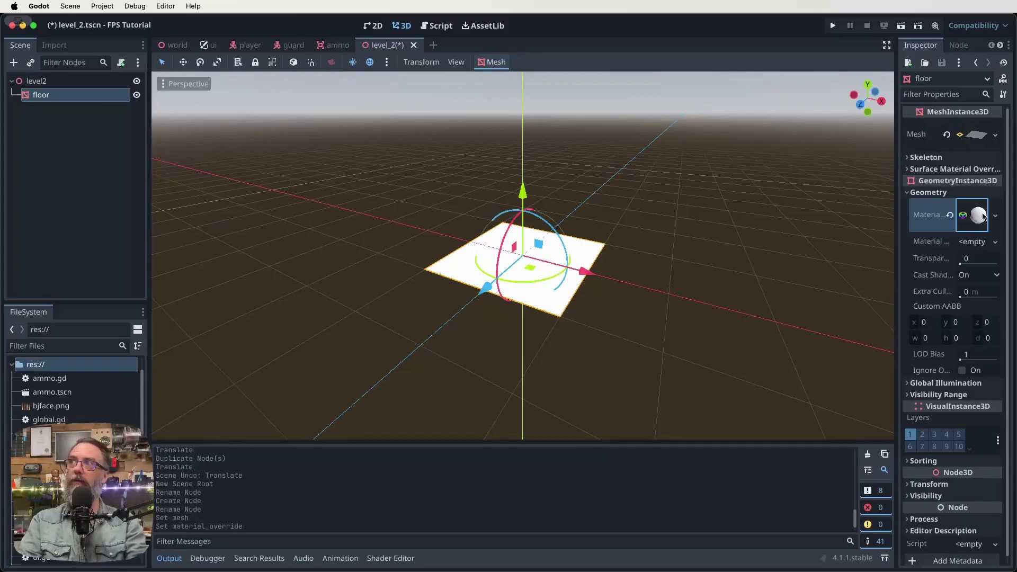
left_click(983, 216)
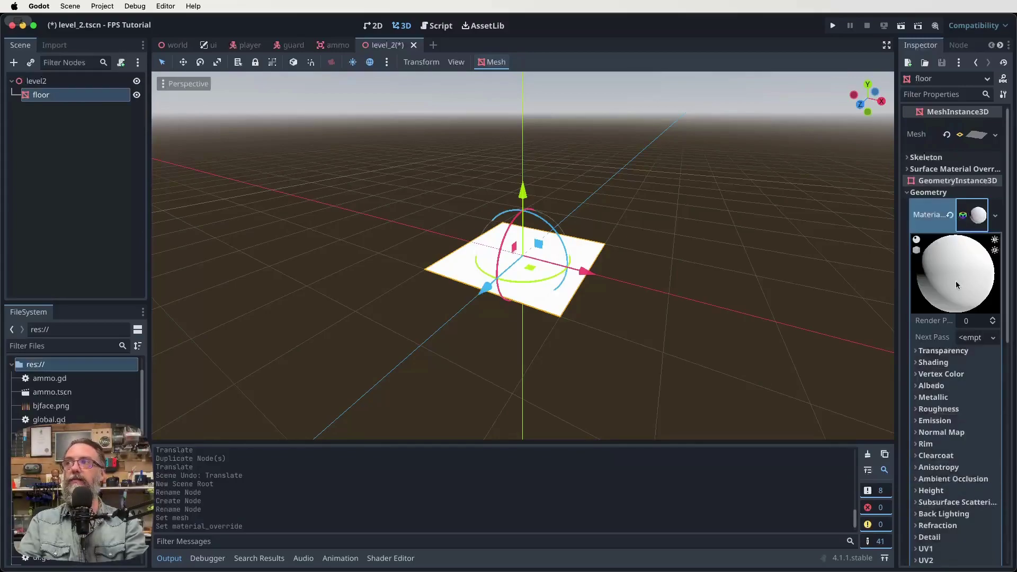
left_click(935, 386)
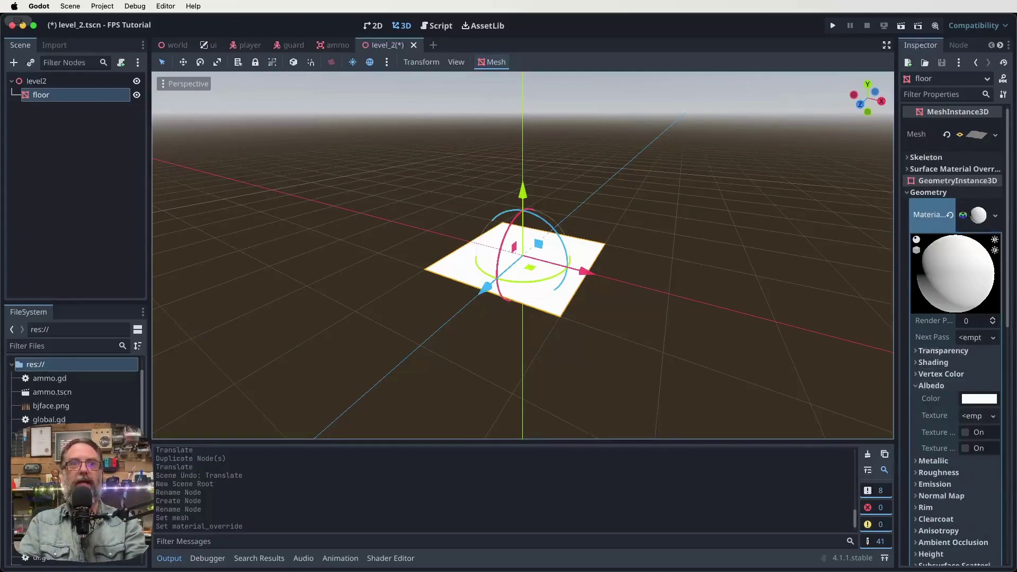
left_click_drag(53, 544, 967, 420)
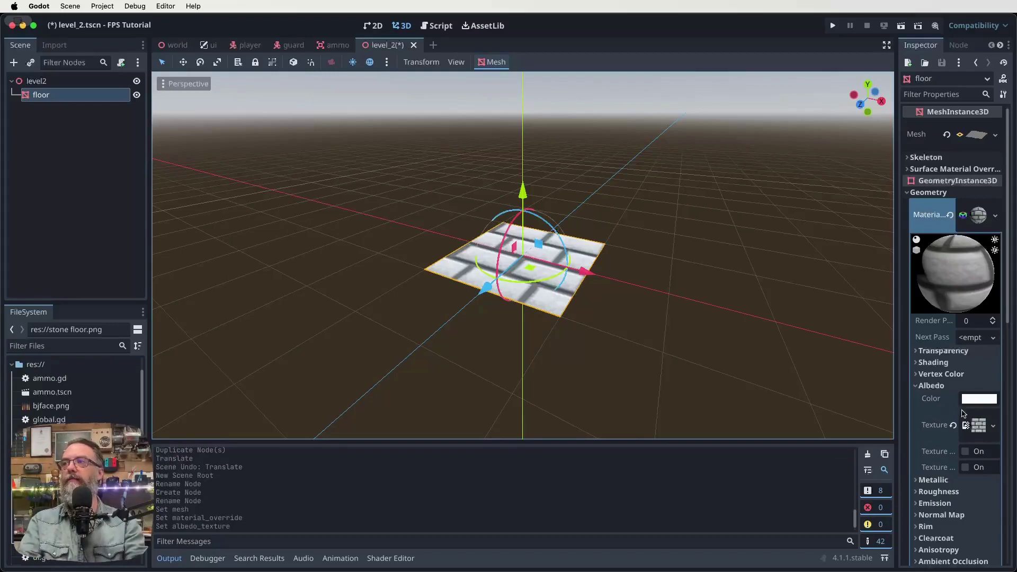
Scale the floor up to 20 in its Transform settings
scroll(949, 413, "down", 10)
left_click(929, 478)
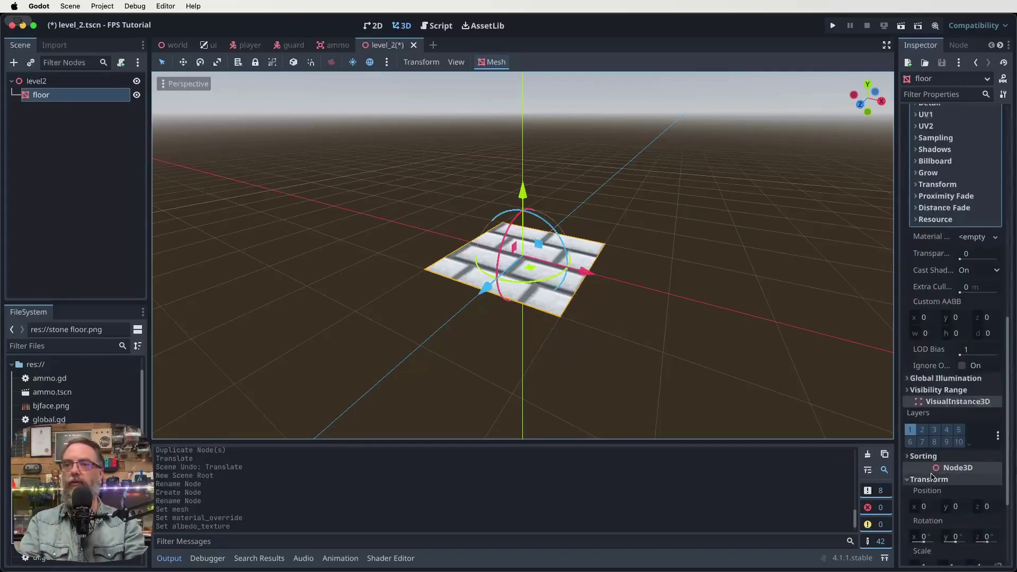
scroll(976, 475, "down", 5)
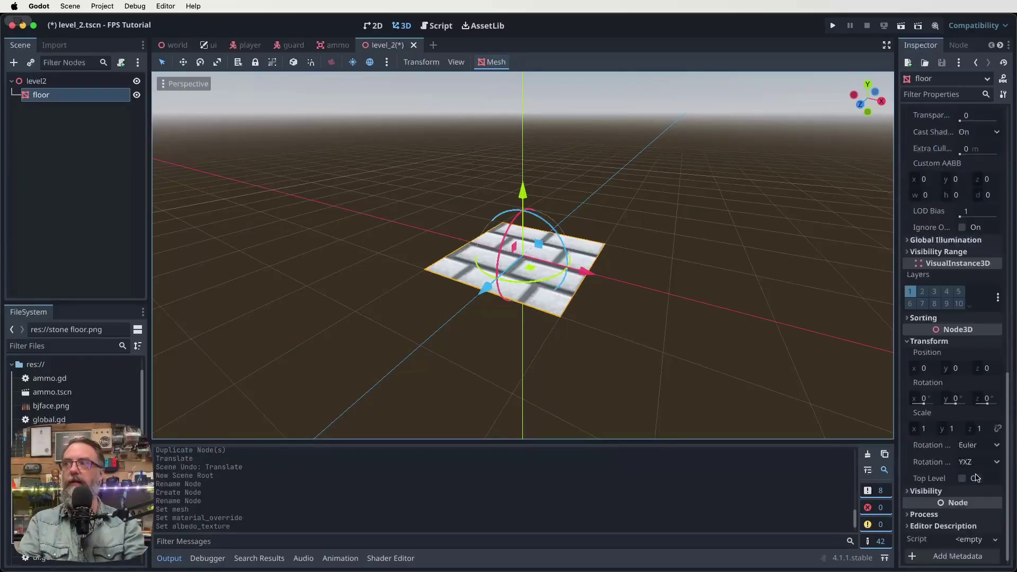
left_click(925, 430)
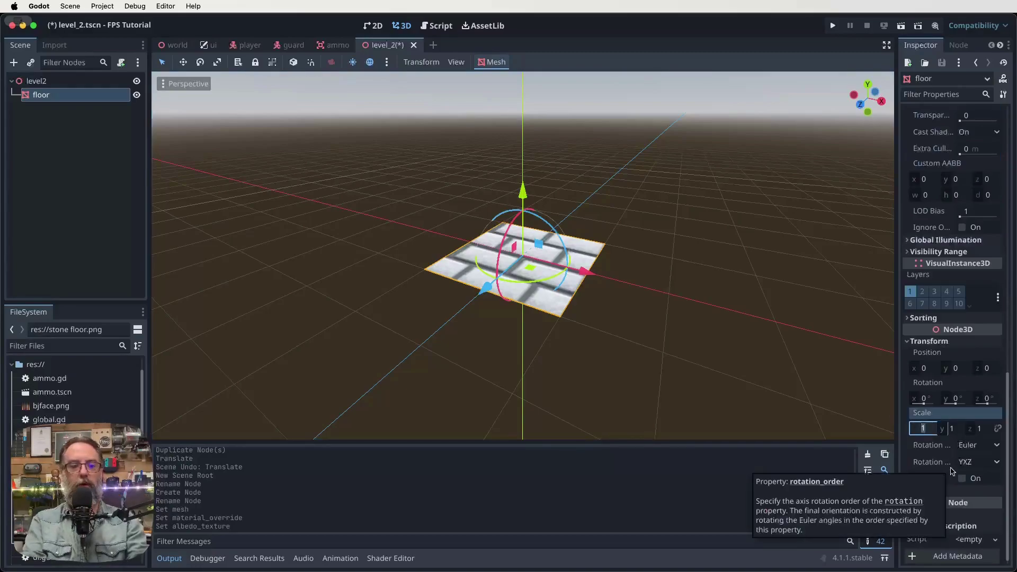
type("20")
key("Tab")
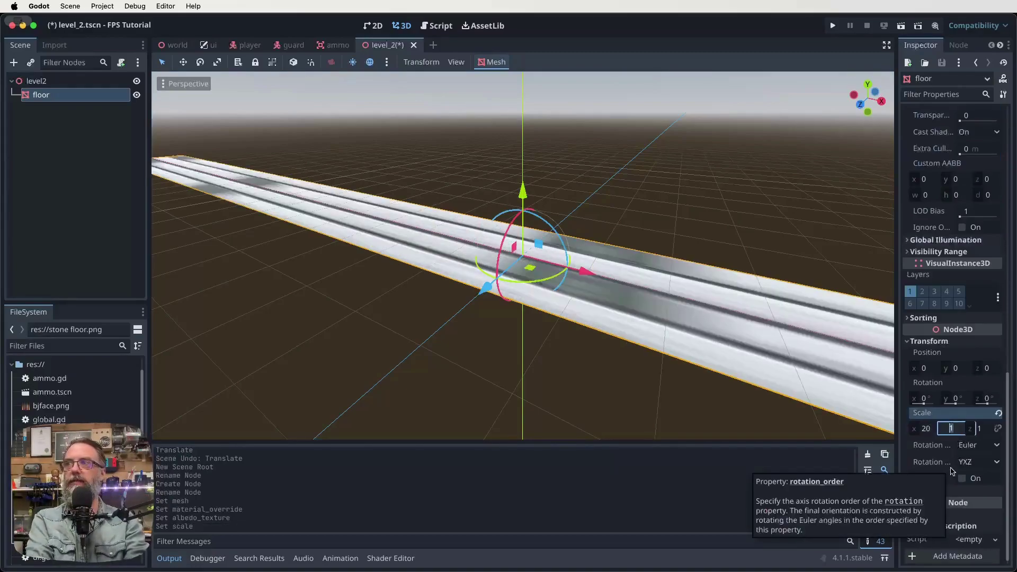
type("20")
key("Tab")
type("2")
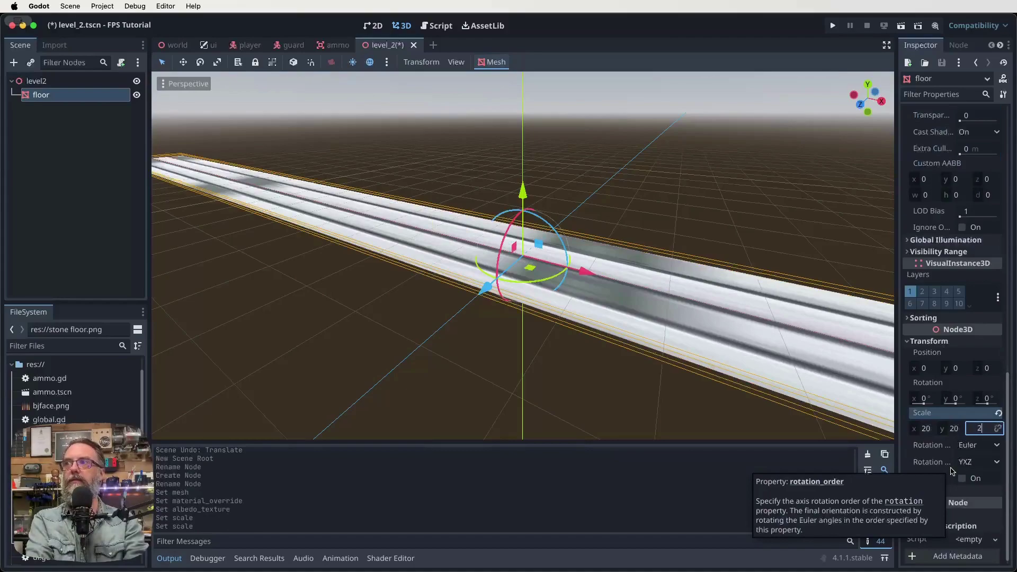
type("0")
key("Return")
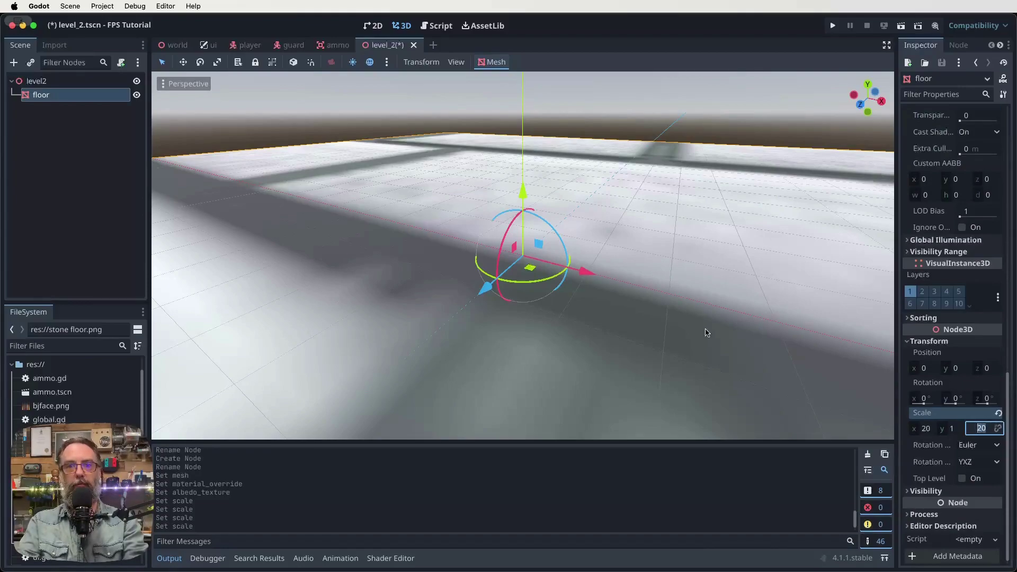
Set the floor material's UV1 scale to 4 × 4 and save level_2
scroll(947, 363, "up", 5)
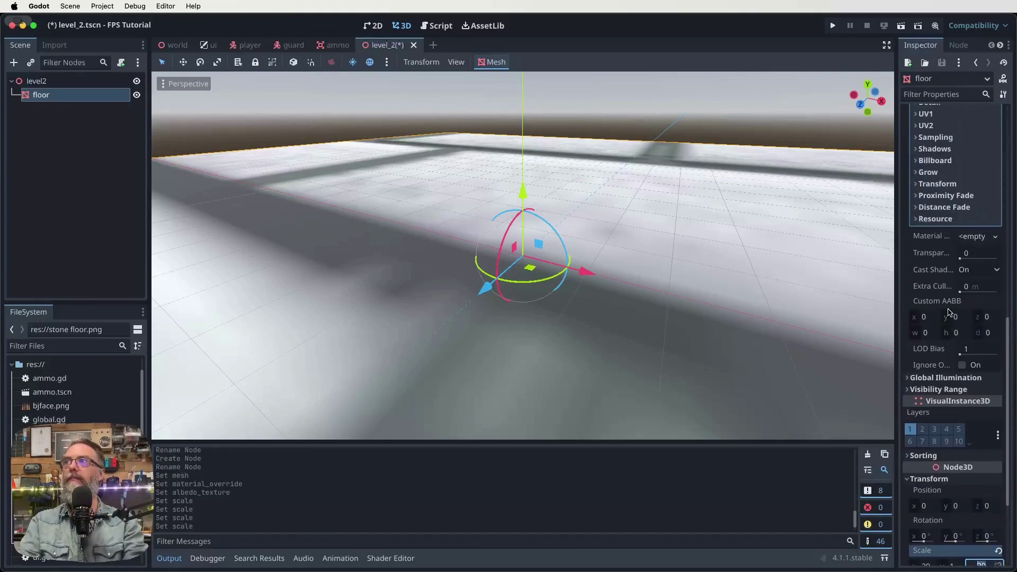
scroll(948, 312, "up", 3)
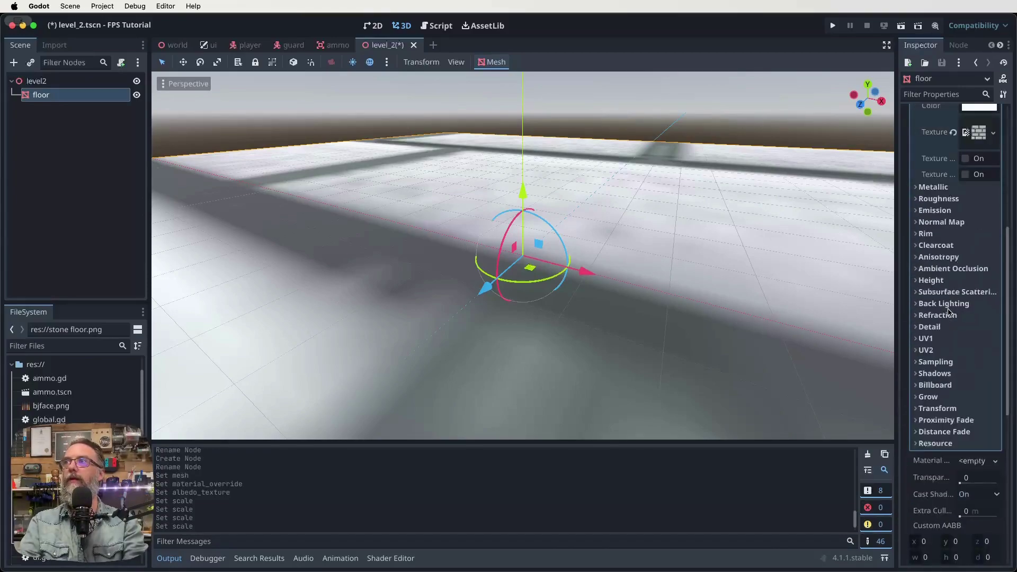
left_click(927, 338)
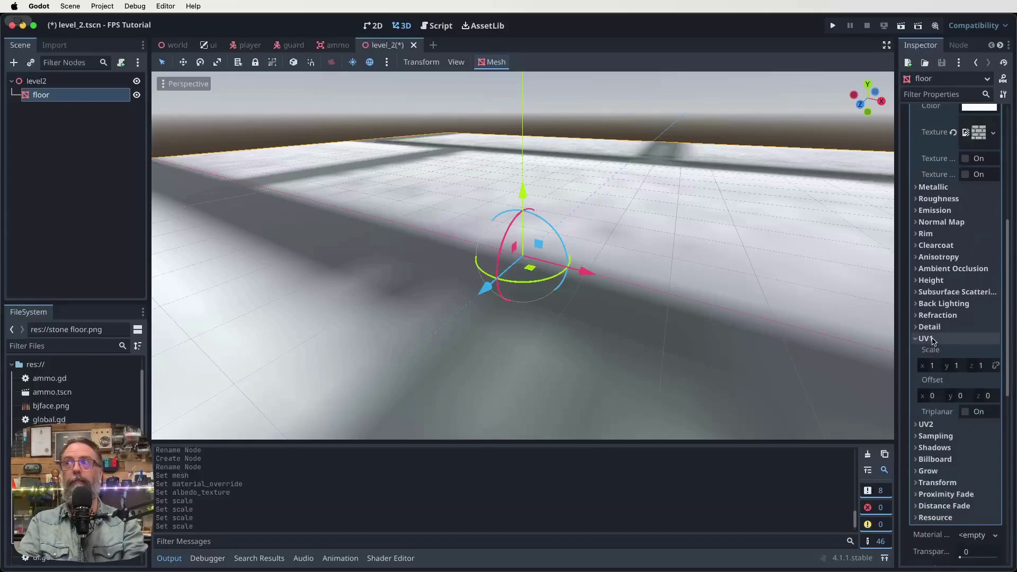
left_click(932, 371)
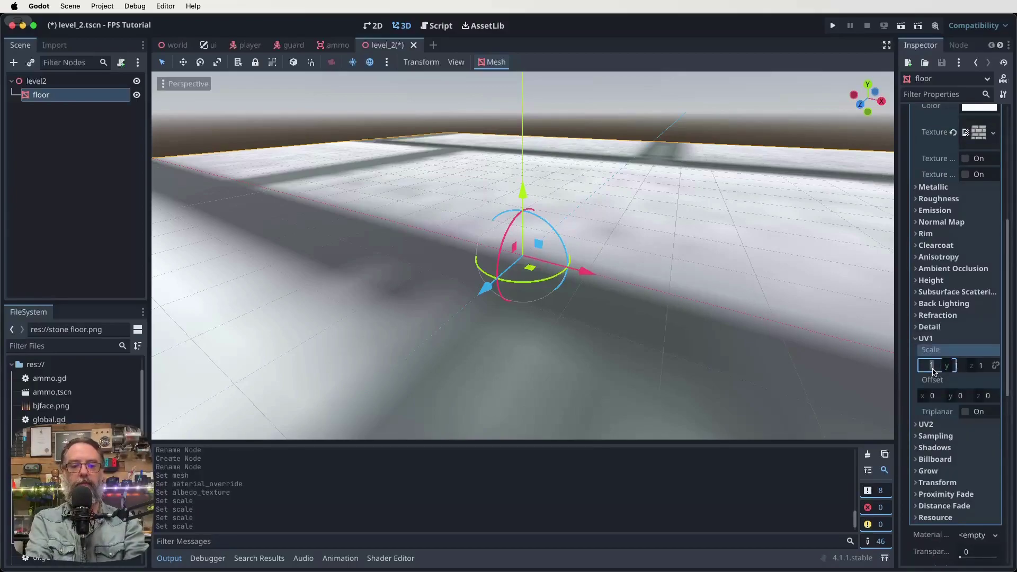
key("Tab")
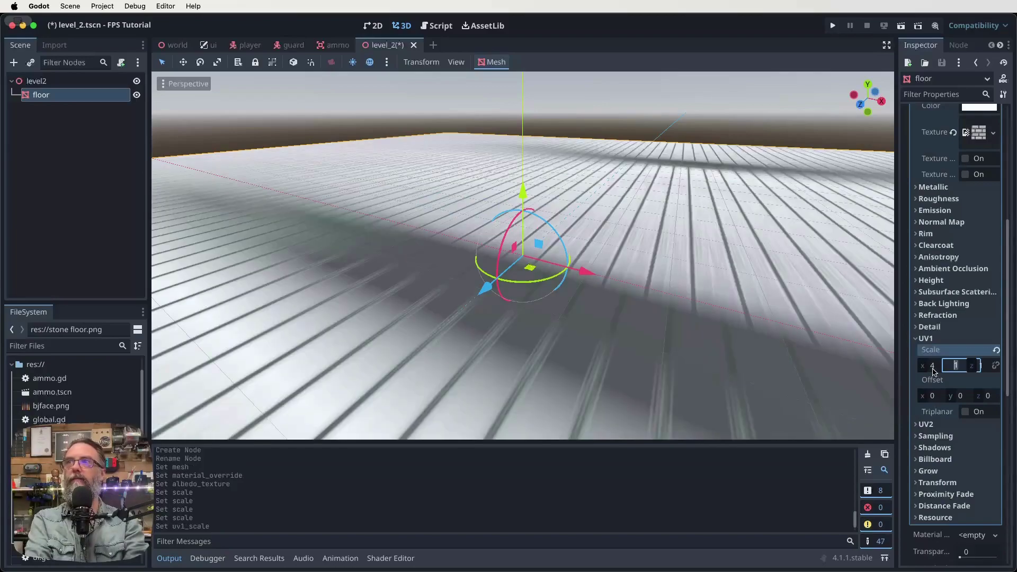
type("4")
key("Tab")
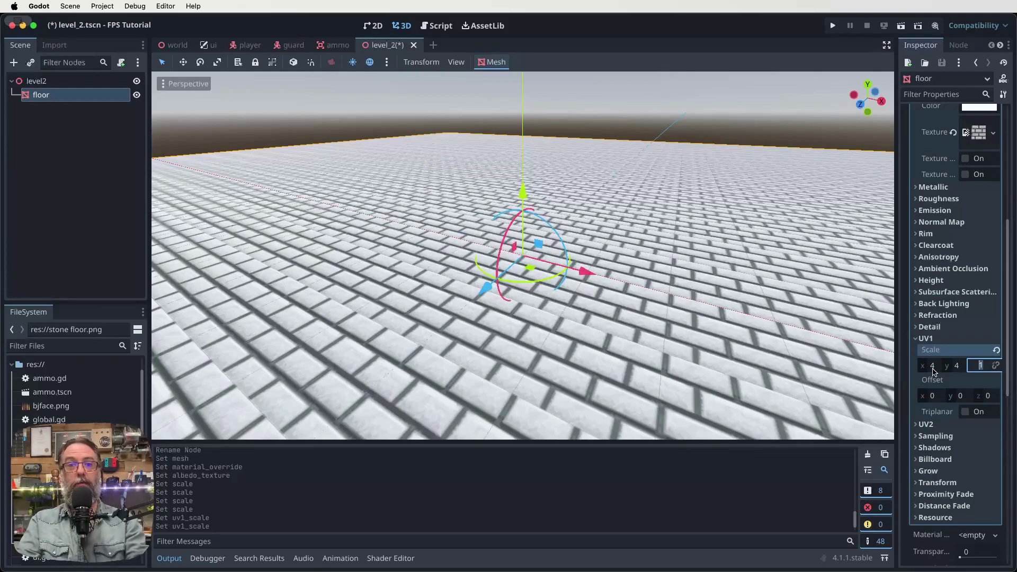
key("super+s")
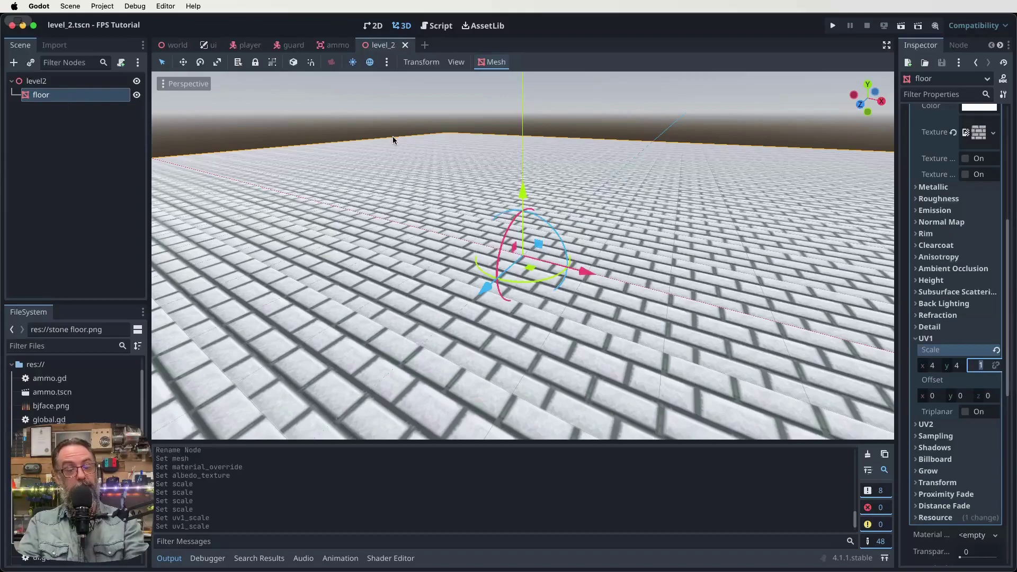
Create a trimesh static body with collision shape for the floor via the Mesh menu
left_click(489, 64)
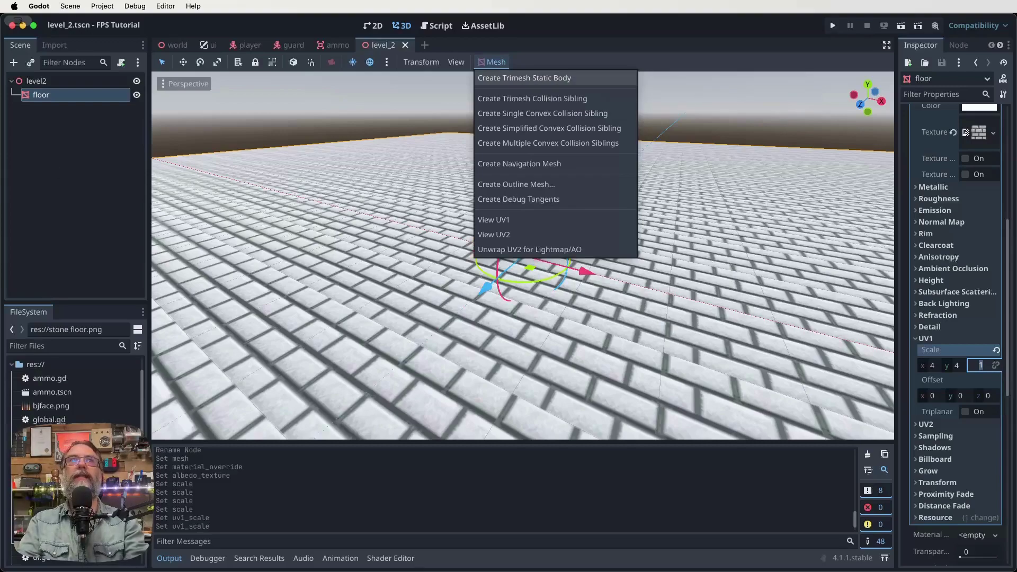
left_click(531, 80)
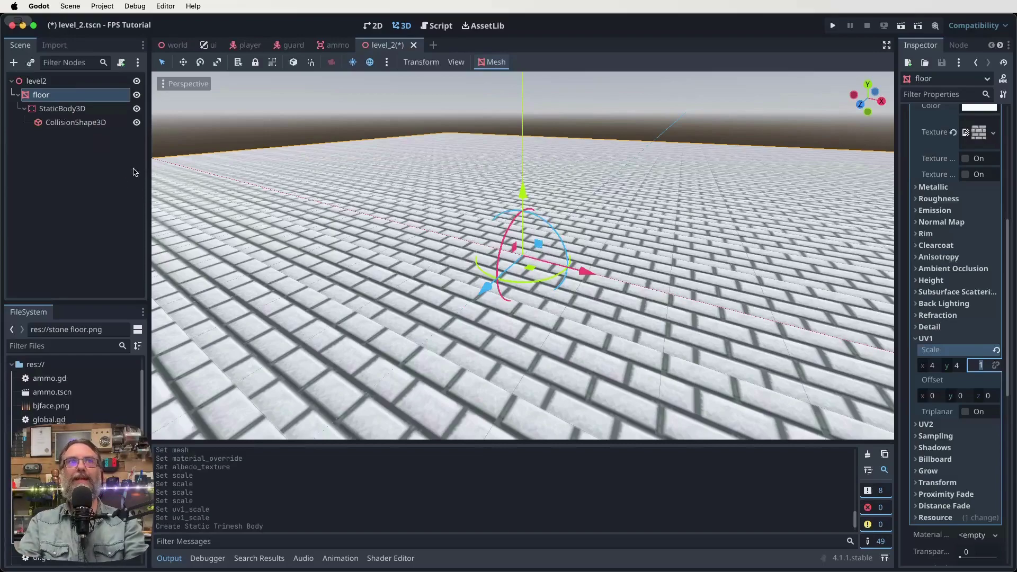
Add a MeshInstance3D under the level2 root and name it wall
left_click(75, 208)
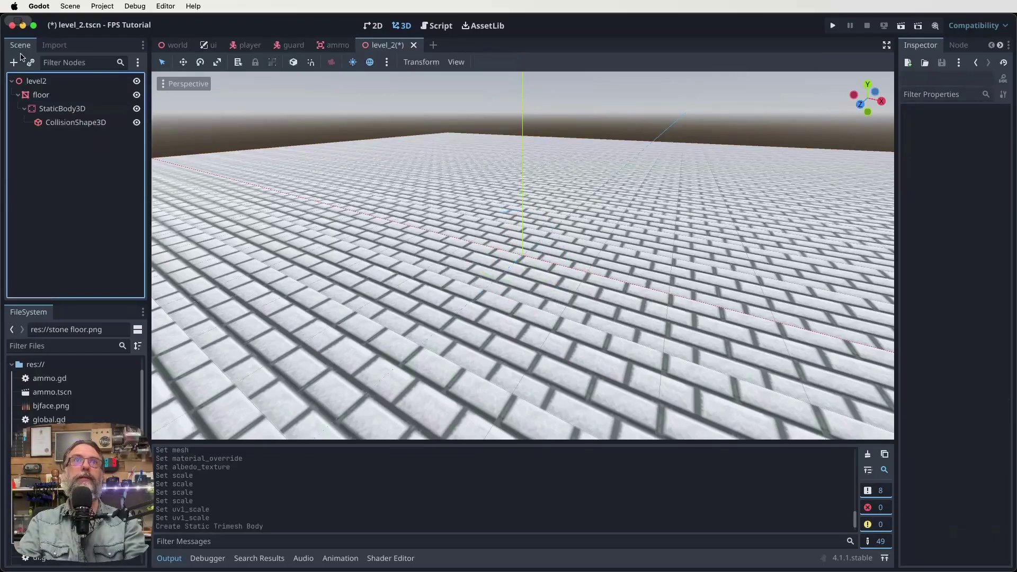
left_click(37, 82)
left_click(14, 63)
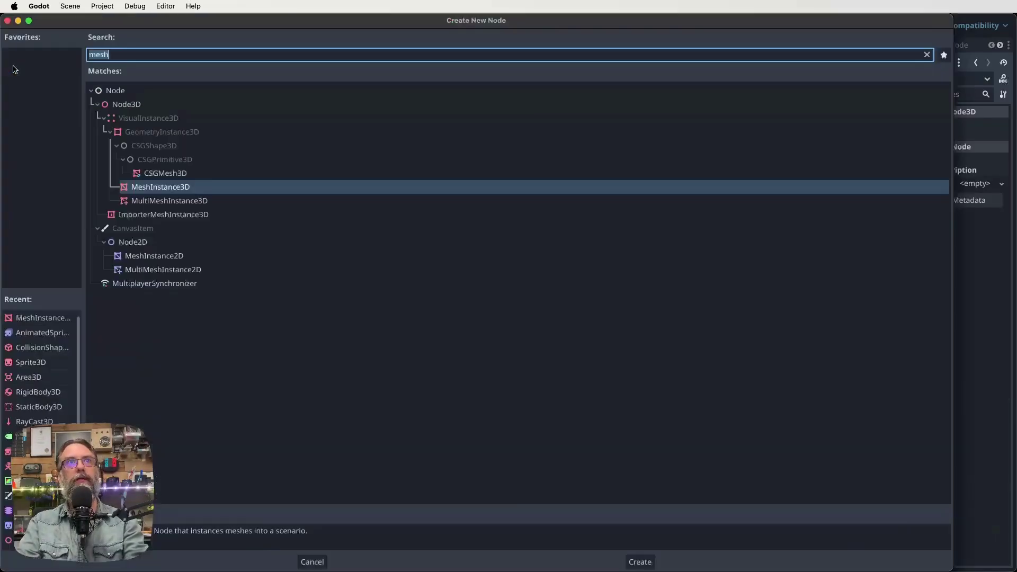
type("mesh")
key("Return")
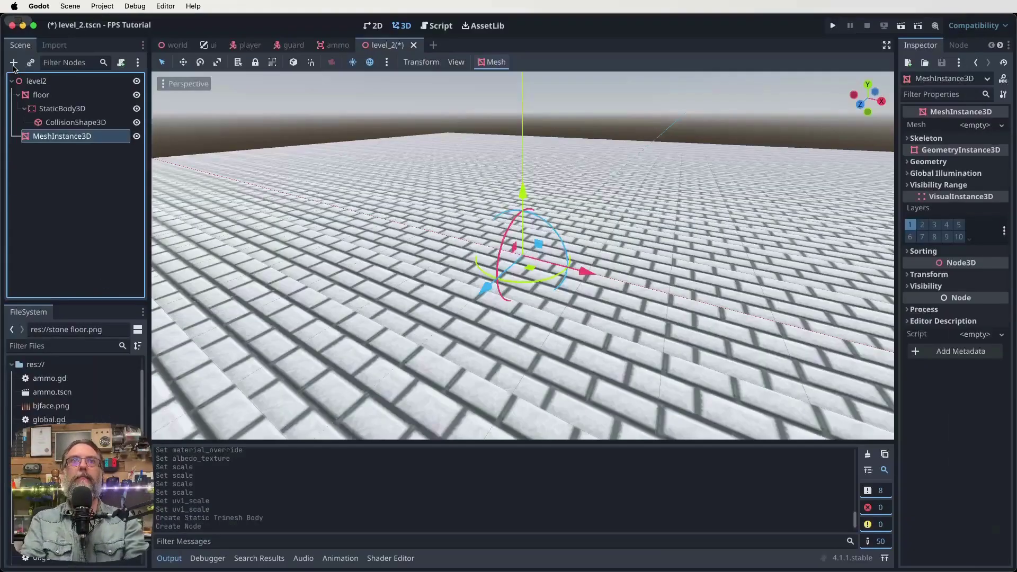
double_click(85, 138)
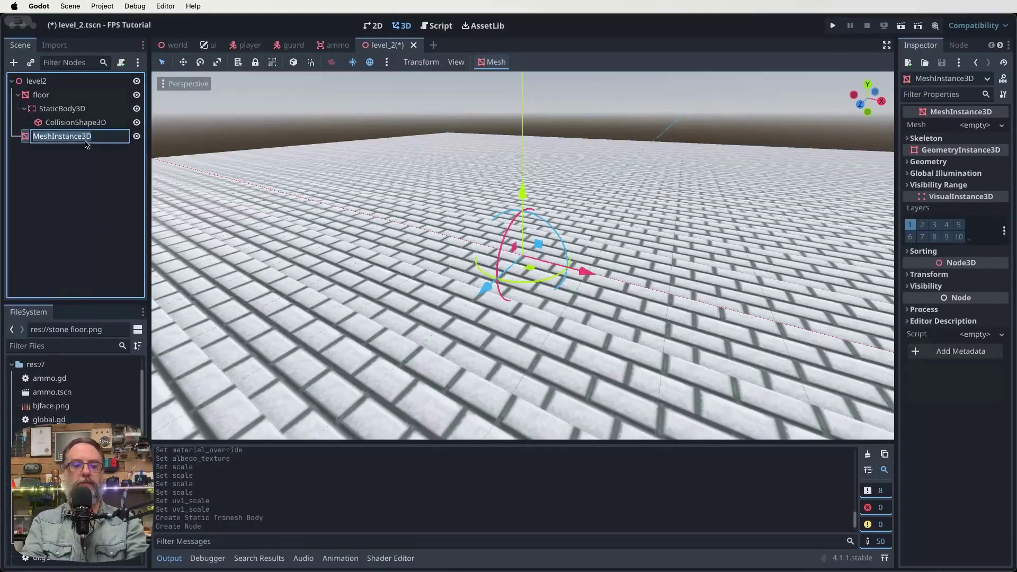
type("wall")
key("Return")
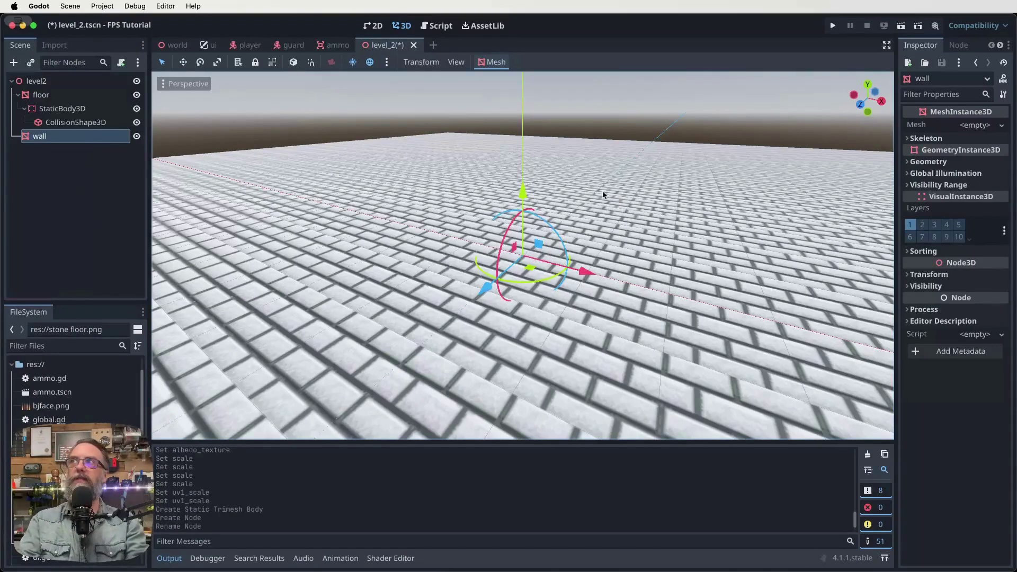
Give the wall a BoxMesh and a new StandardMaterial3D textured with grey stone wall.png
left_click(974, 125)
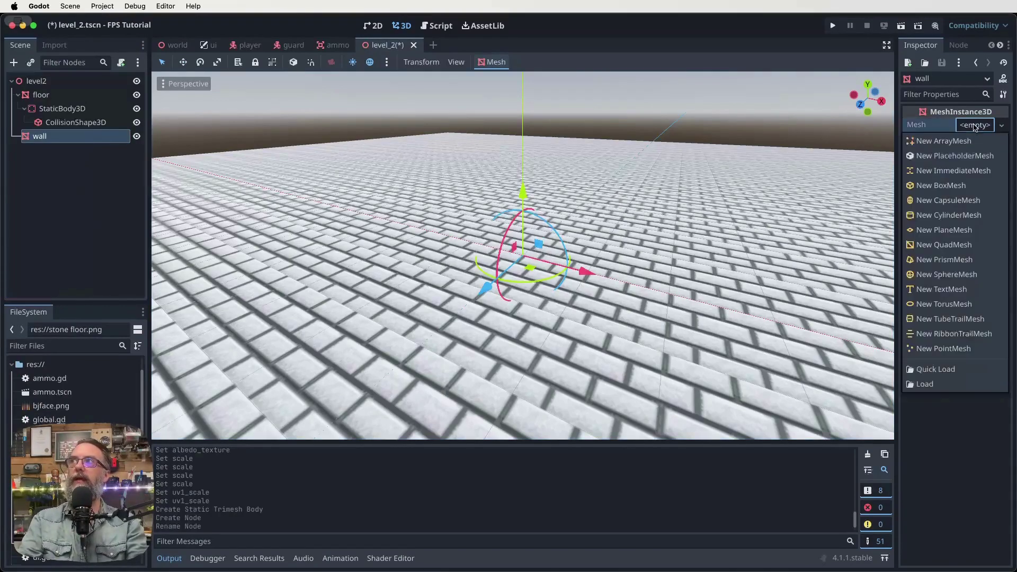
left_click(949, 185)
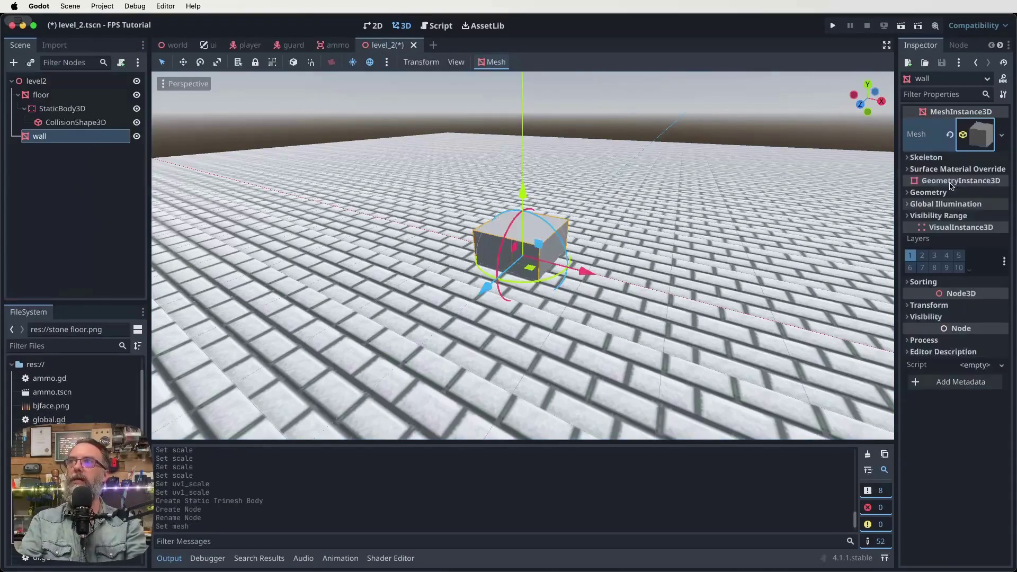
left_click(945, 193)
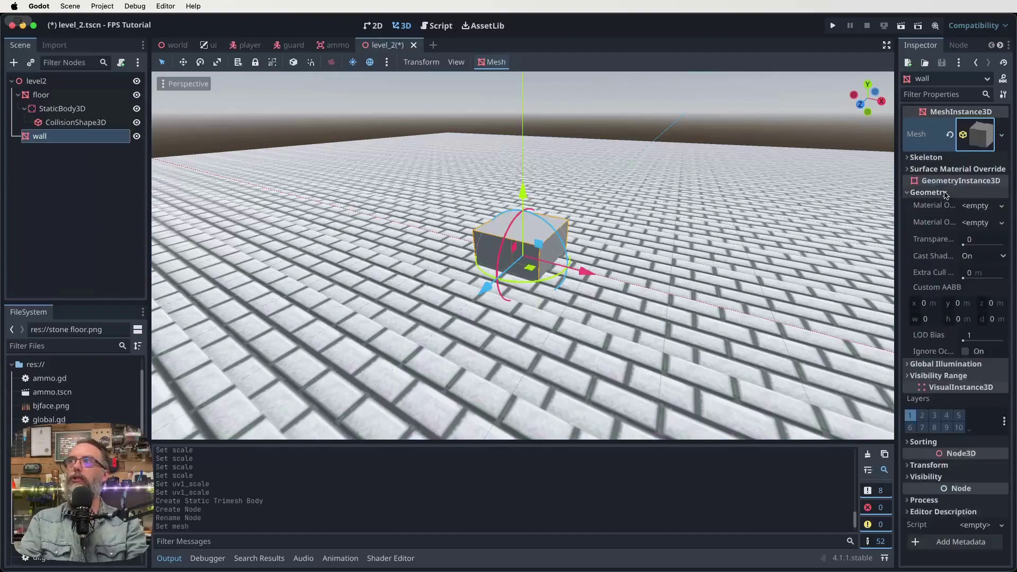
left_click(977, 206)
left_click(972, 221)
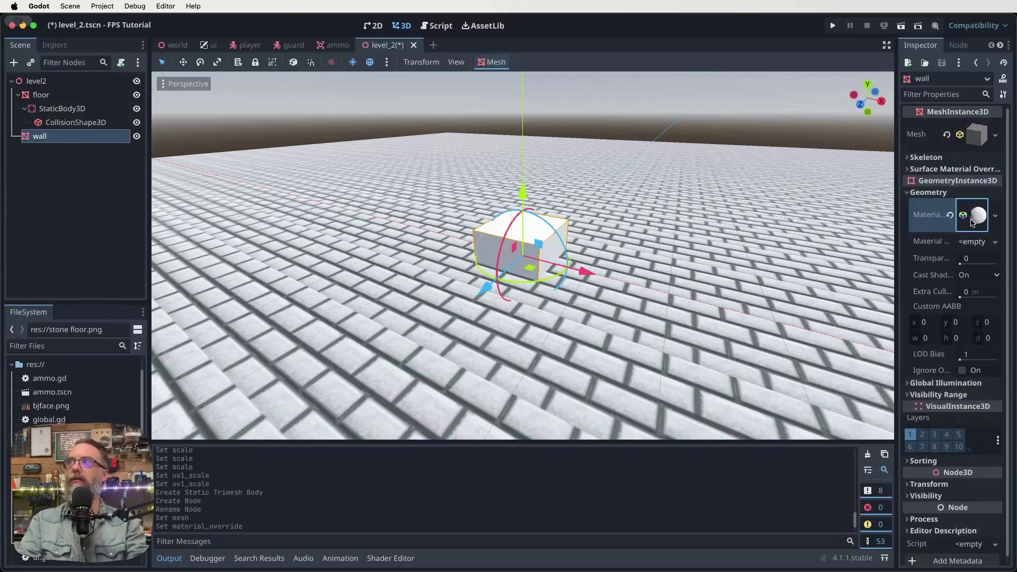
left_click(974, 219)
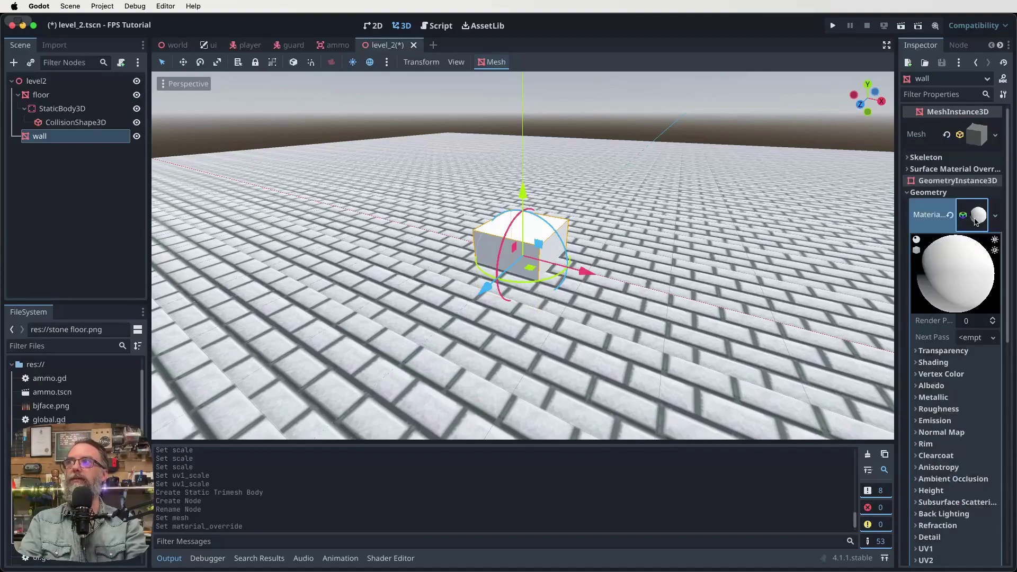
left_click(937, 386)
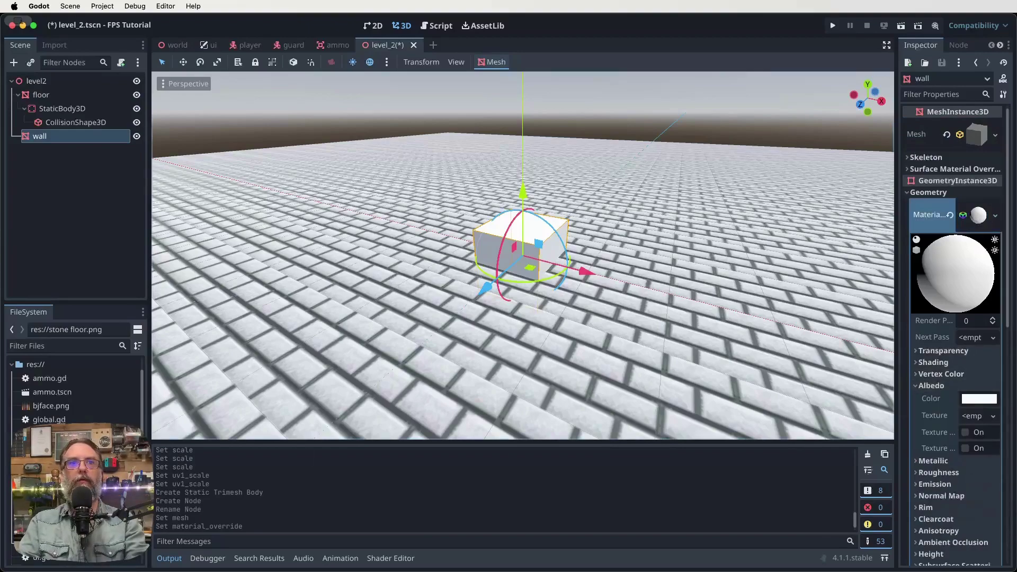
left_click_drag(53, 433, 970, 416)
scroll(964, 424, "down", 10)
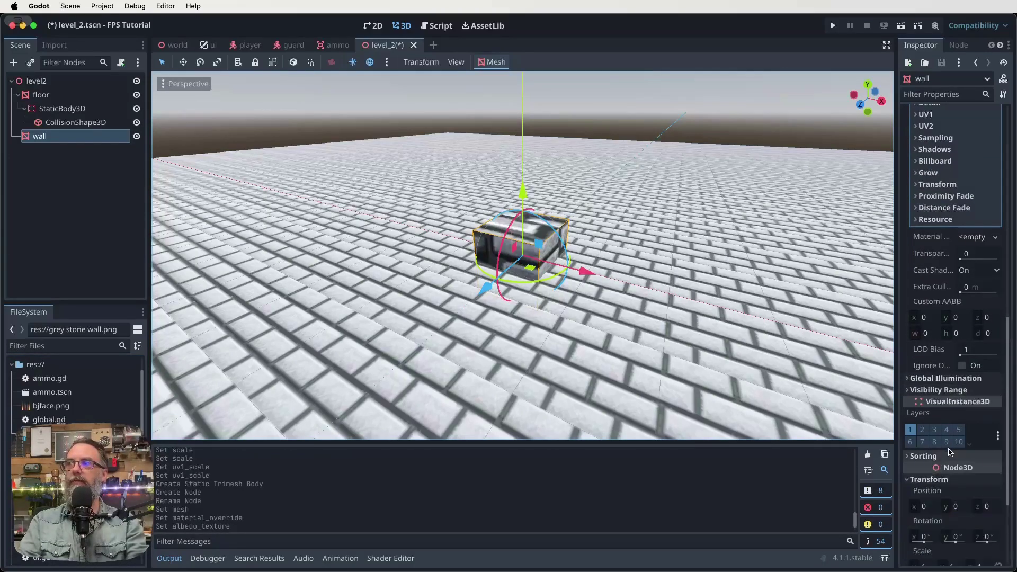
Set the wall's scale to 40 × 5 × 1
scroll(943, 453, "down", 3)
left_click(924, 430)
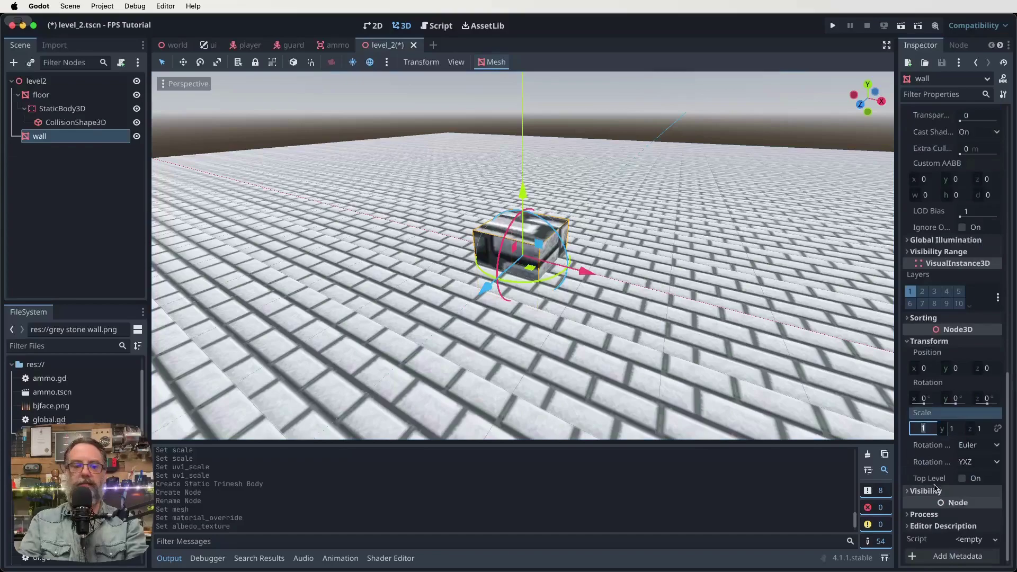
type("20")
key("Tab")
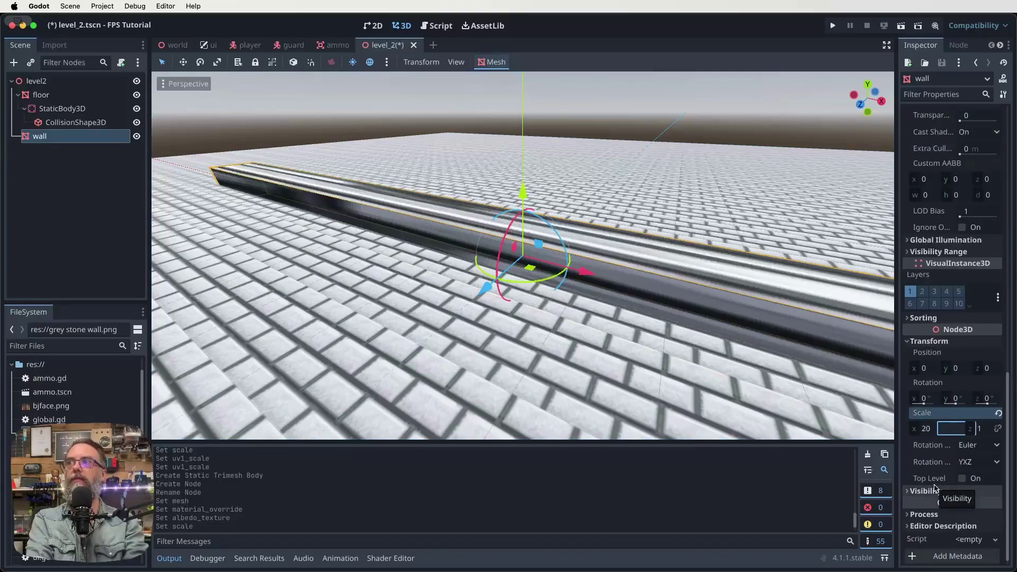
left_click(926, 429)
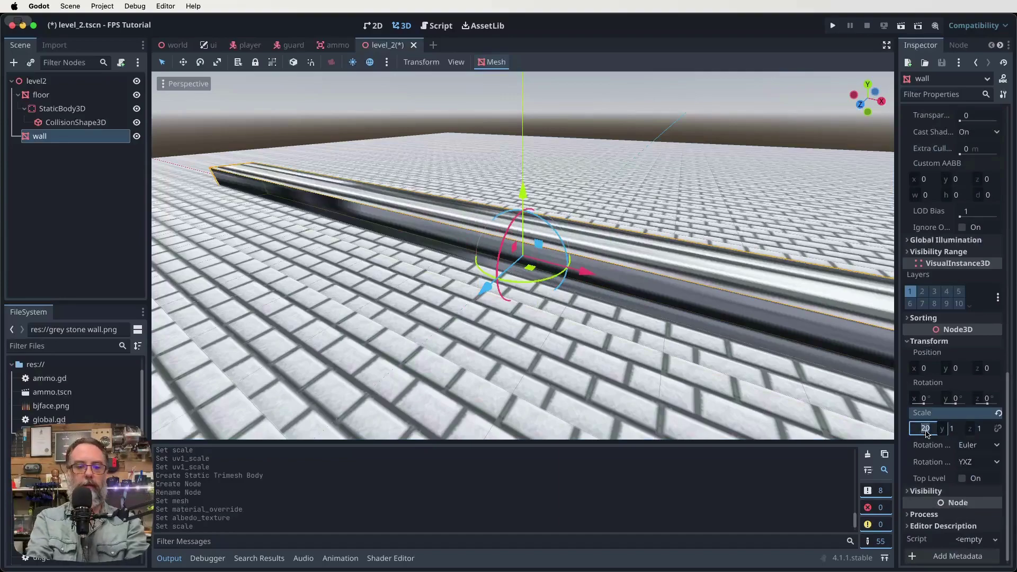
type("40")
key("Tab")
key("Tab")
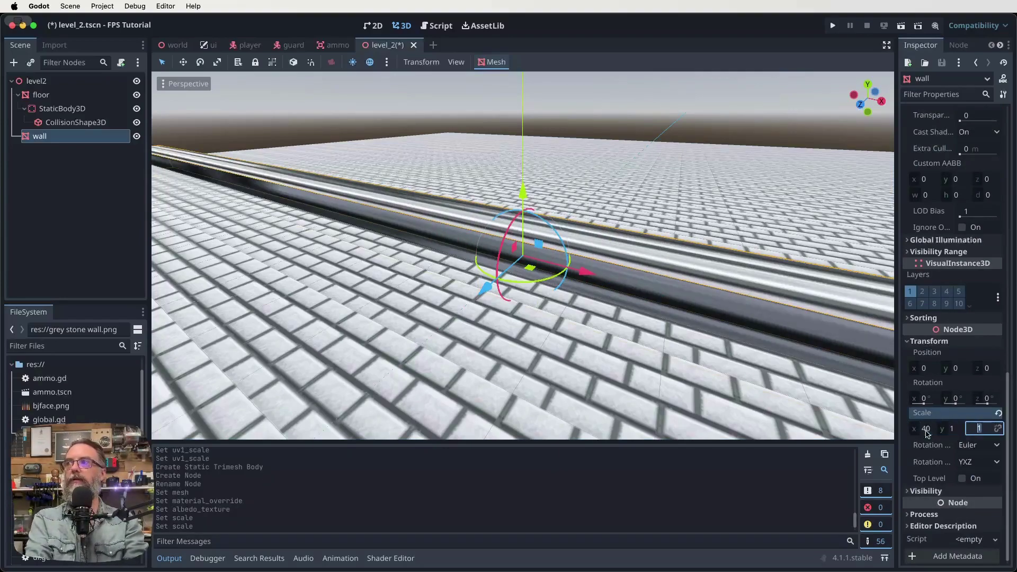
type("0")
key("Return")
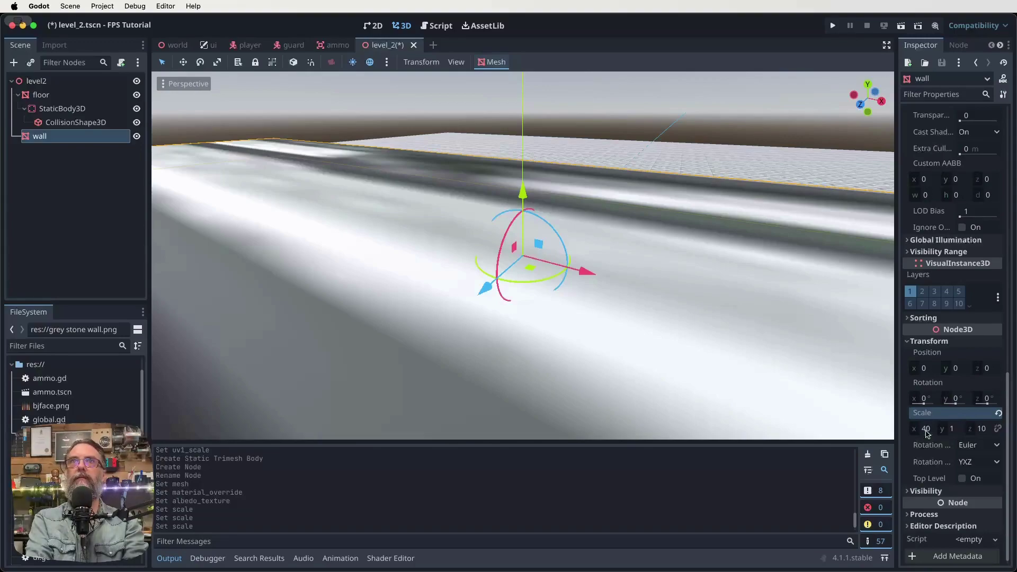
left_click(982, 428)
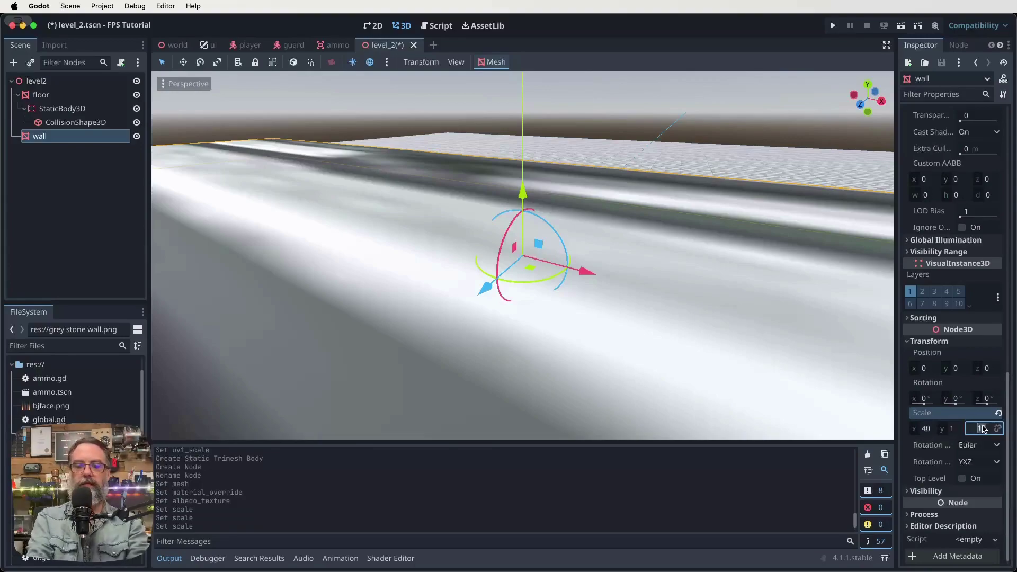
type("1")
left_click(951, 430)
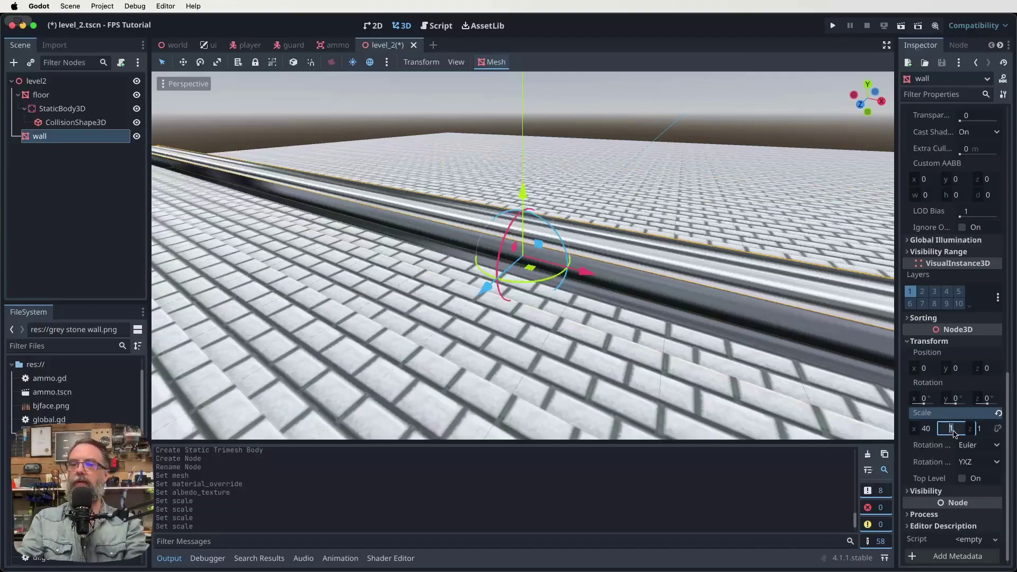
type("5")
key("Tab")
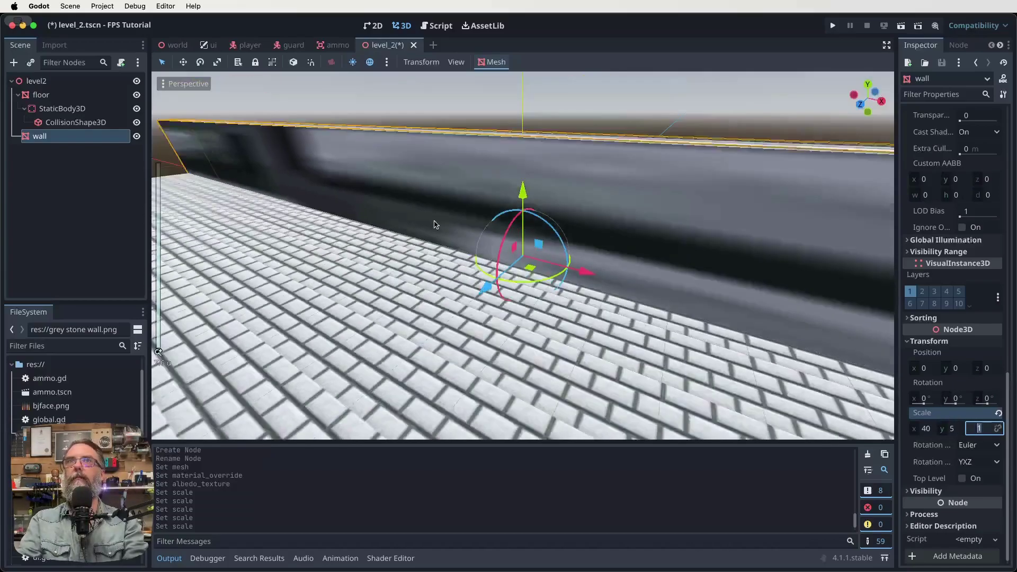
Raise the wall to position y 2.5 and drag it back to the floor's far edge
scroll(564, 279, "up", 1)
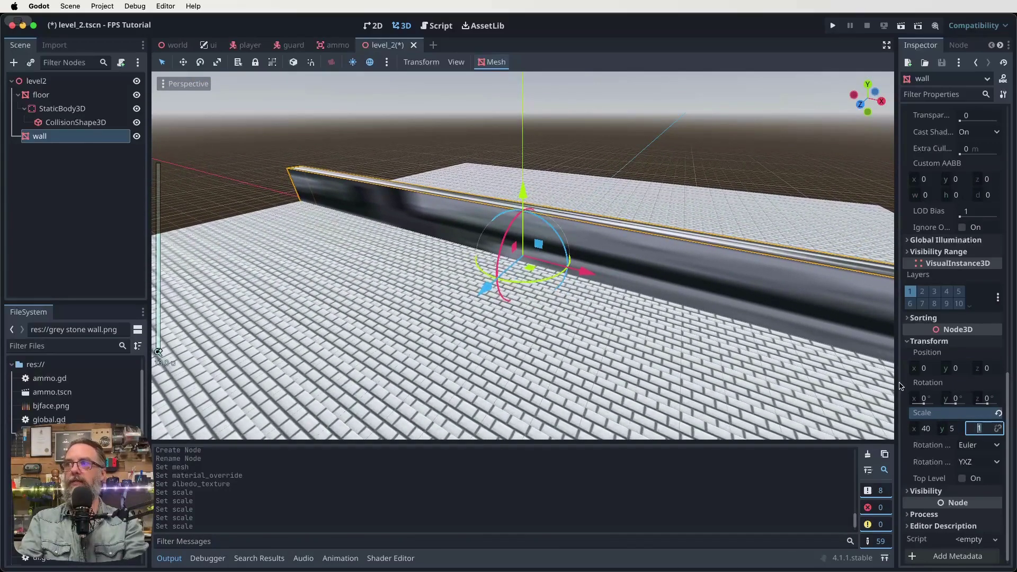
left_click(954, 368)
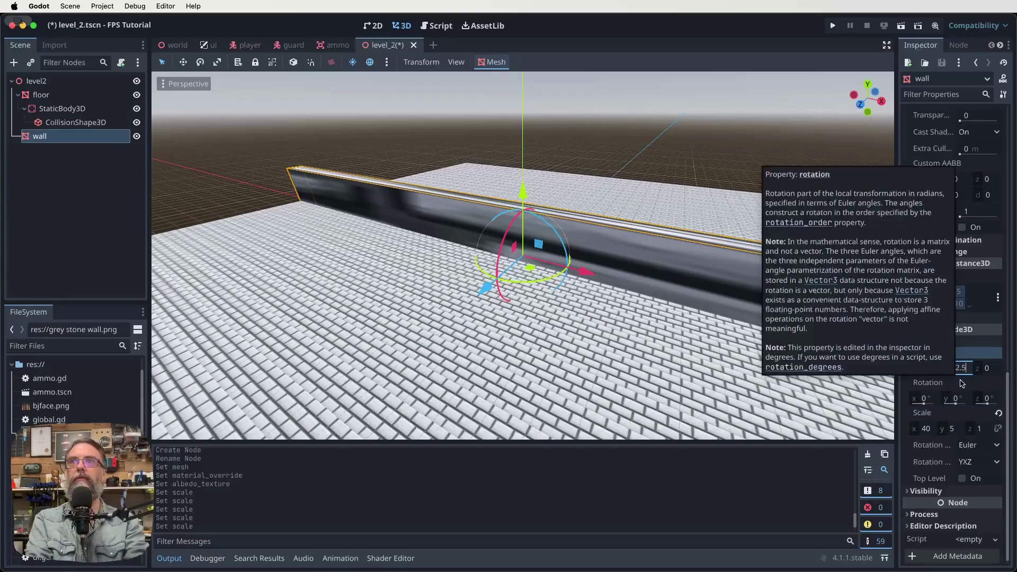
type("2.5")
key("Return")
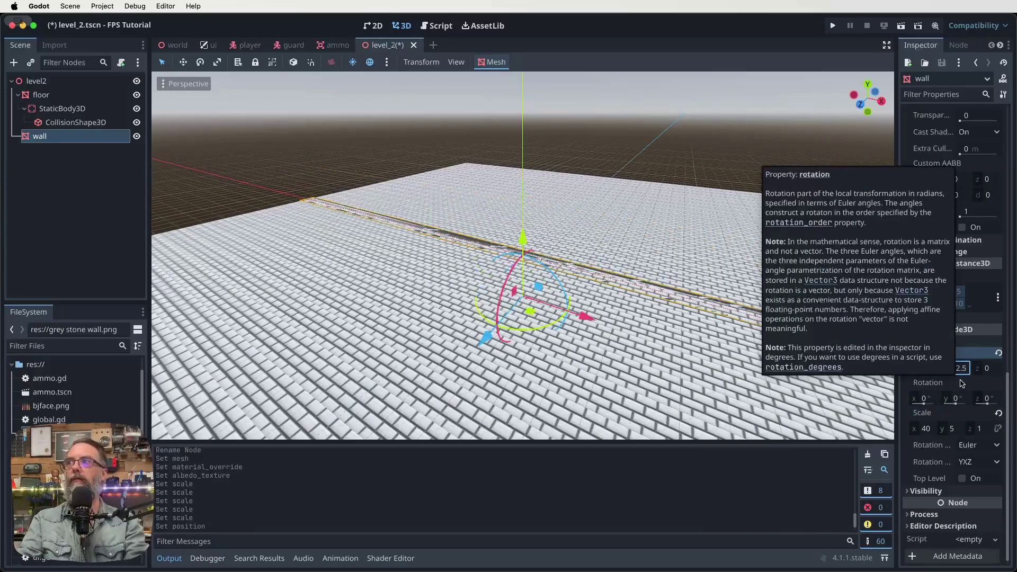
key("Return")
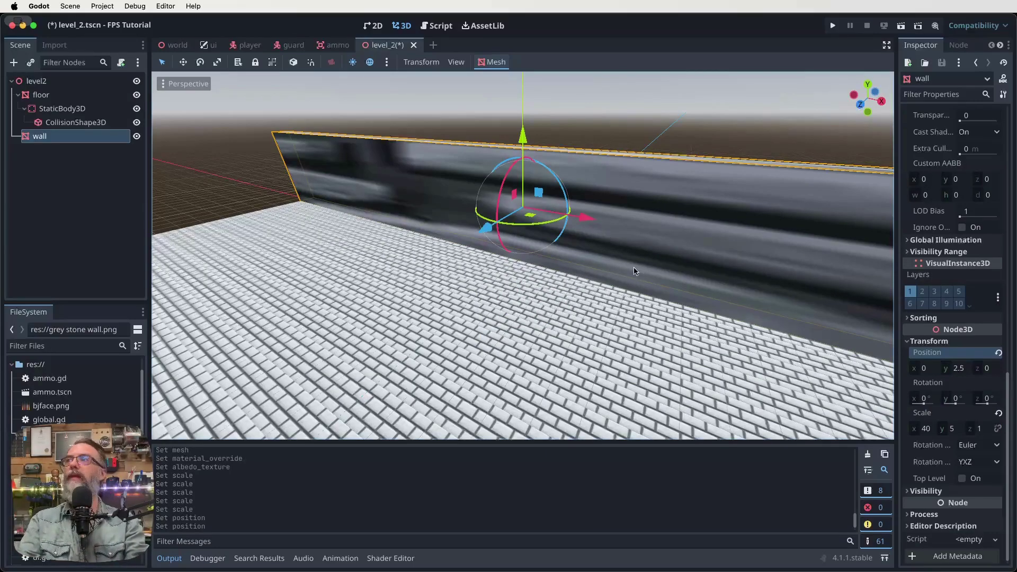
scroll(600, 300, "down", 2)
scroll(600, 297, "down", 2)
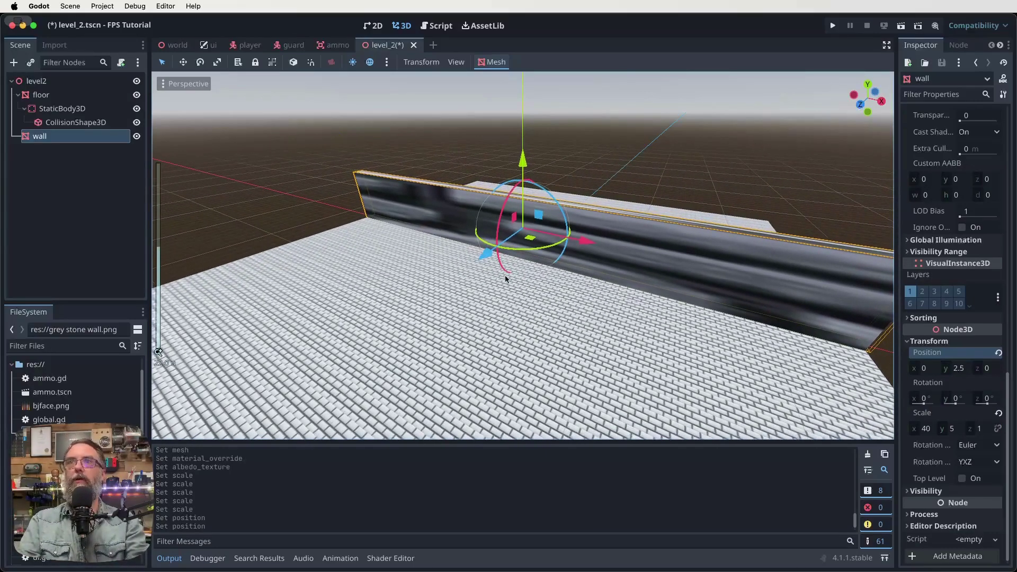
left_click_drag(486, 256, 567, 179)
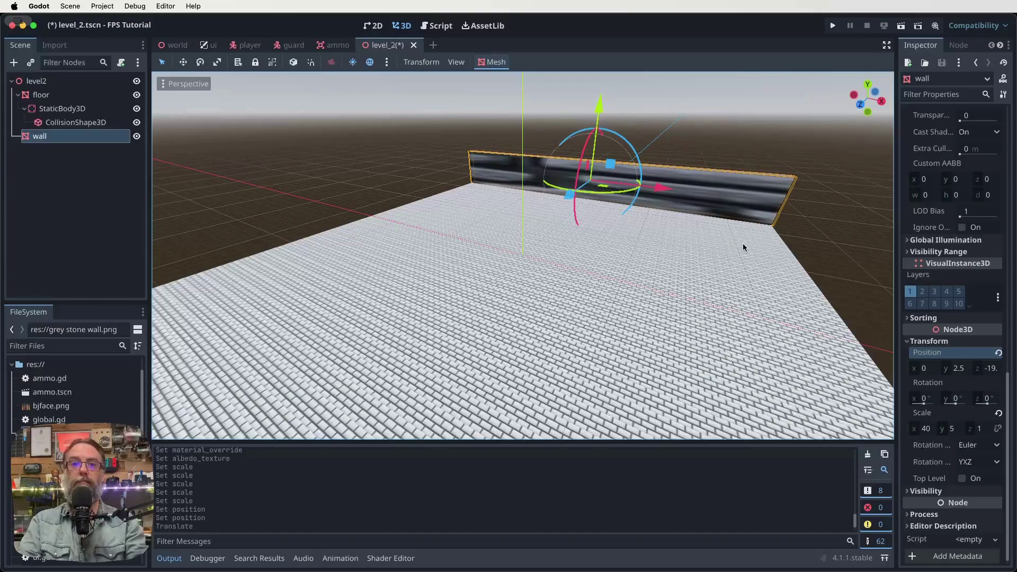
Expand the wall's Geometry Material Override to reveal its UV1 tiling settings
scroll(958, 296, "up", 6)
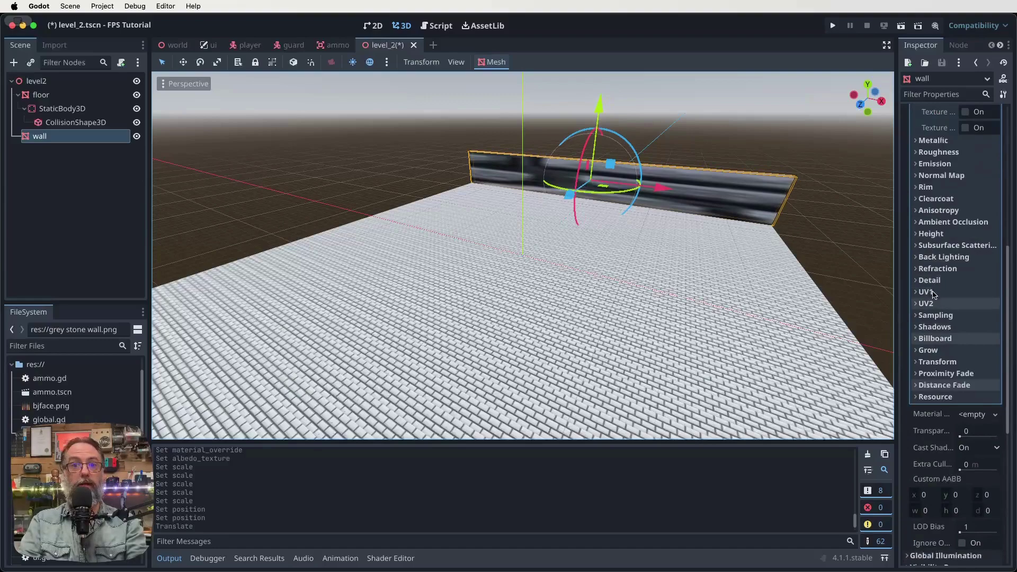
scroll(944, 262, "up", 5)
scroll(944, 262, "up", 5)
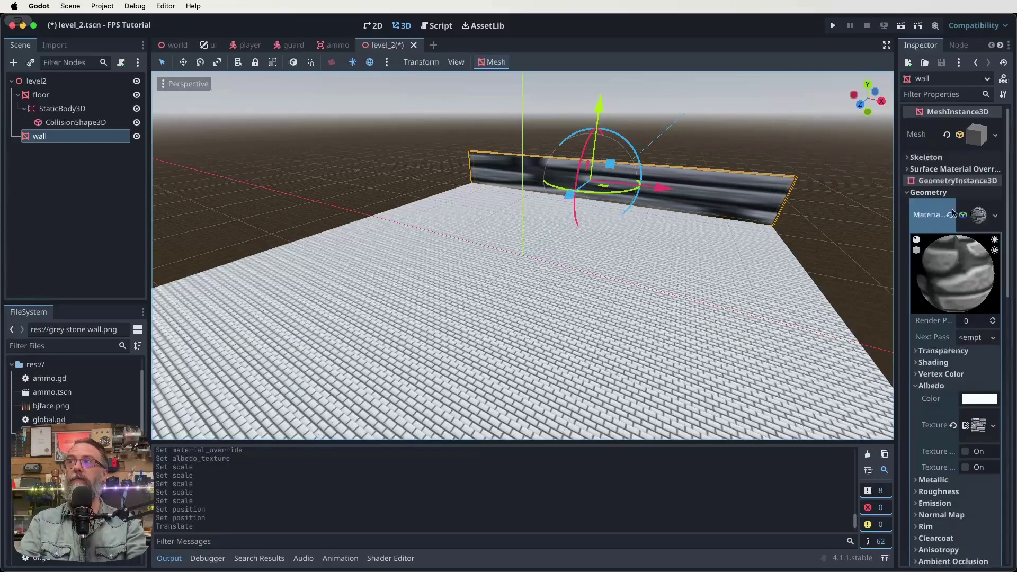
left_click(929, 194)
left_click(929, 193)
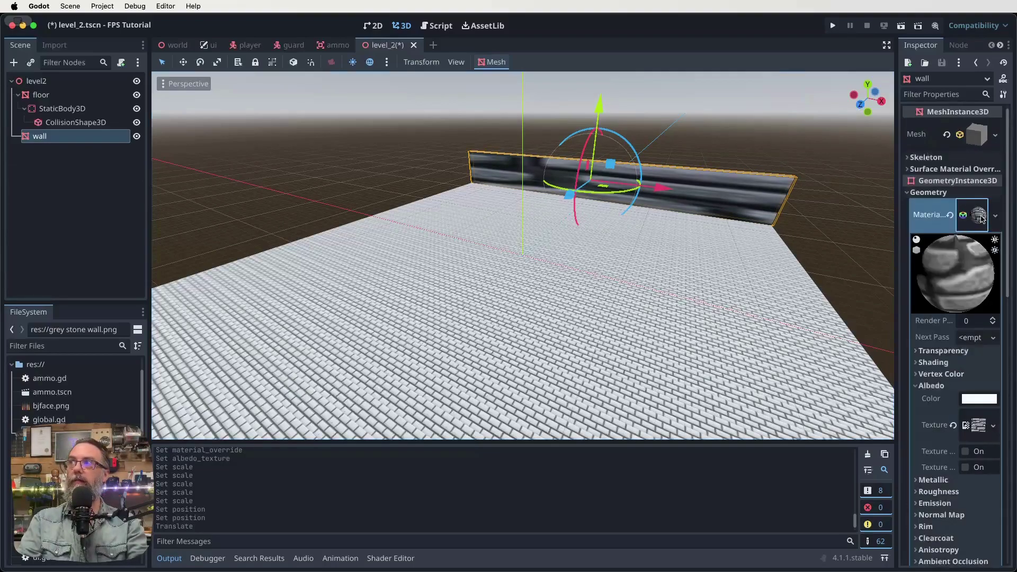
scroll(953, 349, "down", 5)
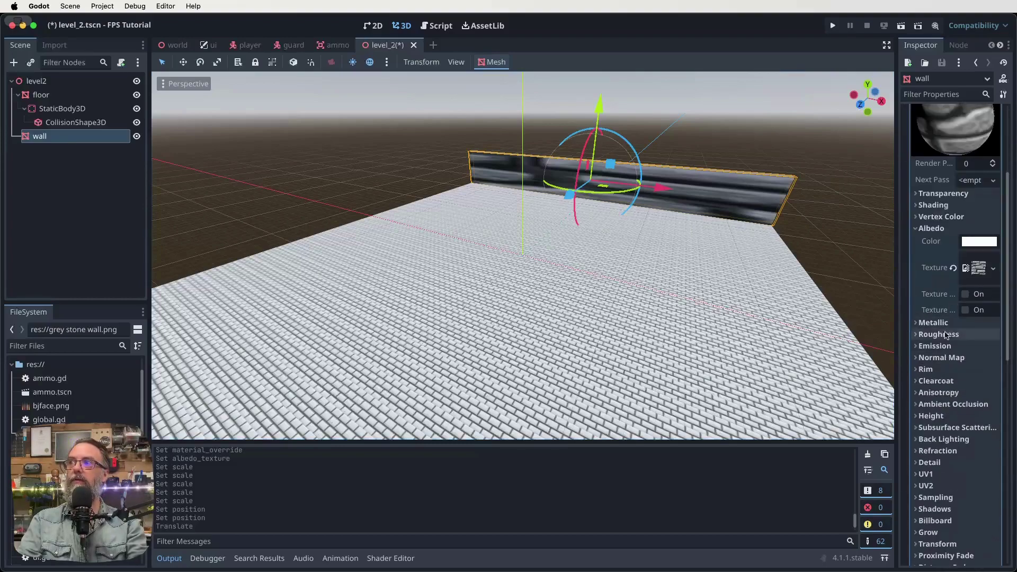
left_click(952, 475)
scroll(954, 478, "down", 2)
Set the material's UV1 scale to 40 on x and 5 on y
left_click(931, 444)
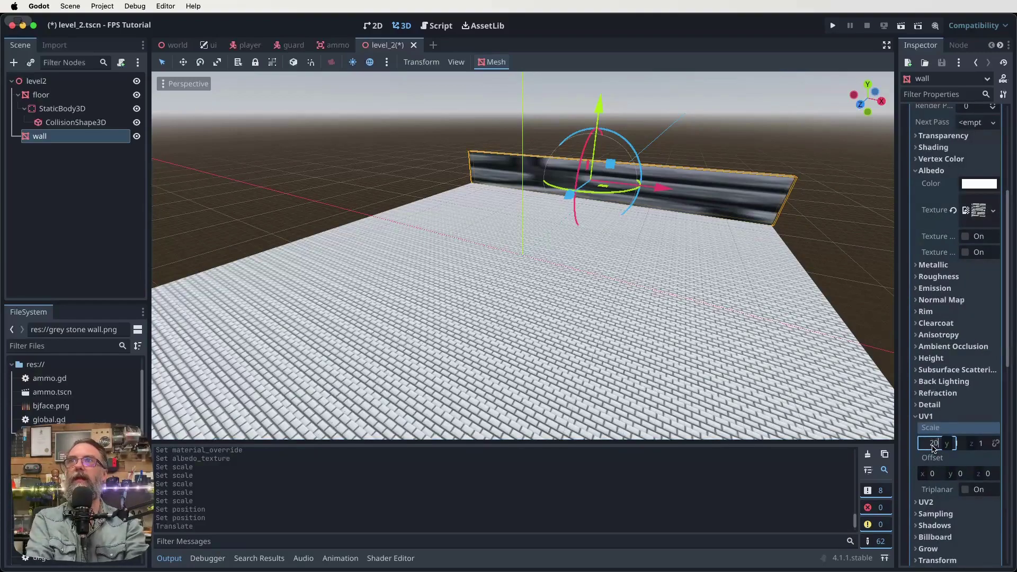
type("20")
key("Tab")
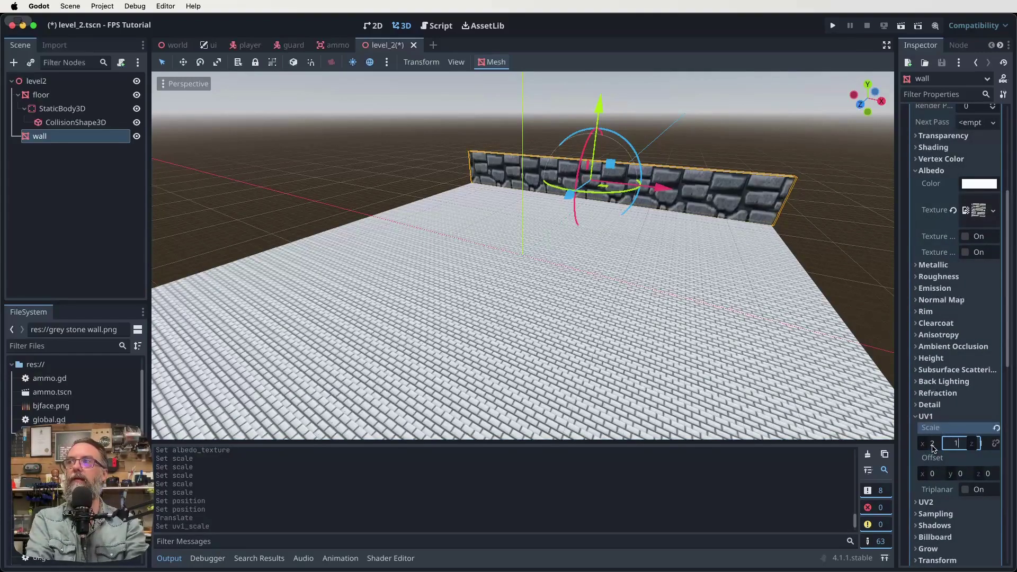
key("Tab")
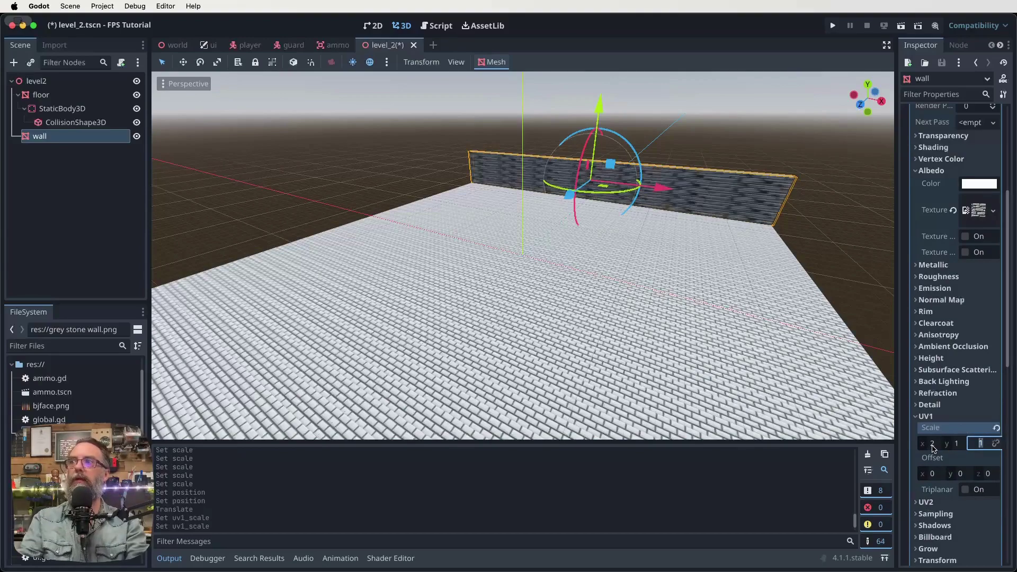
left_click(933, 445)
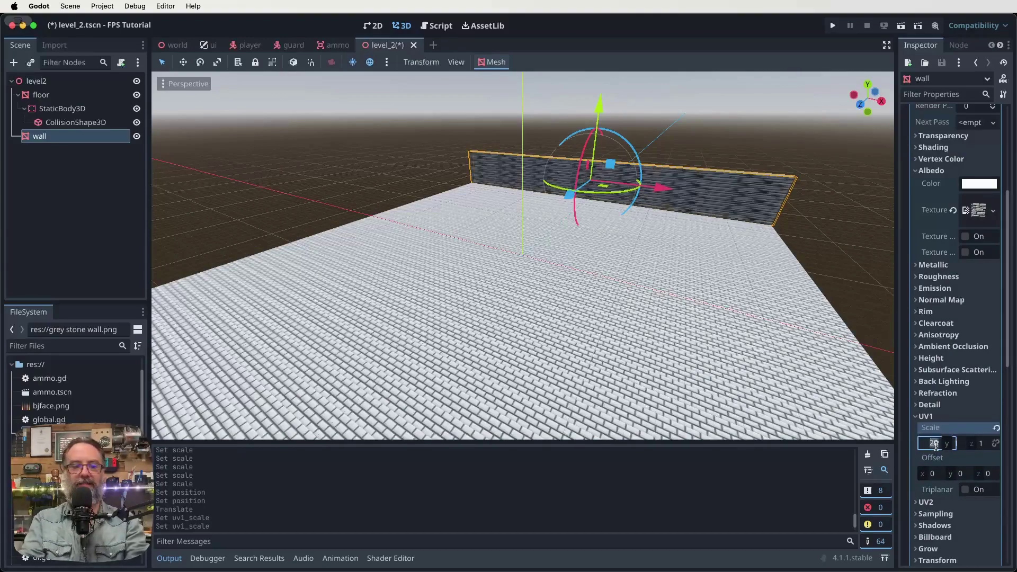
type("40")
key("Tab")
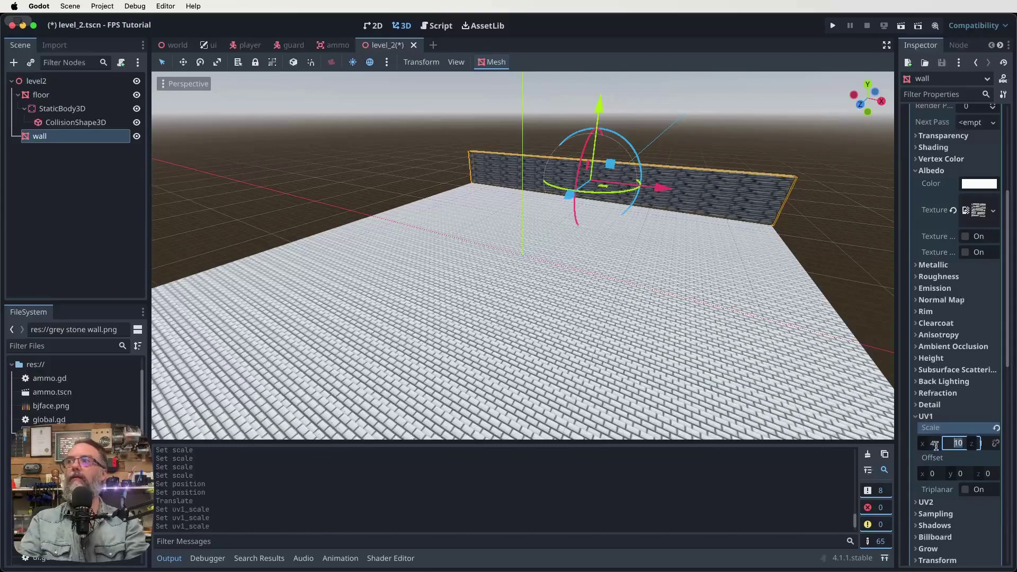
type("5")
key("Tab")
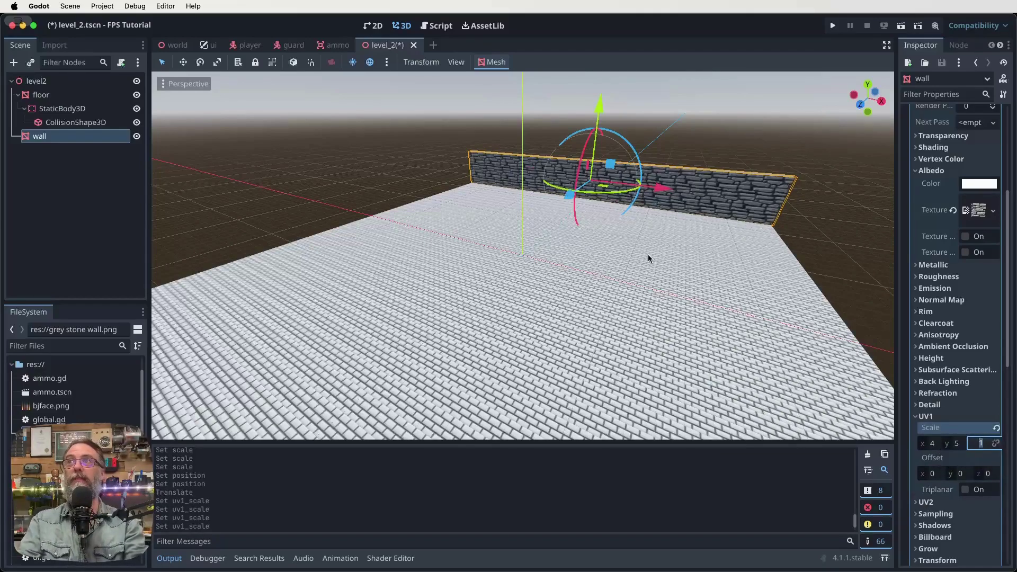
Give the wall collision with a trimesh static body
left_click(45, 138)
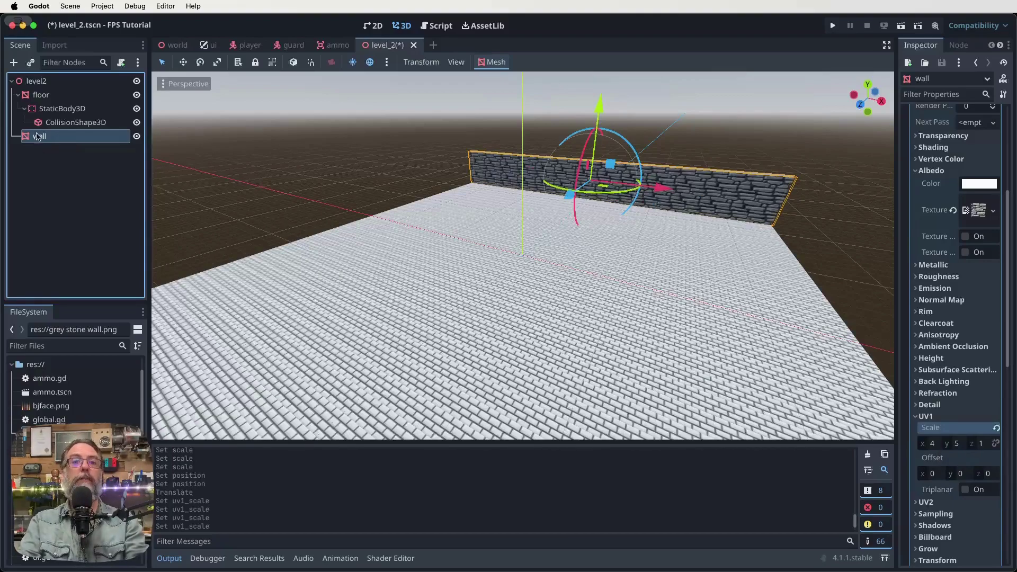
left_click(486, 63)
left_click(503, 78)
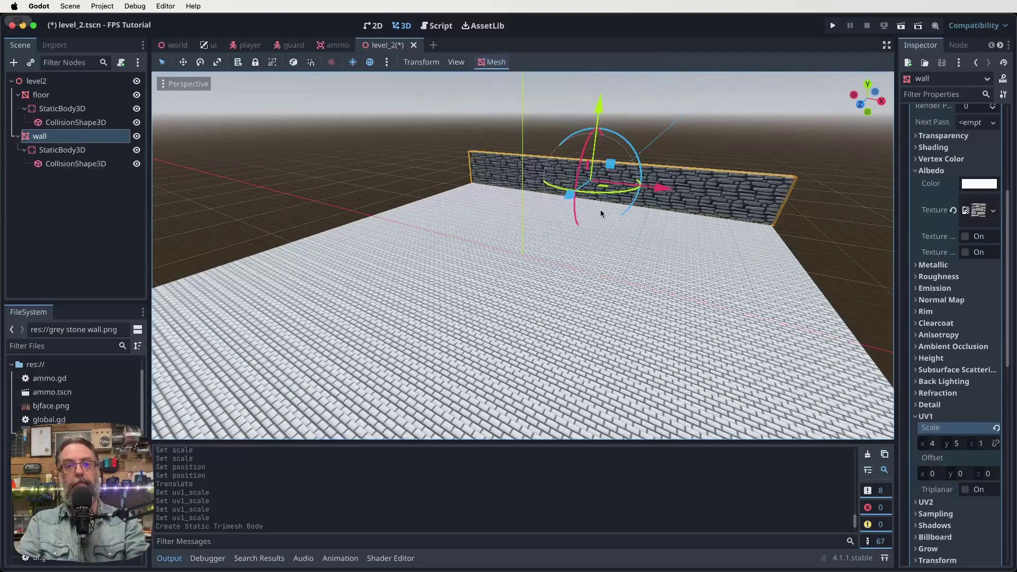
Duplicate the wall into wall2, wall3 and wall4, spreading them across the floor
left_click(44, 216)
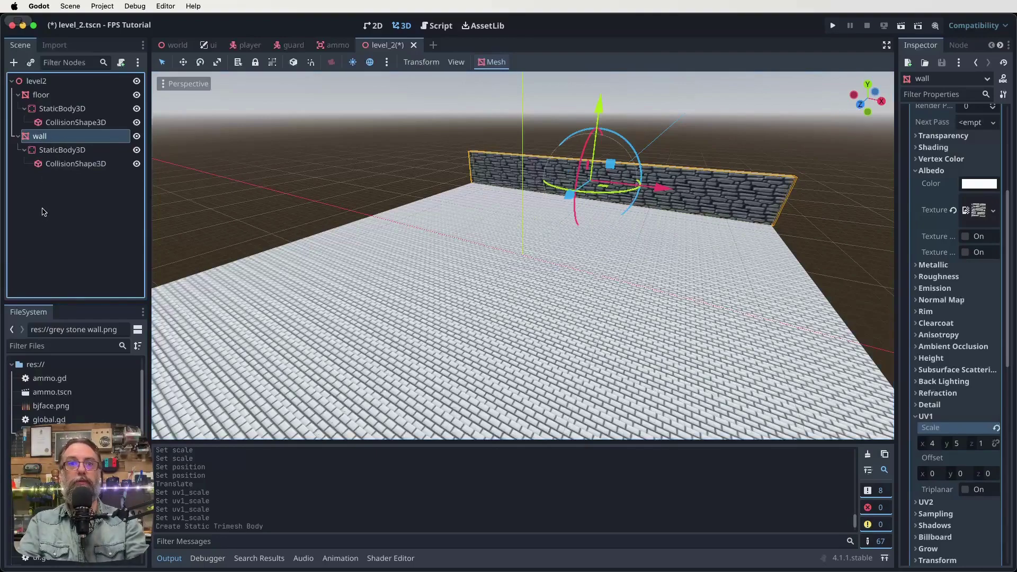
key("super+d")
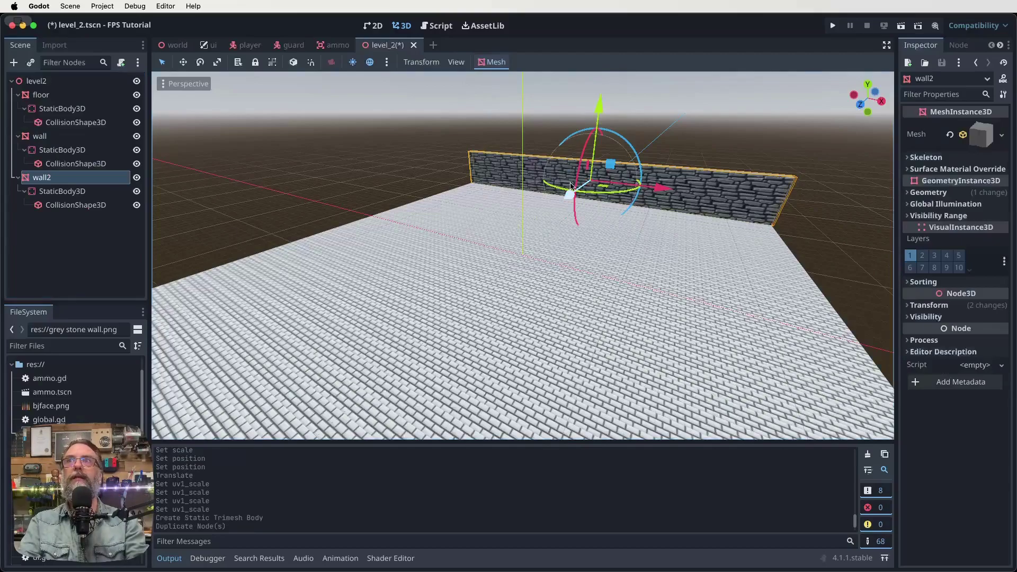
left_click_drag(569, 194, 473, 404)
scroll(475, 300, "down", 5)
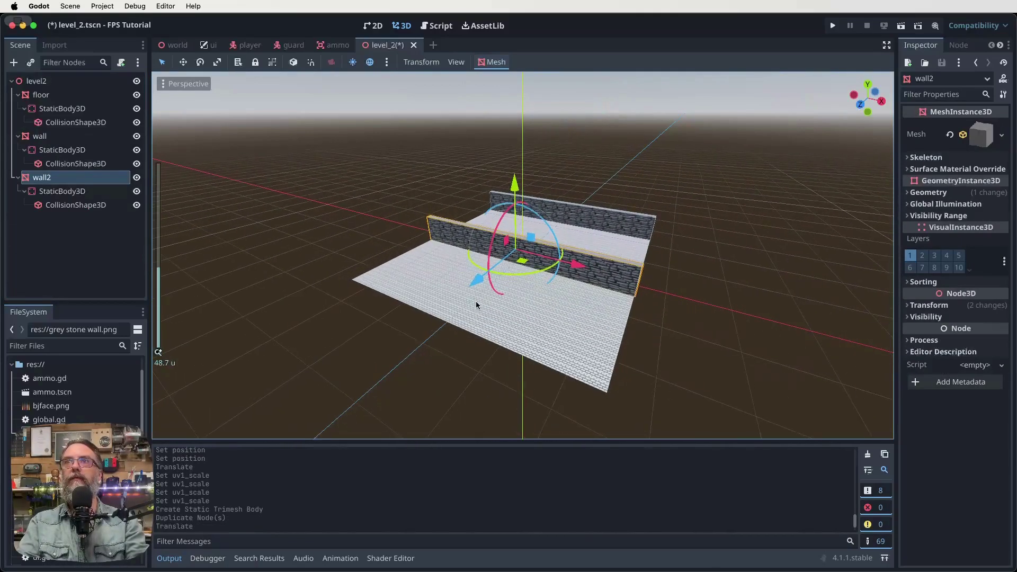
left_click_drag(475, 284, 508, 258)
key("super+d")
key("super+d")
middle_click_drag(731, 302, 481, 357)
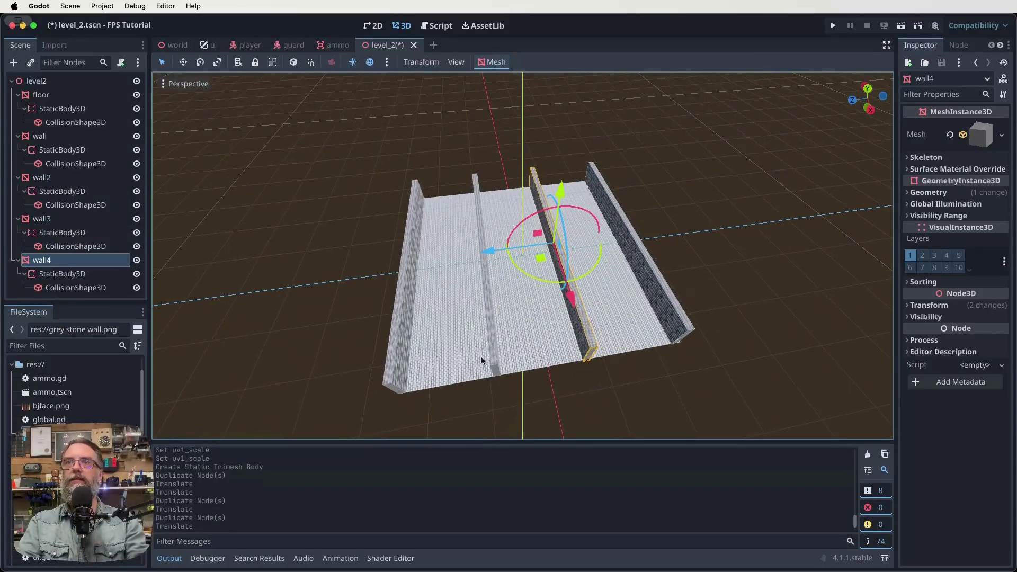
Push wall3 farther back and bring wall4 toward the near side of the floor
left_click(490, 328)
scroll(526, 395, "down", 1)
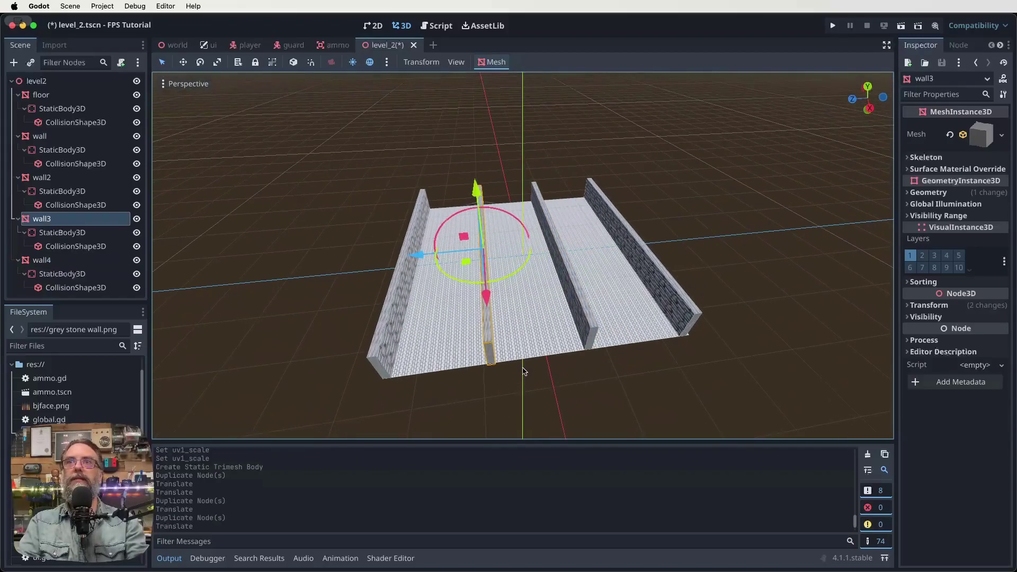
scroll(488, 381, "down", 3)
scroll(488, 380, "up", 10)
scroll(461, 424, "up", 3)
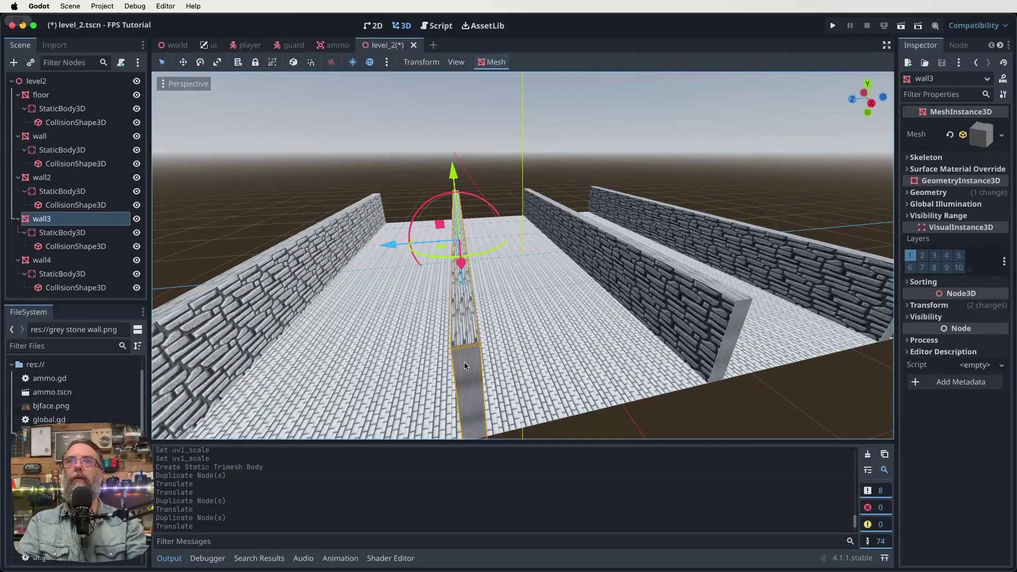
left_click_drag(459, 269, 459, 255)
left_click(651, 282)
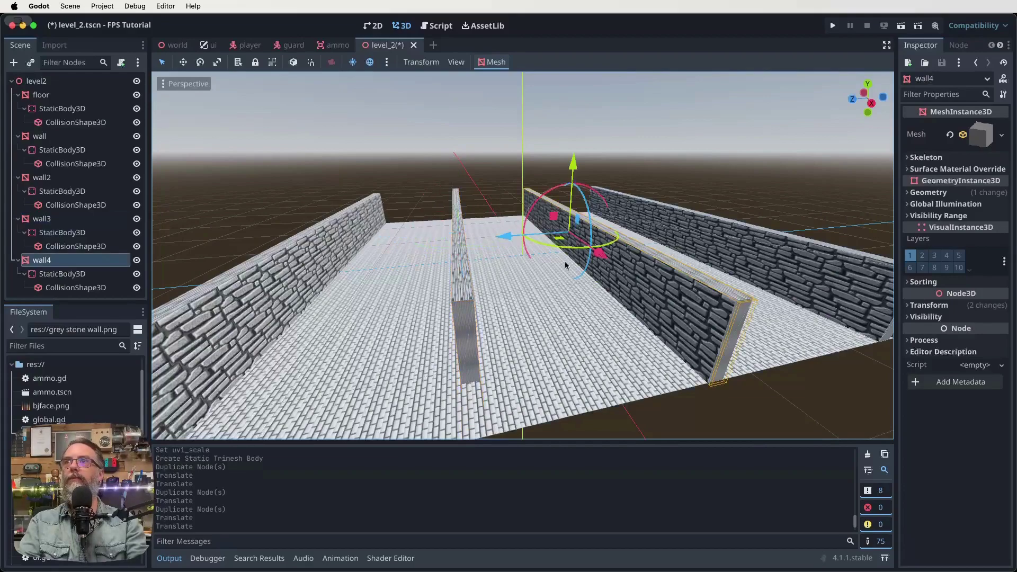
left_click_drag(606, 258, 613, 274)
Duplicate wall2 as wall5 and move the copy beside the original
left_click(321, 258)
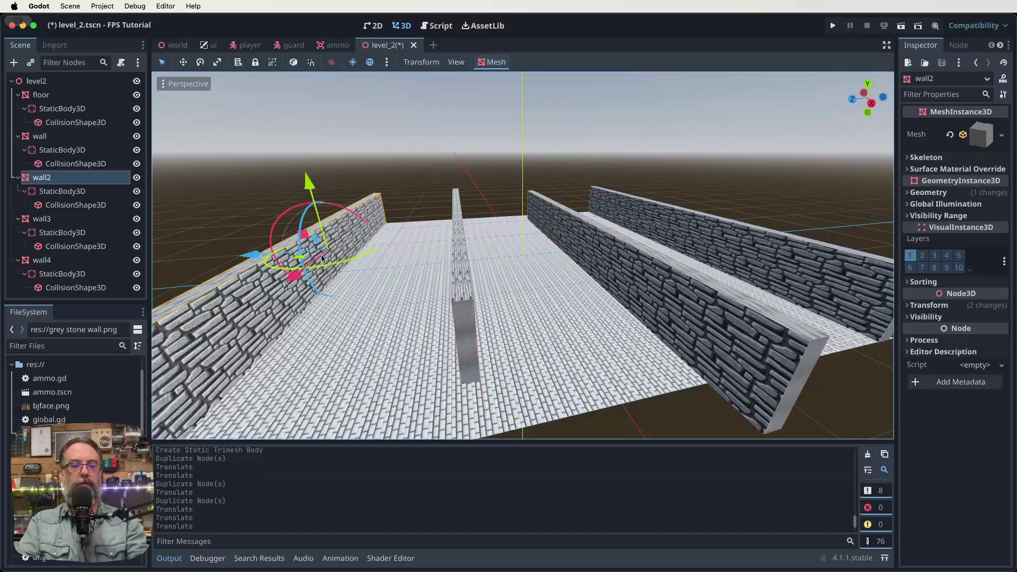
key("ctrl+d")
left_click_drag(262, 256, 327, 269)
Rotate wall5 90° on y and slide it across the floor to close one end
left_click(953, 306)
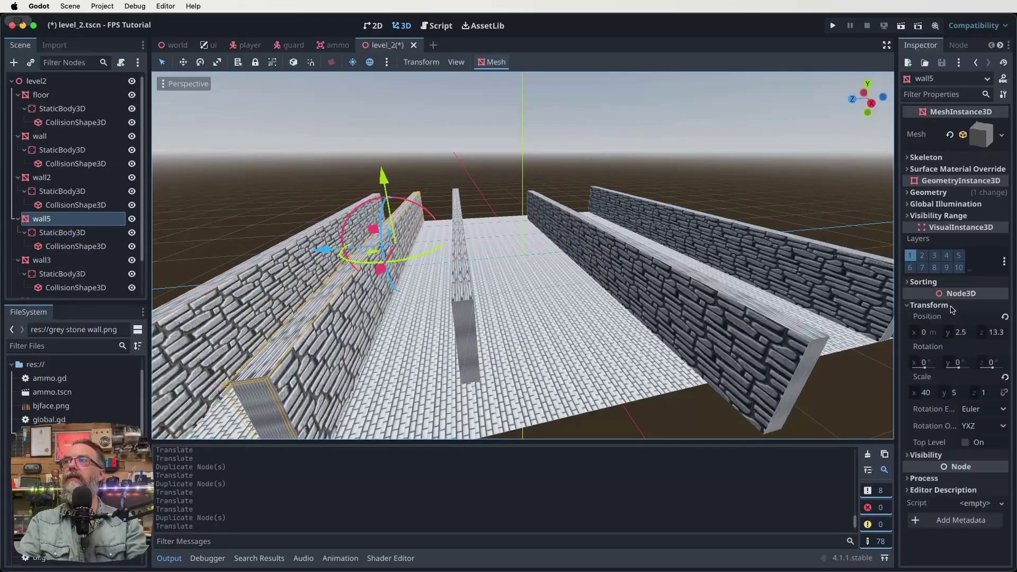
left_click(924, 362)
type("90")
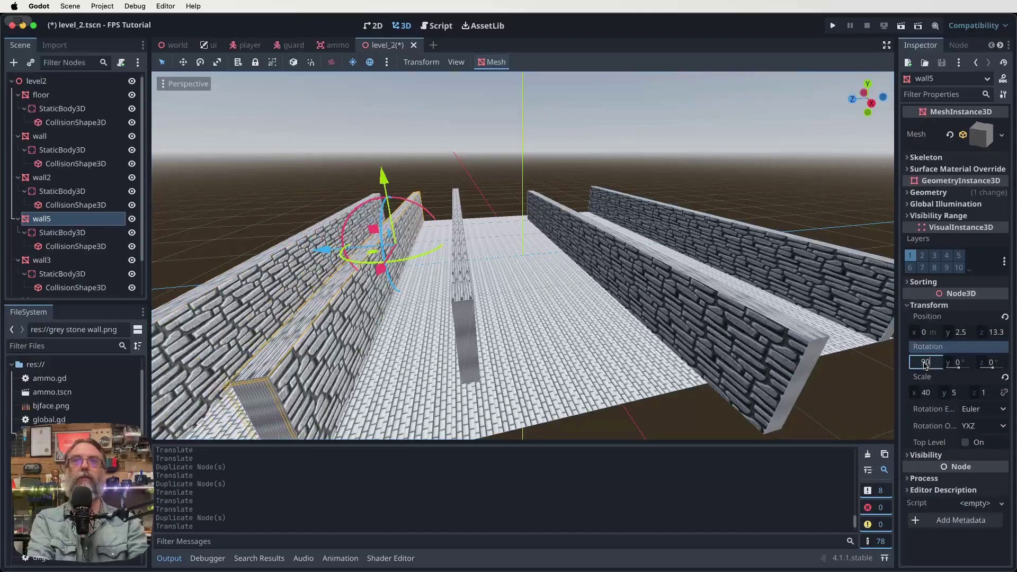
key("Tab")
left_click(925, 363)
type("0")
key("Tab")
type("90")
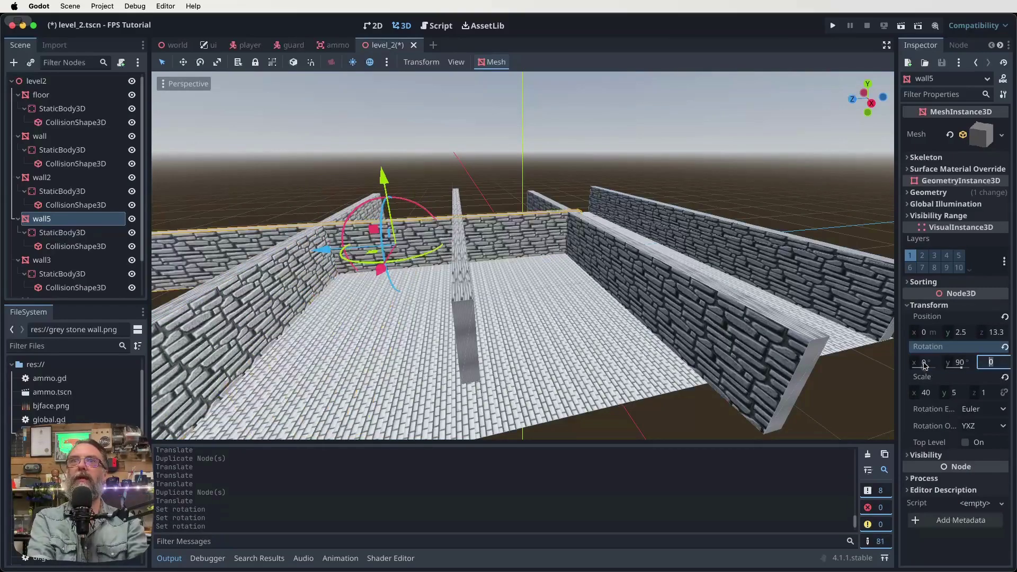
key("Tab")
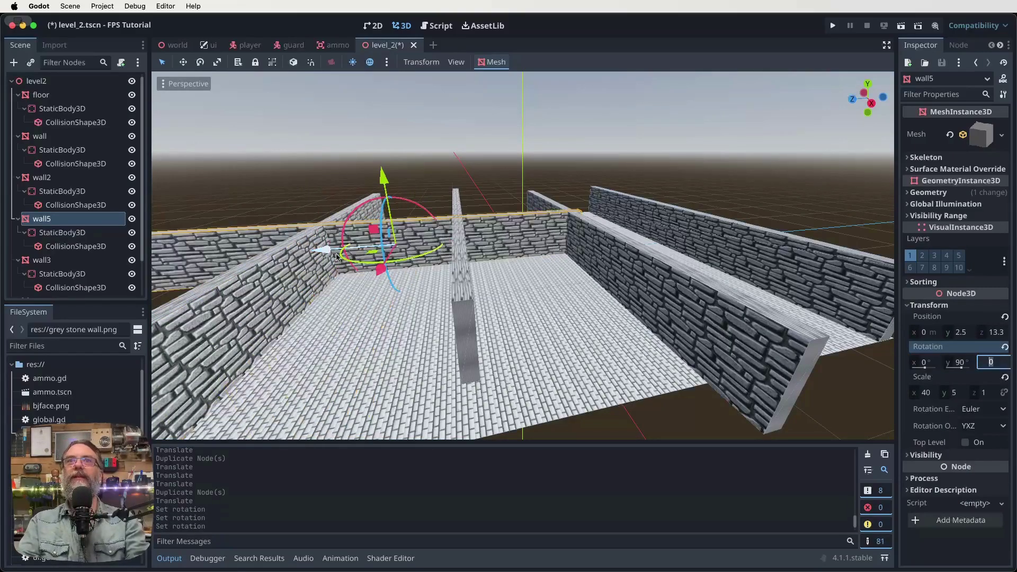
left_click_drag(323, 250, 534, 211)
Slide the right-hand wall4 sideways along its X axis
scroll(526, 270, "up", 1)
scroll(503, 265, "up", 8)
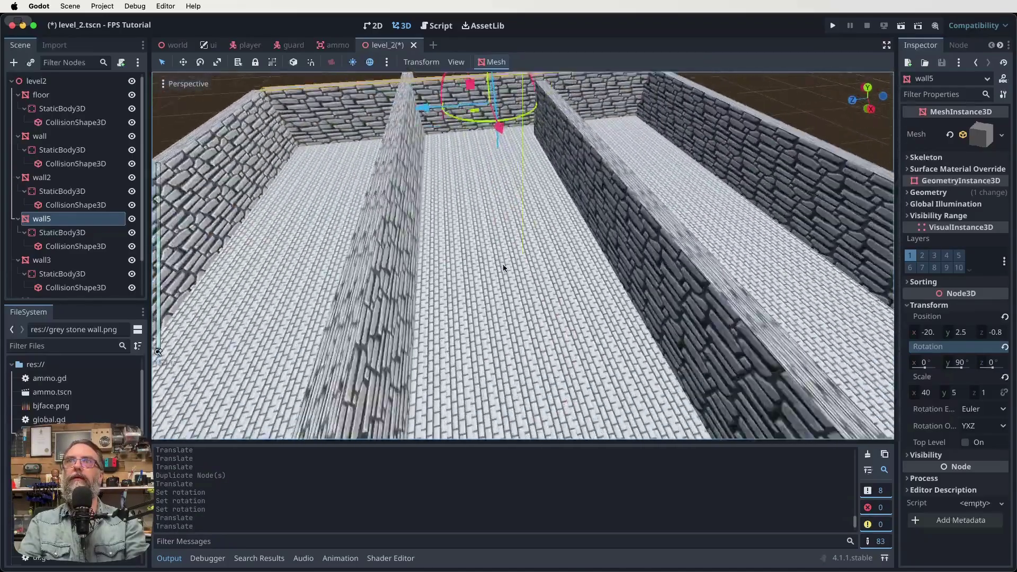
scroll(489, 271, "down", 15)
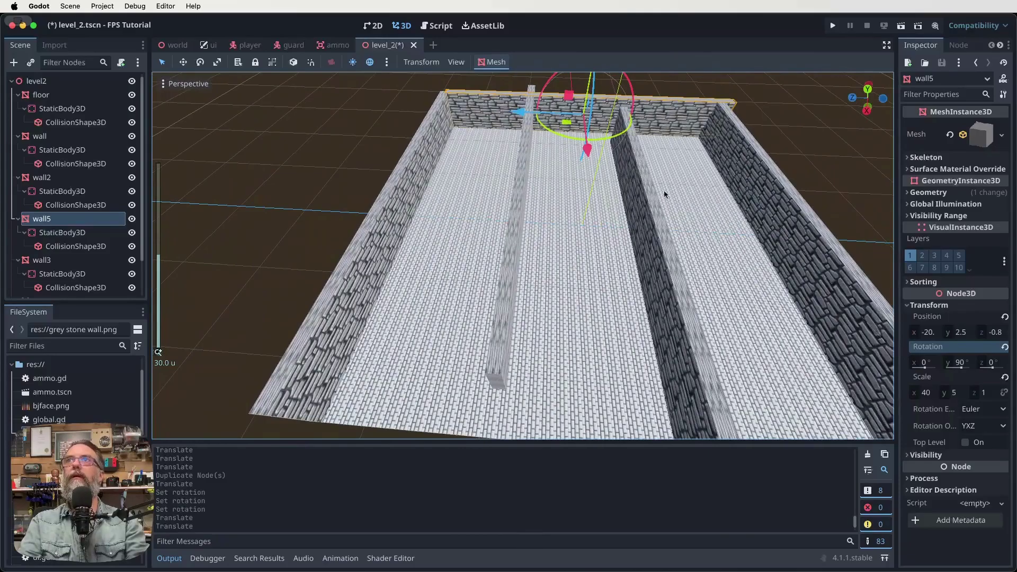
middle_click_drag(663, 190, 813, 203)
left_click(740, 207)
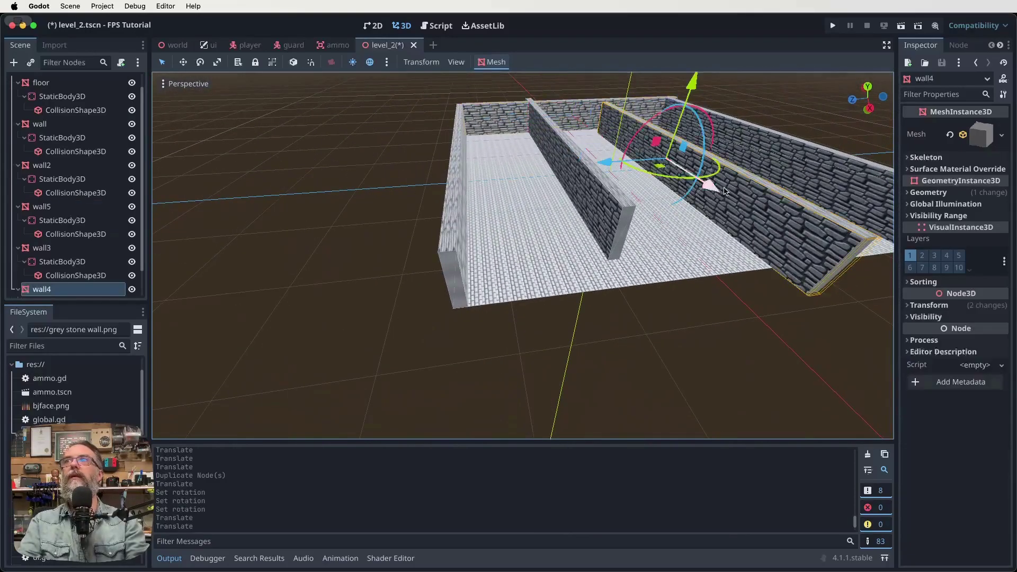
left_click_drag(720, 192, 724, 197)
Duplicate wall5 into wall6 and move it to close the front of the level
left_click(491, 112)
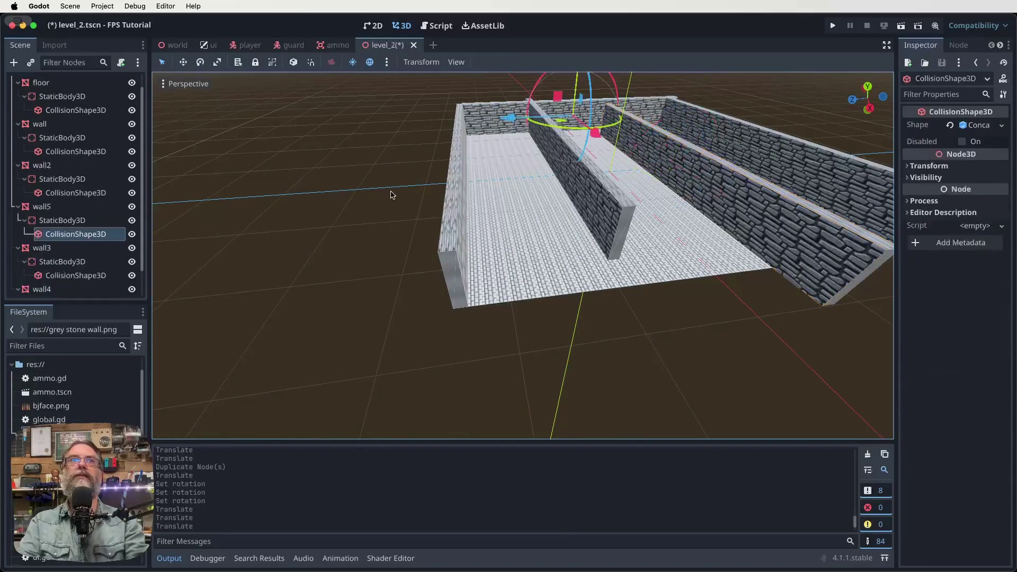
scroll(25, 259, "down", 2)
left_click(44, 263)
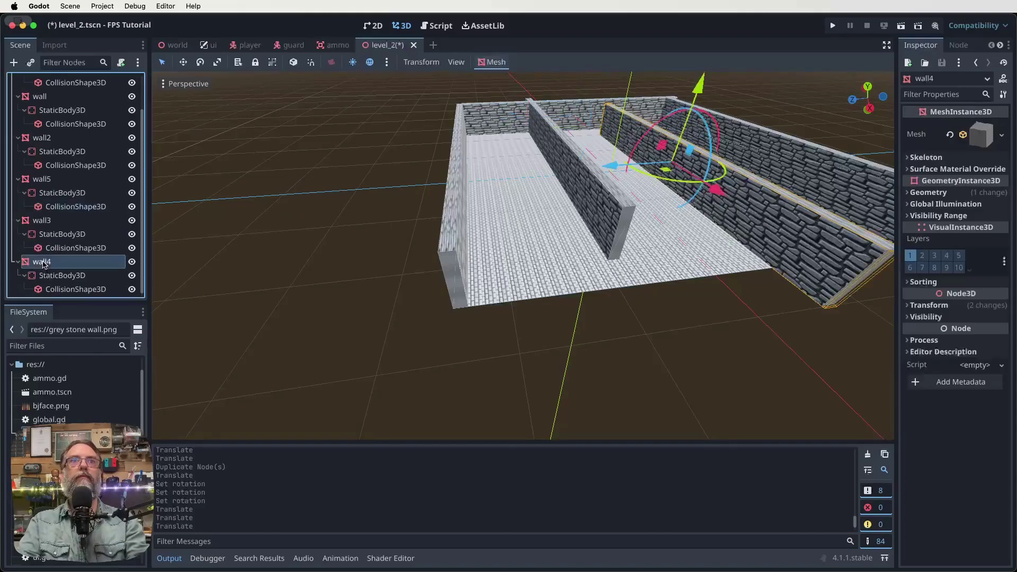
left_click(43, 221)
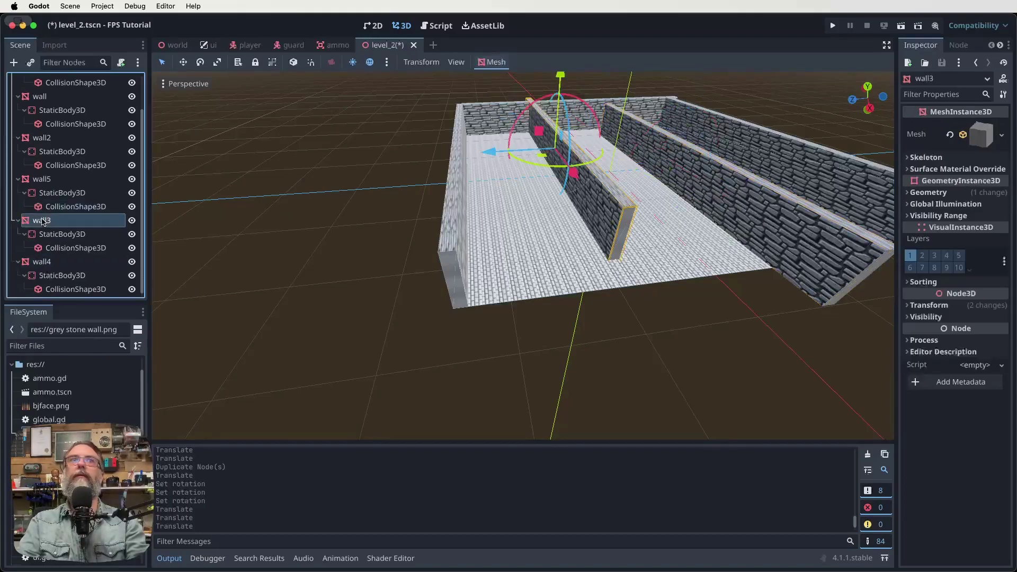
left_click(43, 181)
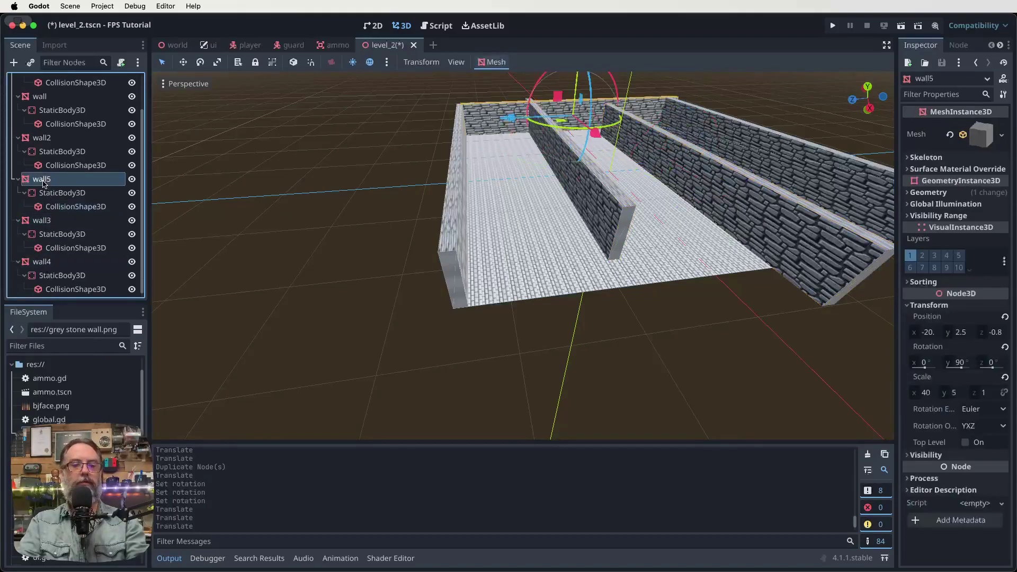
key("super+d")
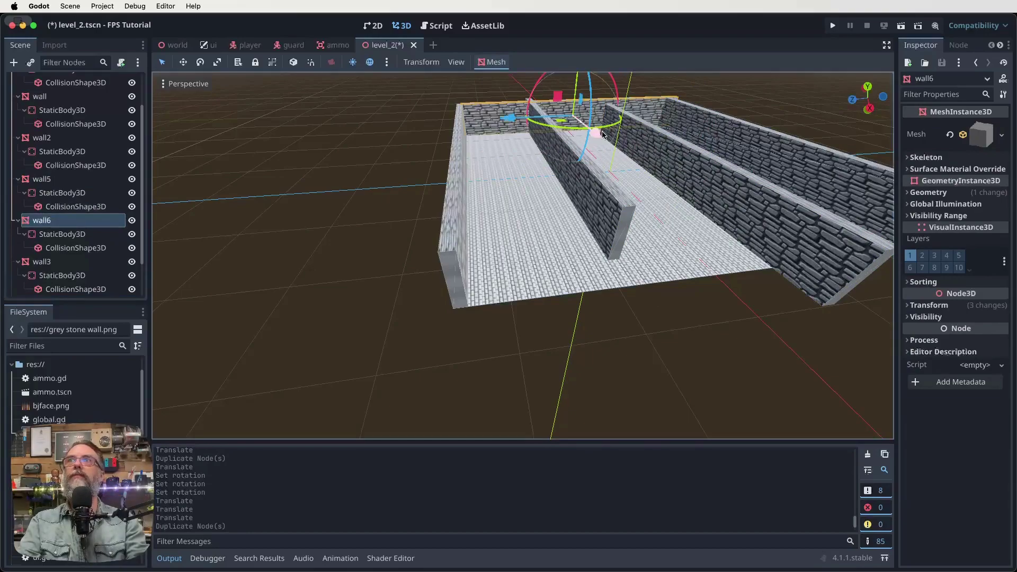
left_click_drag(602, 134, 747, 480)
Nudge the middle wall3 slightly along its X axis
middle_click_drag(760, 283, 721, 266)
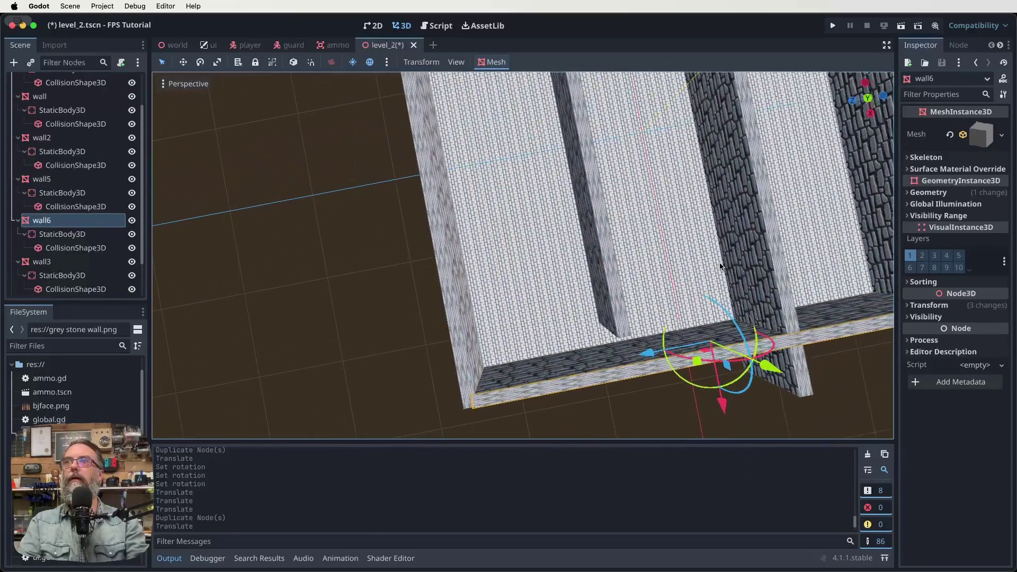
scroll(721, 266, "down", 4)
left_click(599, 235)
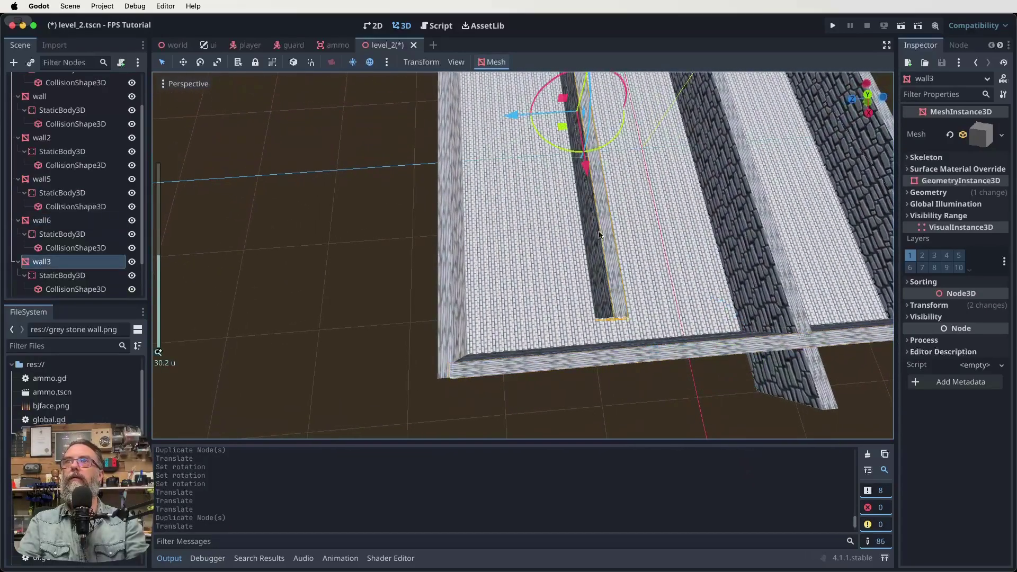
left_click_drag(586, 163, 585, 158)
Check the enclosed wall layout and save level_2.tscn
scroll(721, 259, "down", 5)
middle_click_drag(722, 259, 707, 291)
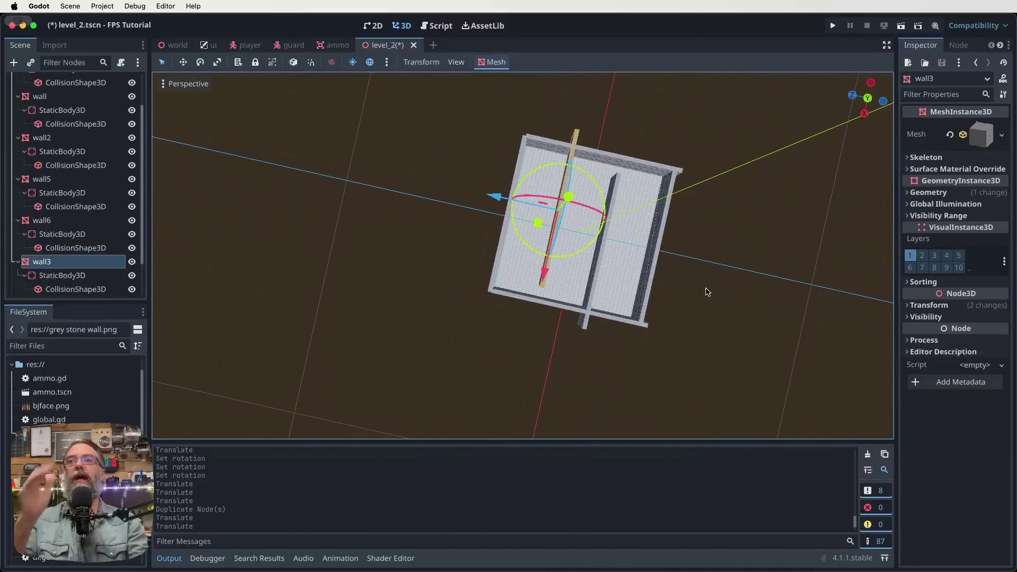
middle_click_drag(601, 267, 598, 223)
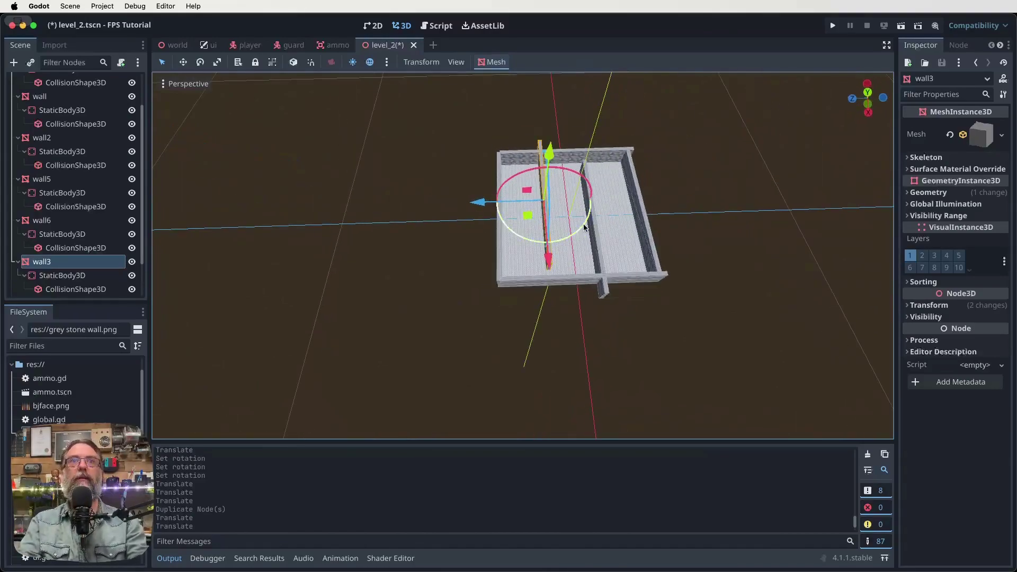
key("super+s")
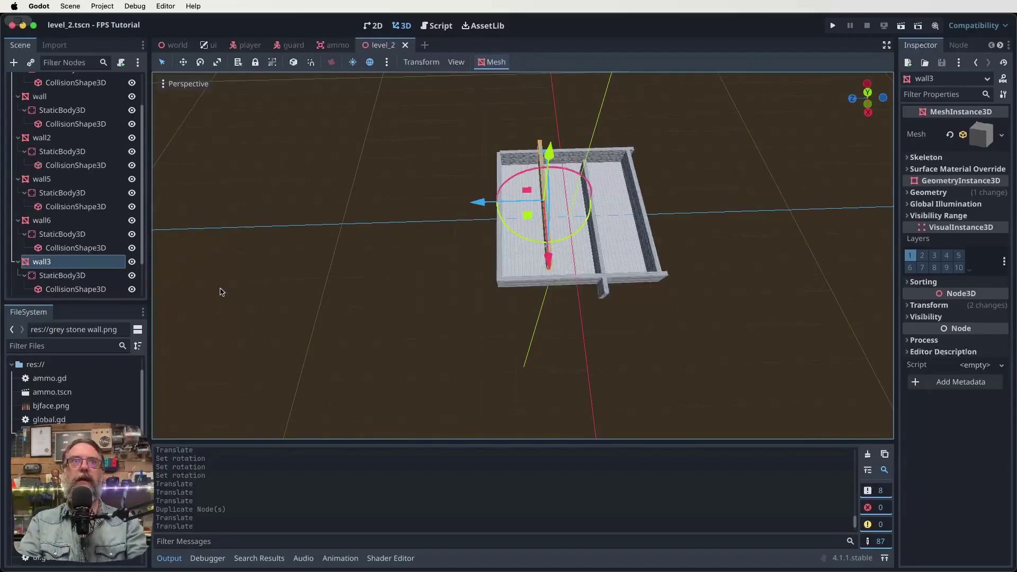
Collapse the floor and wall nodes and select the level2 root
scroll(80, 189, "up", 1)
scroll(80, 189, "up", 3)
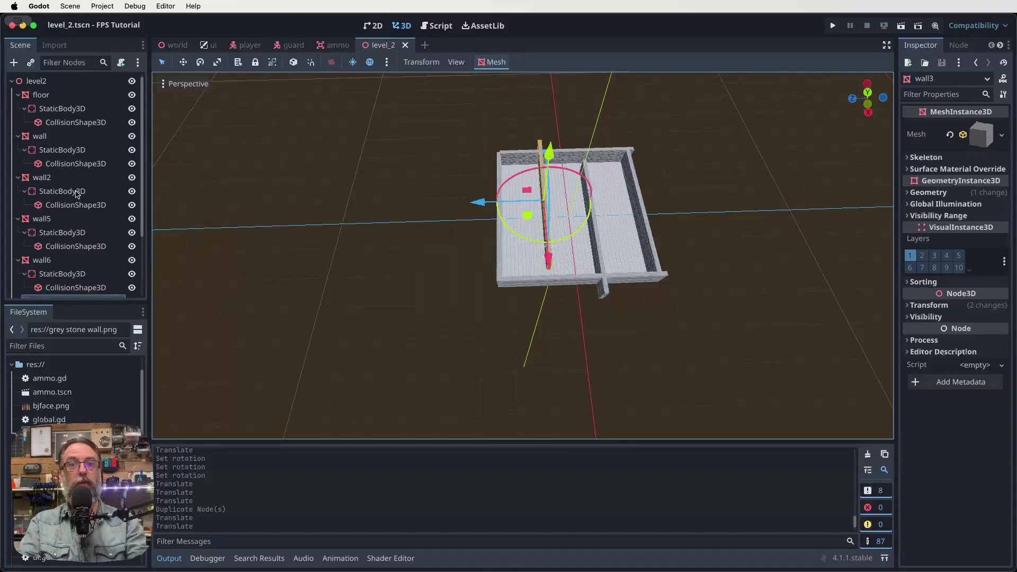
left_click(18, 95)
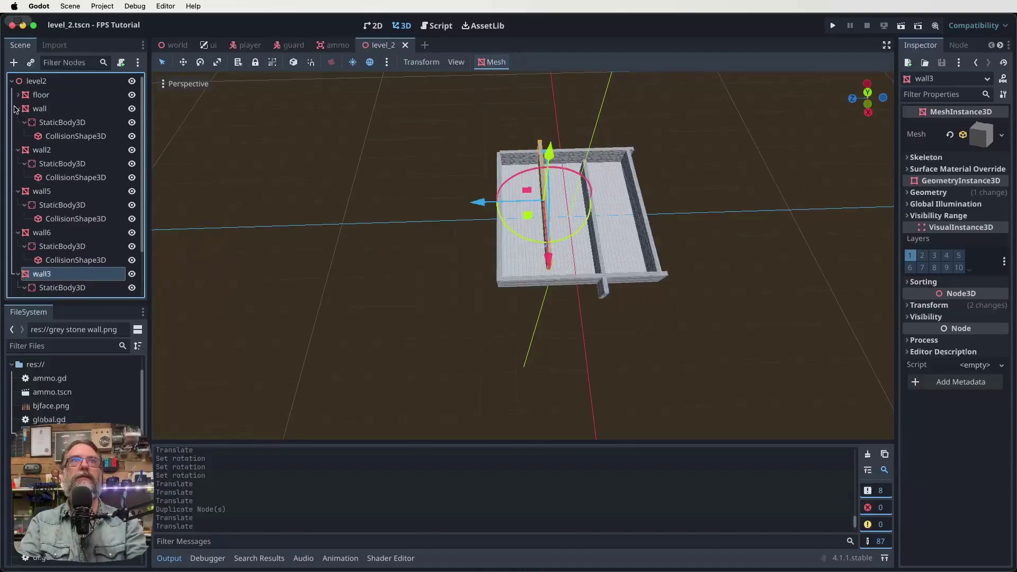
left_click(18, 109)
left_click(18, 122)
left_click(18, 136)
left_click(18, 149)
left_click(18, 164)
left_click(18, 178)
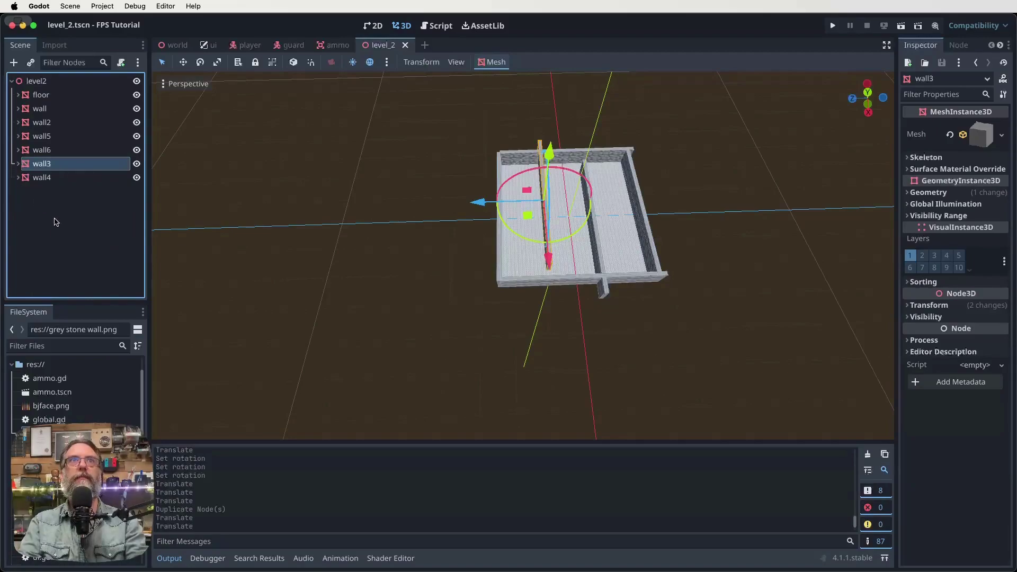
left_click(46, 82)
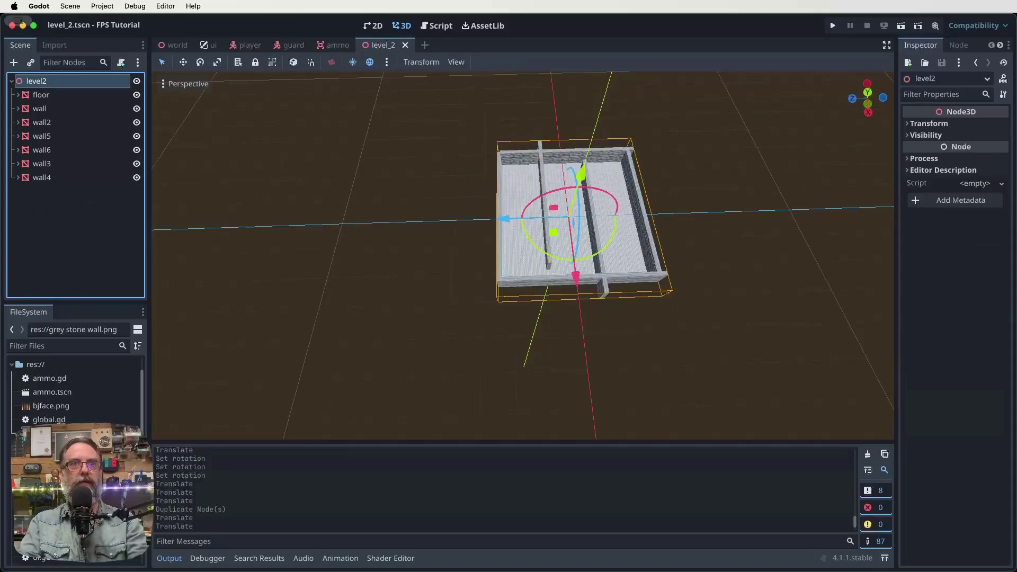
Place four guard.tscn instances inside the level 2 walls
left_click(53, 460)
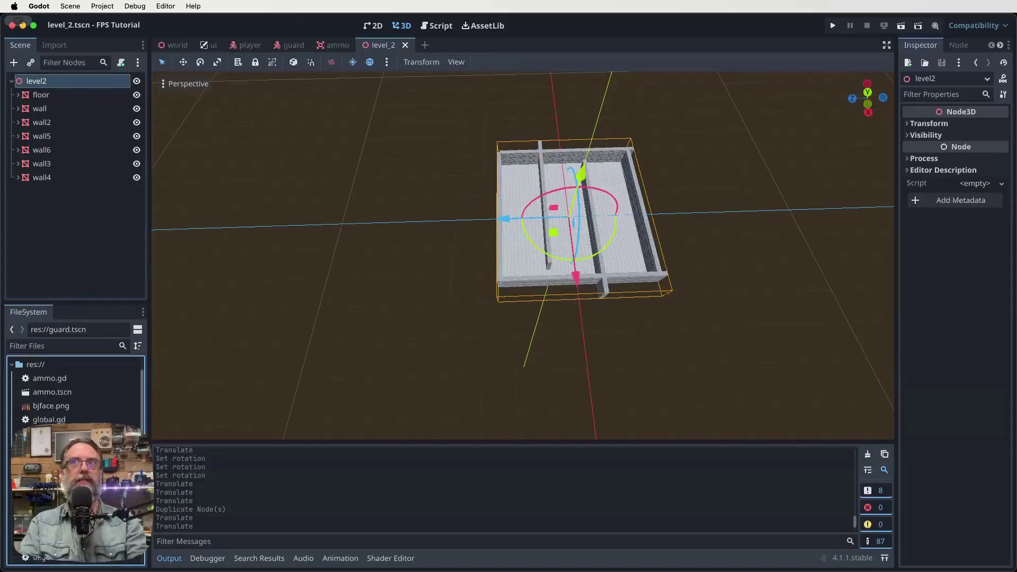
left_click_drag(53, 461, 522, 263)
scroll(631, 235, "up", 2)
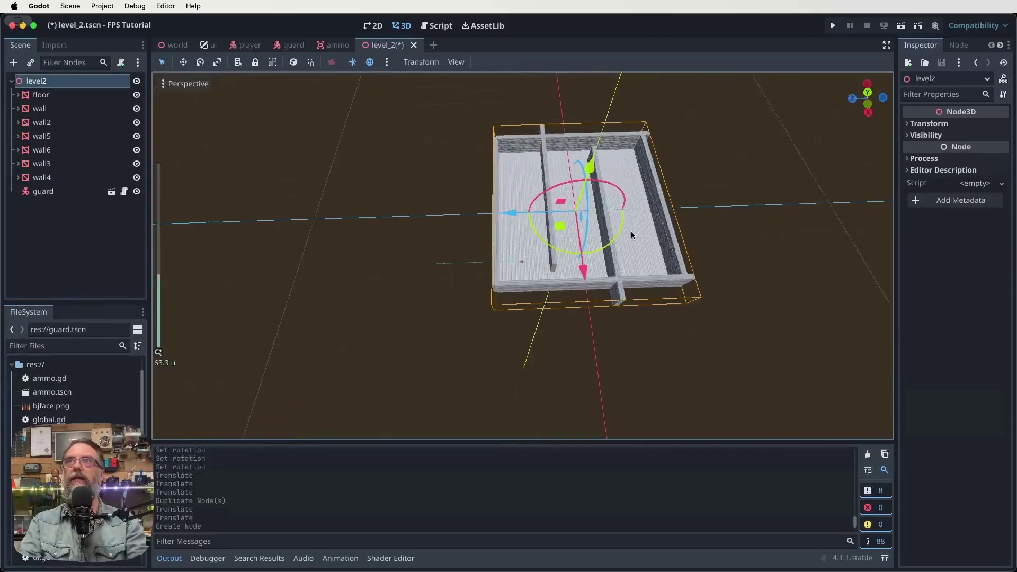
scroll(632, 235, "up", 5)
left_click_drag(53, 460, 515, 103)
left_click_drag(53, 460, 593, 95)
left_click_drag(53, 461, 628, 259)
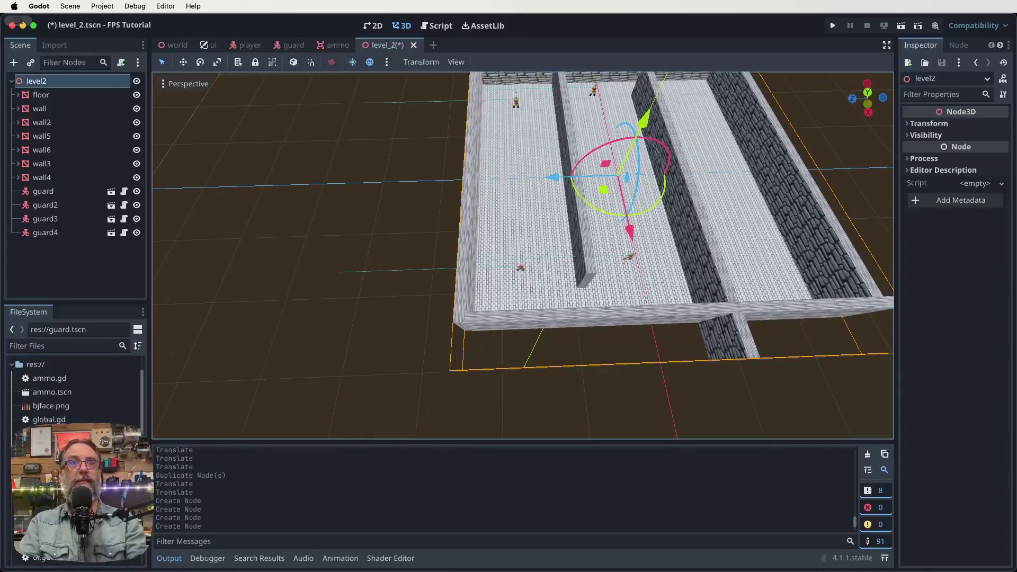
Add three ammo.tscn pickups and the player.tscn Player, then save level_2.tscn
left_click_drag(52, 392, 506, 189)
left_click_drag(45, 392, 640, 282)
left_click_drag(71, 395, 746, 254)
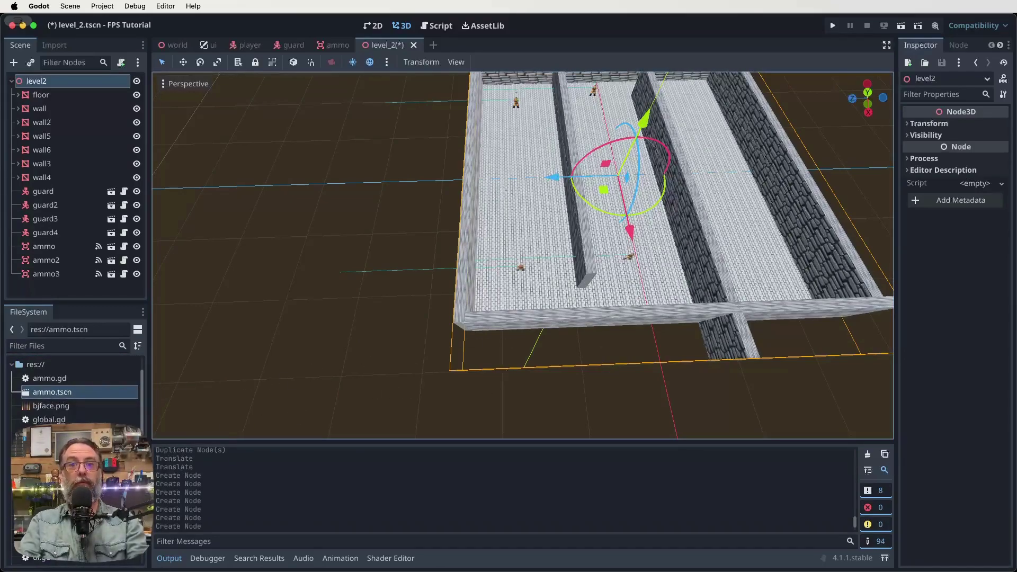
scroll(74, 392, "down", 2)
left_click_drag(51, 458, 745, 269)
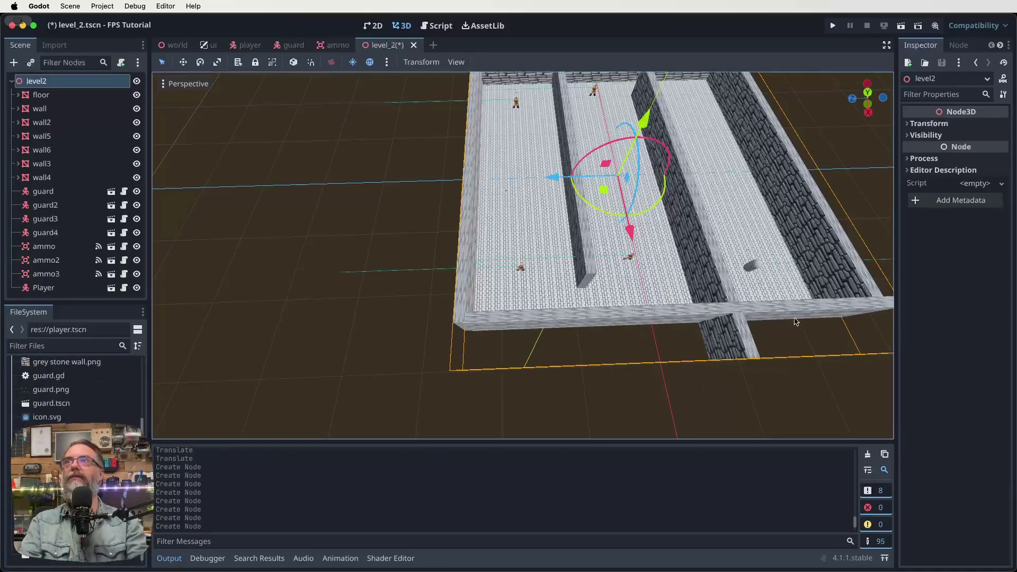
scroll(619, 225, "down", 4)
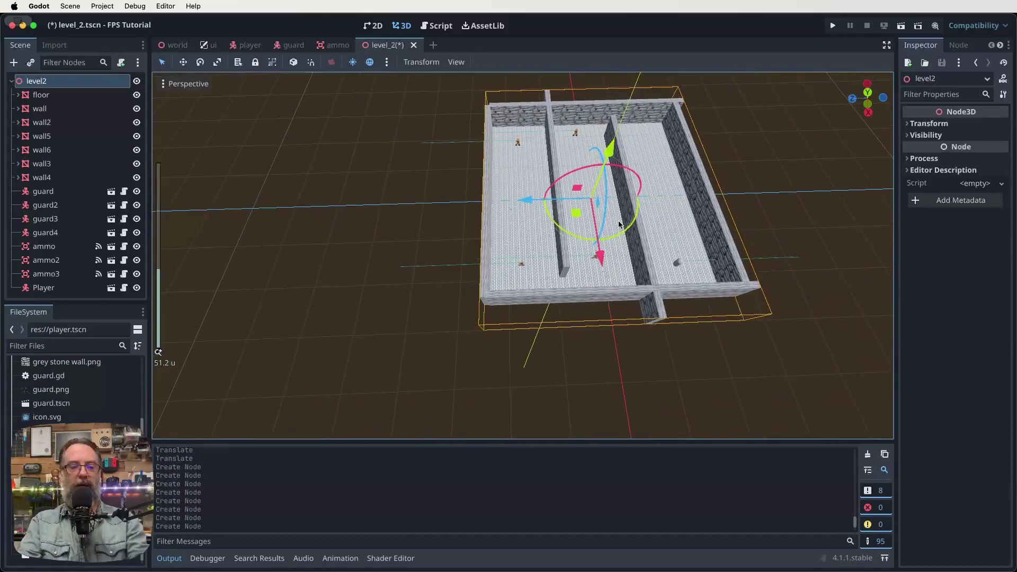
key("super+s")
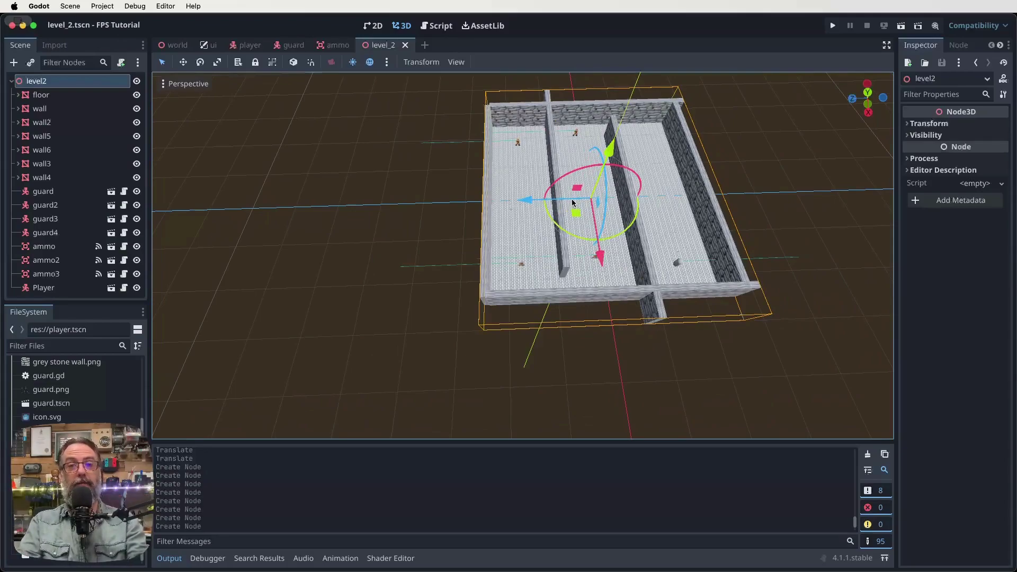
Open the world.tscn scene and select its world root node
left_click(172, 46)
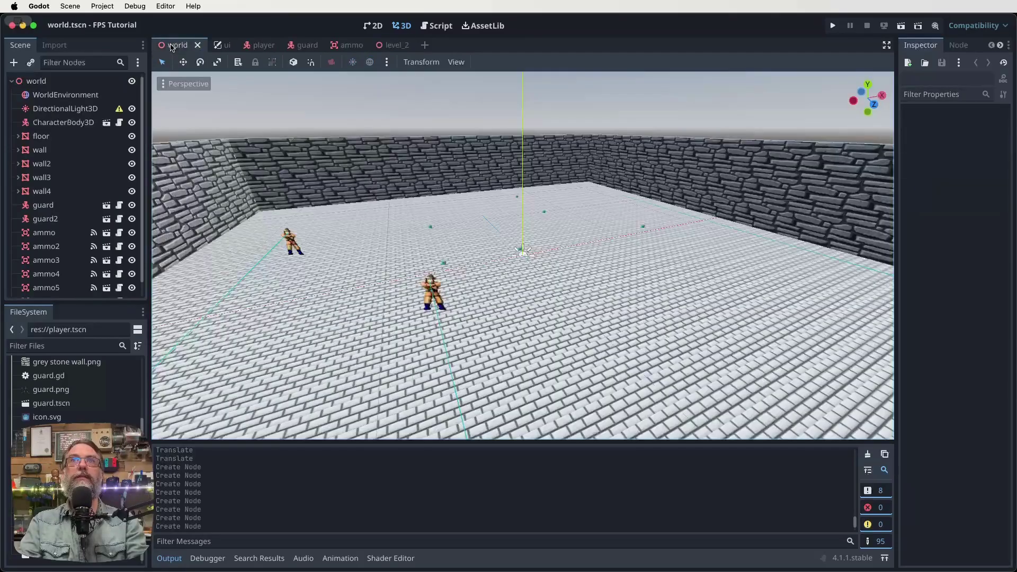
middle_click_drag(628, 296, 650, 373)
scroll(650, 373, "up", 2)
left_click(35, 82)
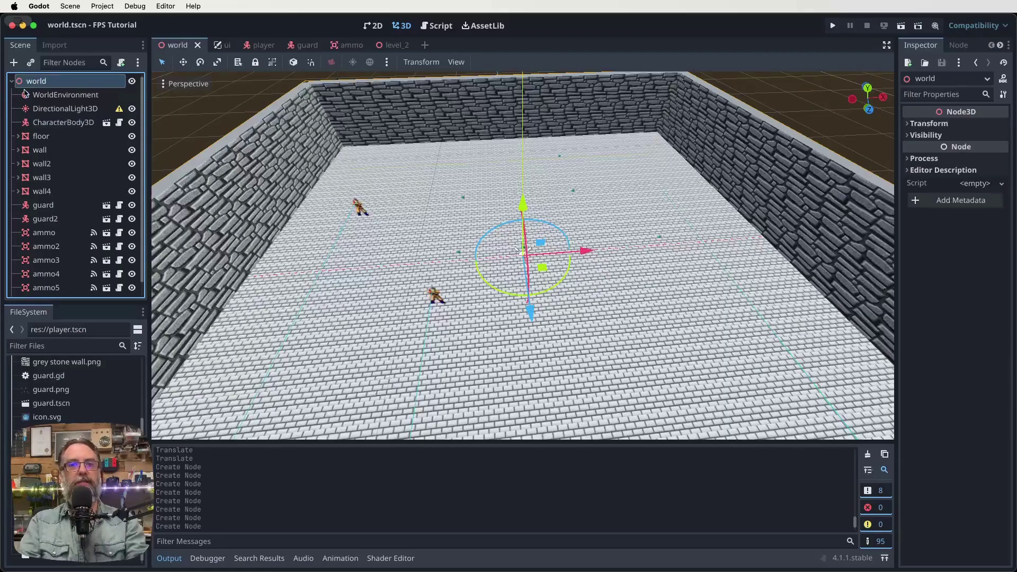
Add an Area3D to the world with a CollisionShape3D child
left_click(14, 62)
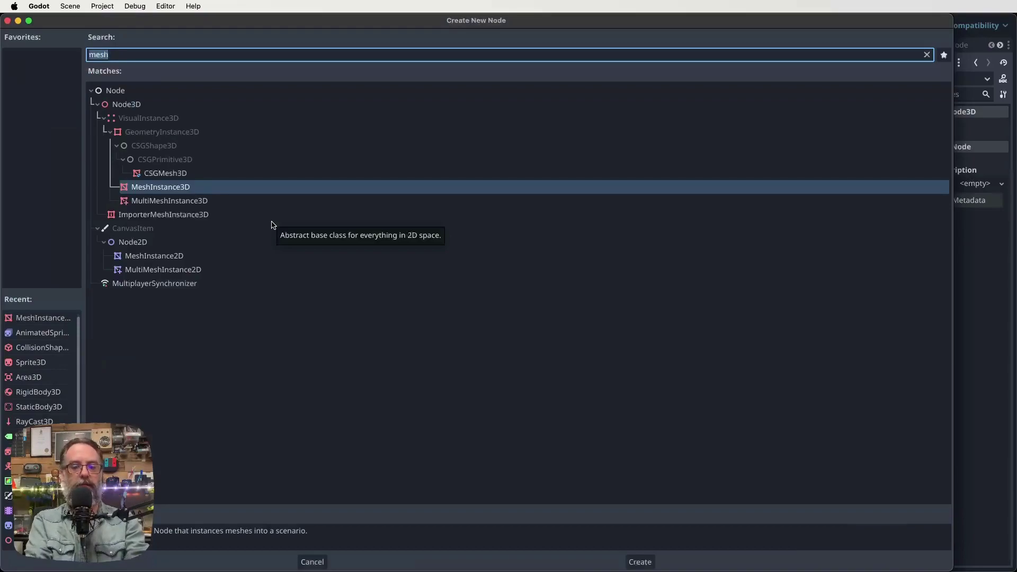
type("ar")
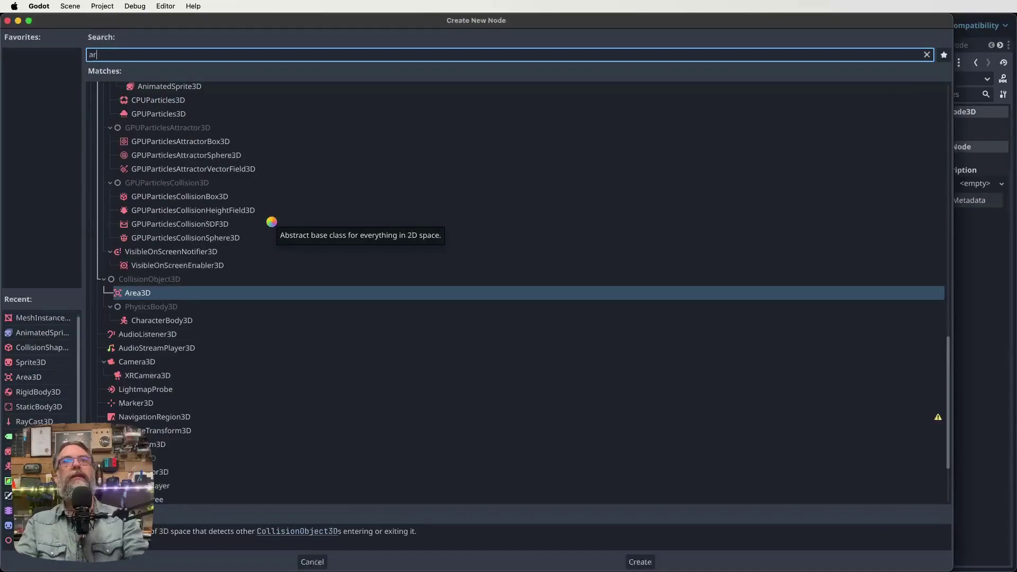
key("Return")
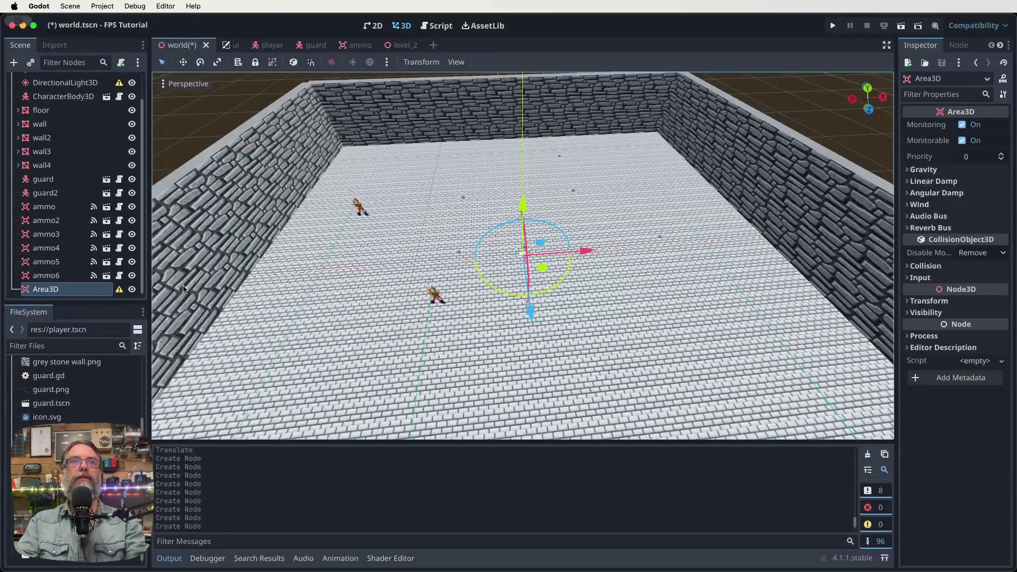
left_click(119, 290)
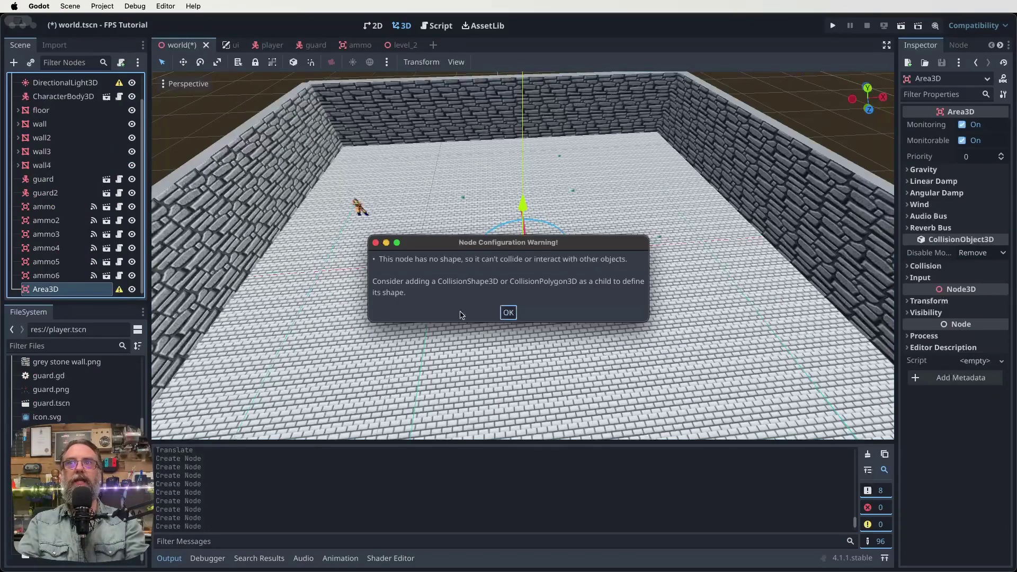
left_click(507, 313)
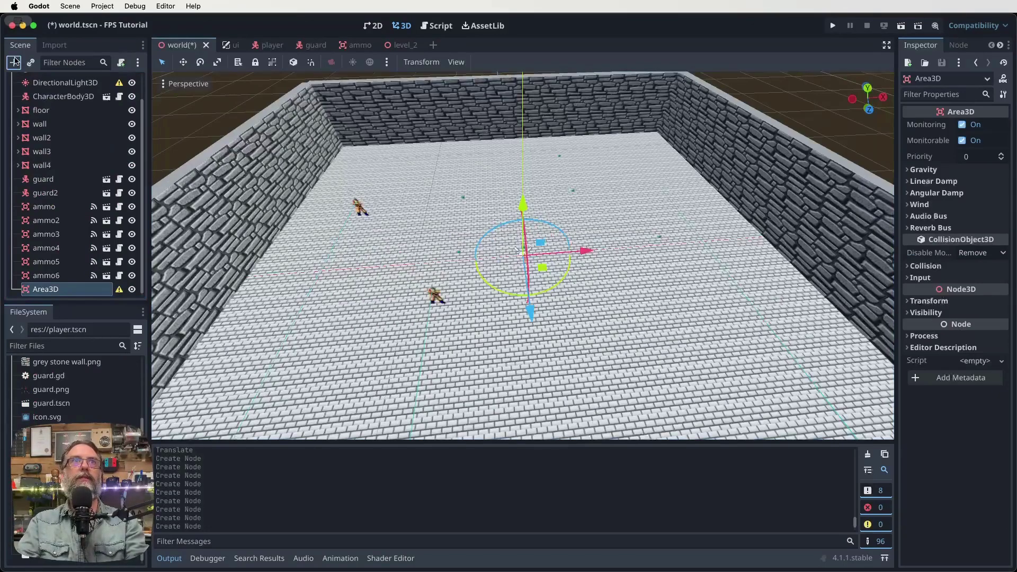
left_click(14, 63)
type("coll")
key("Return")
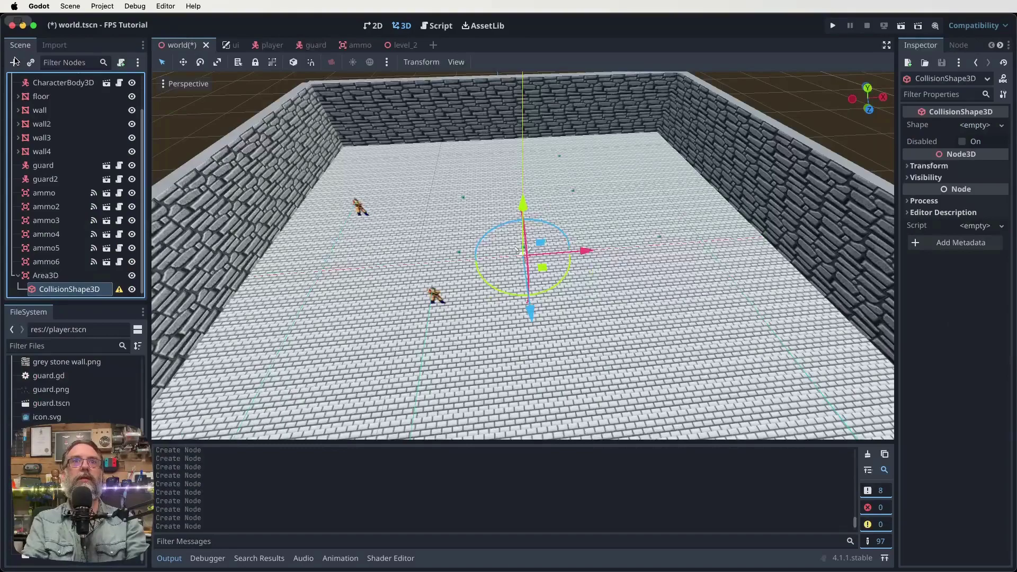
Give the collision shape a new BoxShape3D and a linked scale of 2
left_click(974, 126)
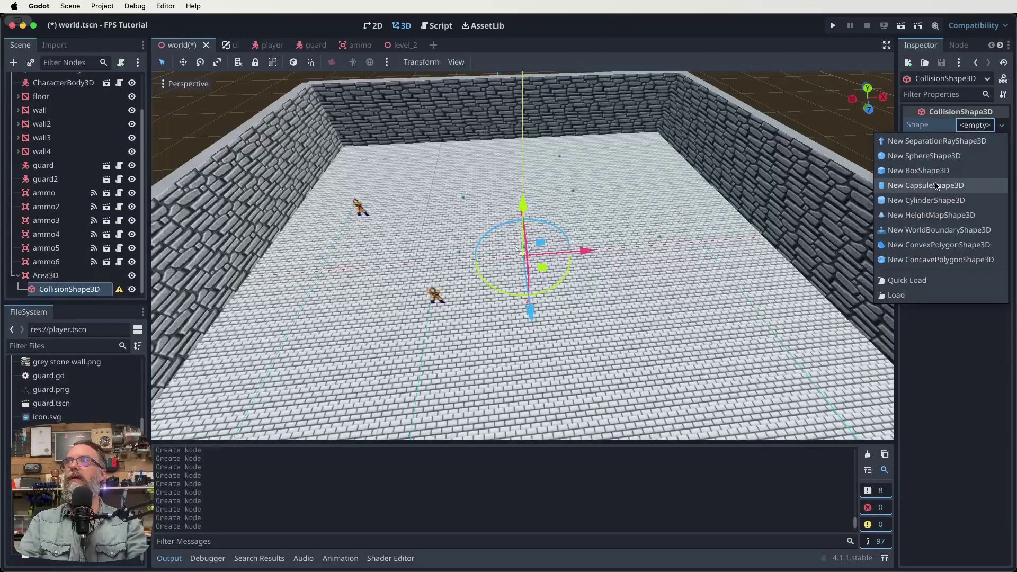
left_click(918, 170)
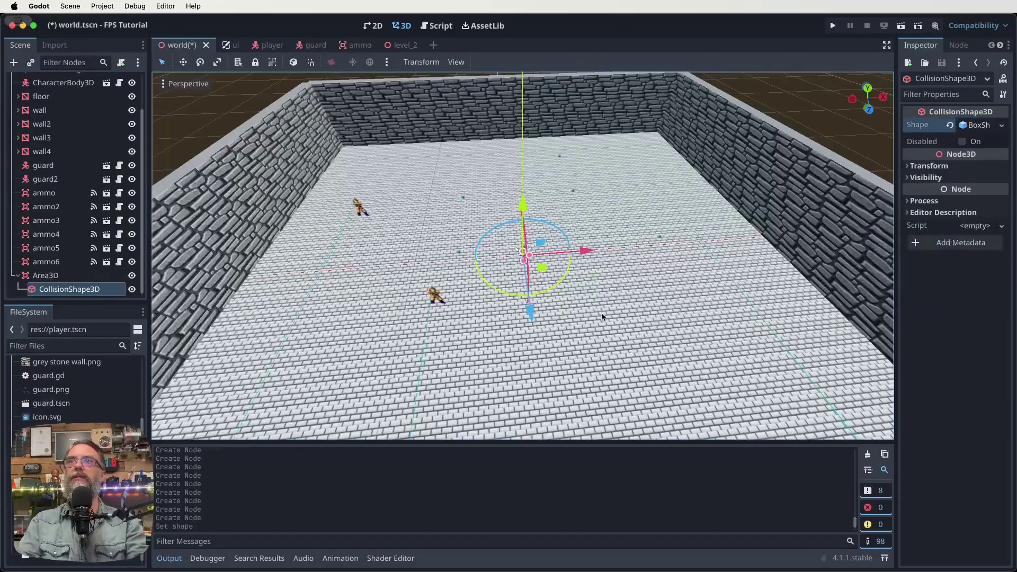
left_click(929, 165)
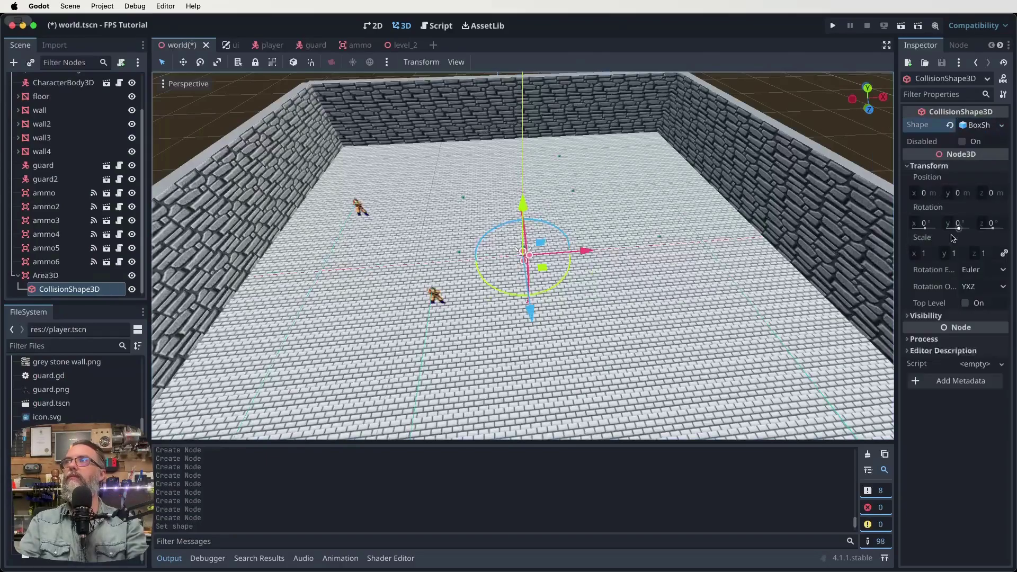
left_click(924, 254)
type("2")
key("Tab")
key("Tab")
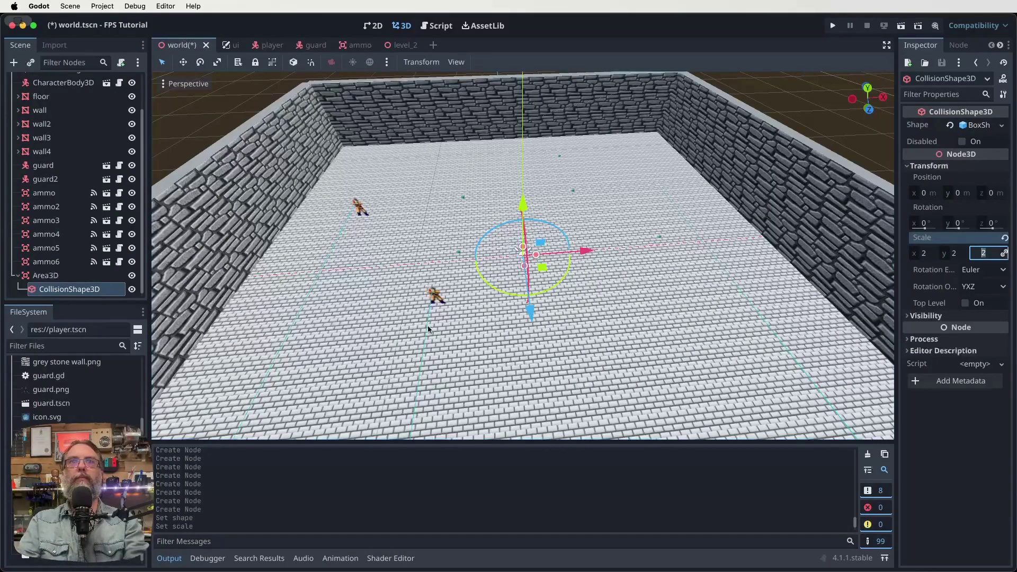
Move the trigger's box shape to x 16.7, z -17 near the back wall
left_click_drag(531, 313, 708, 137)
middle_click_drag(713, 208, 800, 111)
scroll(684, 170, "up", 3)
scroll(781, 155, "down", 3)
left_click_drag(690, 173, 685, 156)
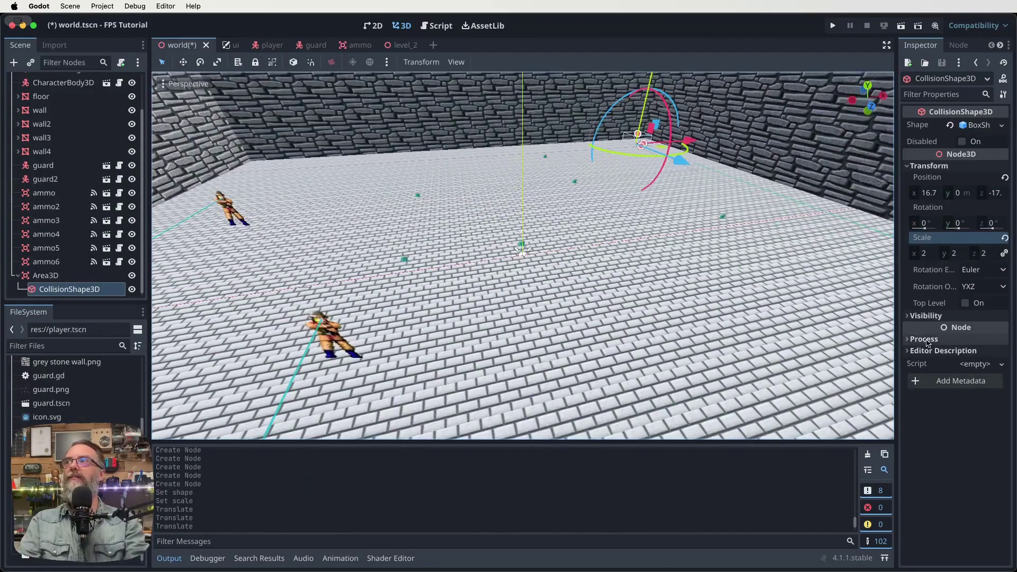
Enlarge the box shape to scale 4 on every axis
left_click(923, 253)
type("4")
key("Tab")
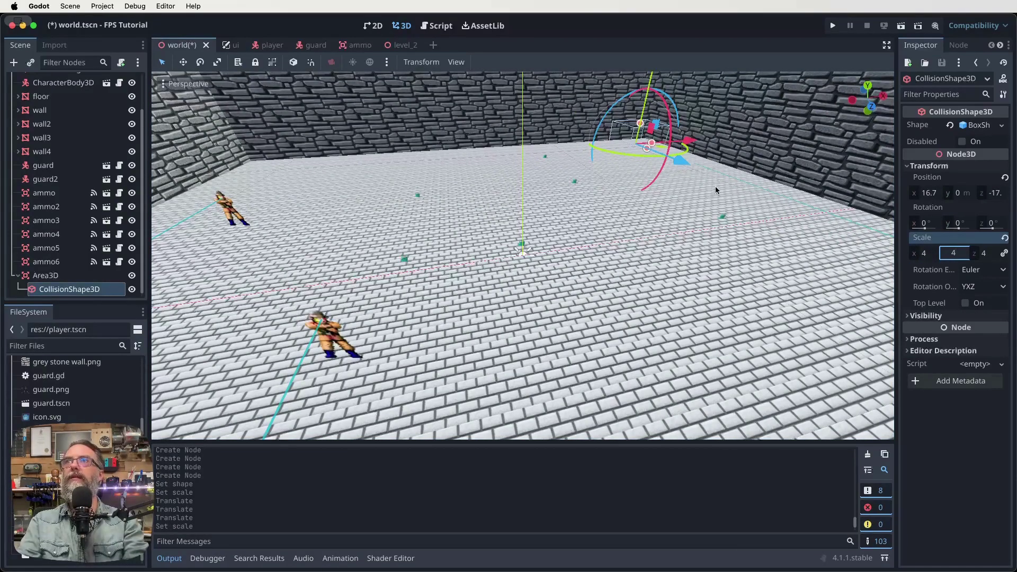
middle_click_drag(715, 191, 631, 113)
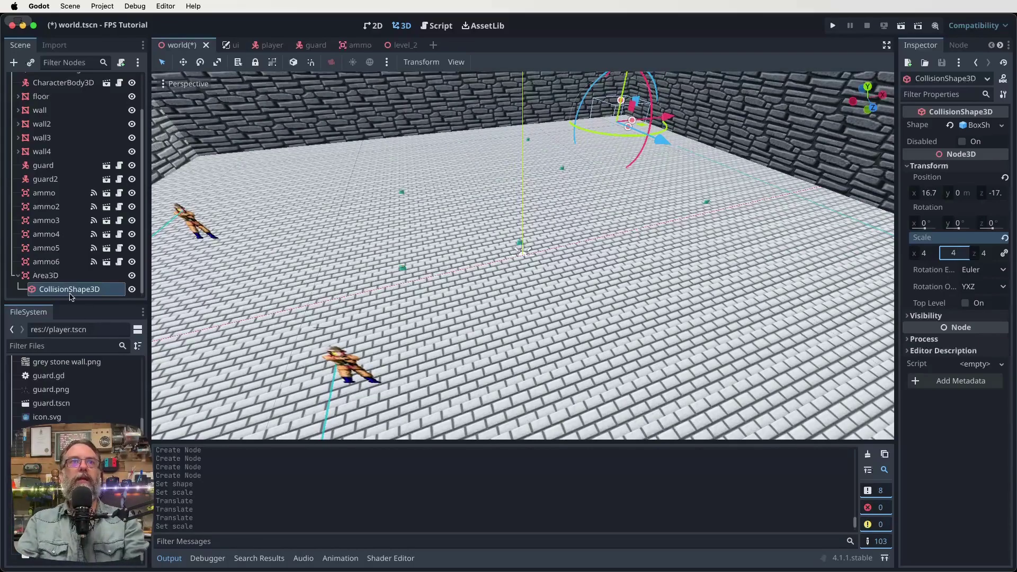
left_click(48, 277)
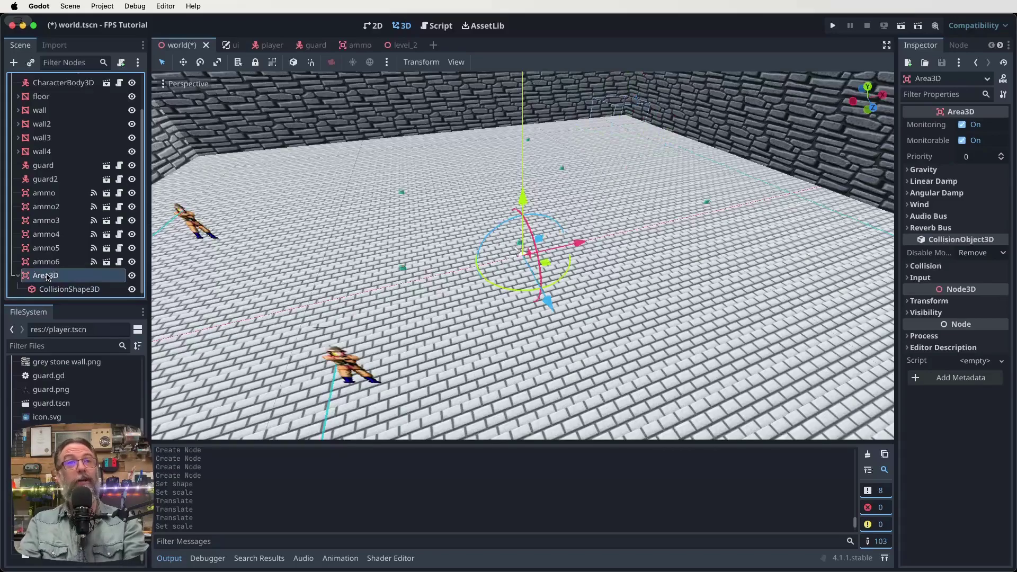
Create a world.gd script from the default Node3D template on the world root node
scroll(80, 267, "up", 3)
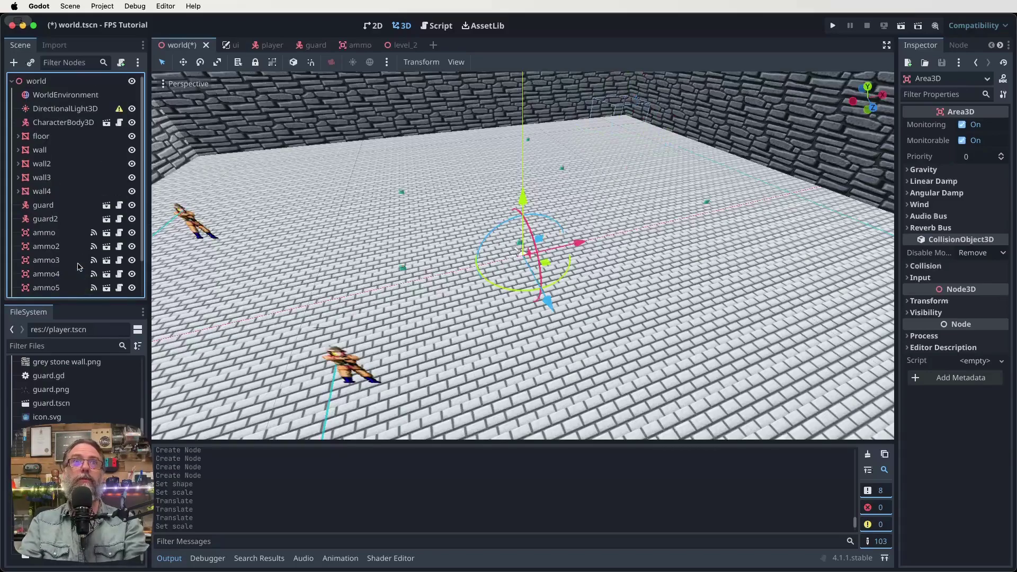
left_click(42, 84)
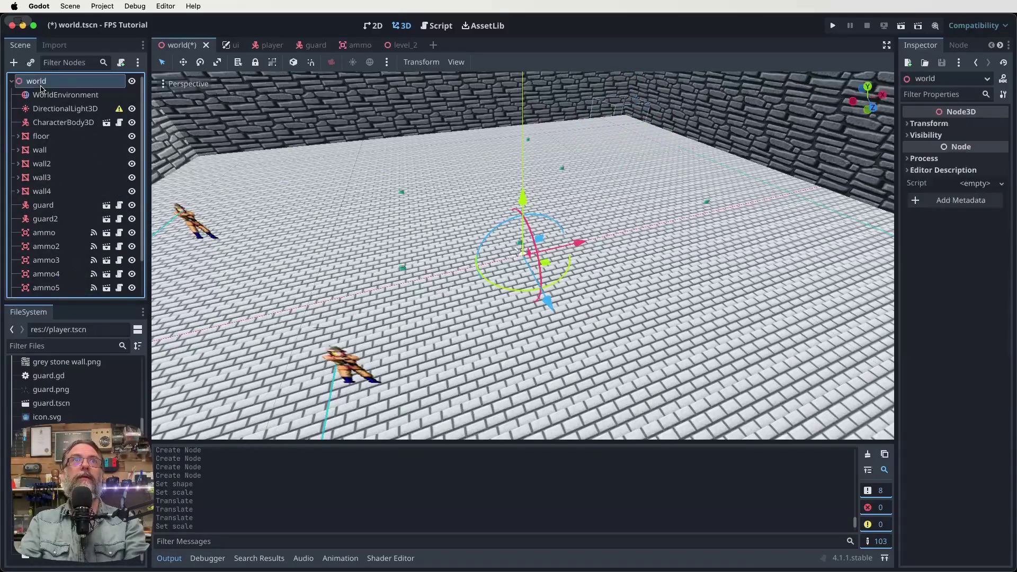
left_click(121, 62)
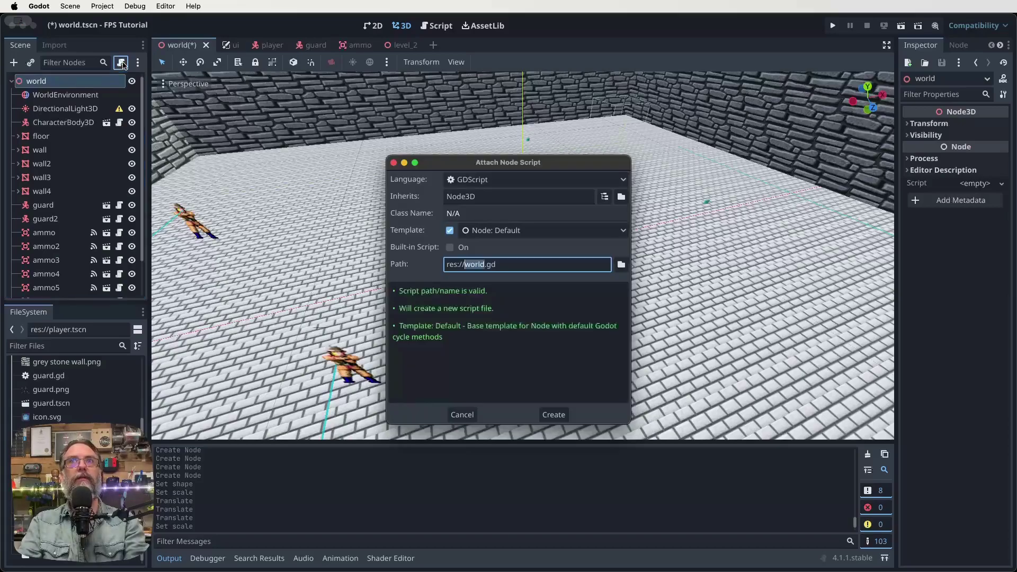
left_click(554, 416)
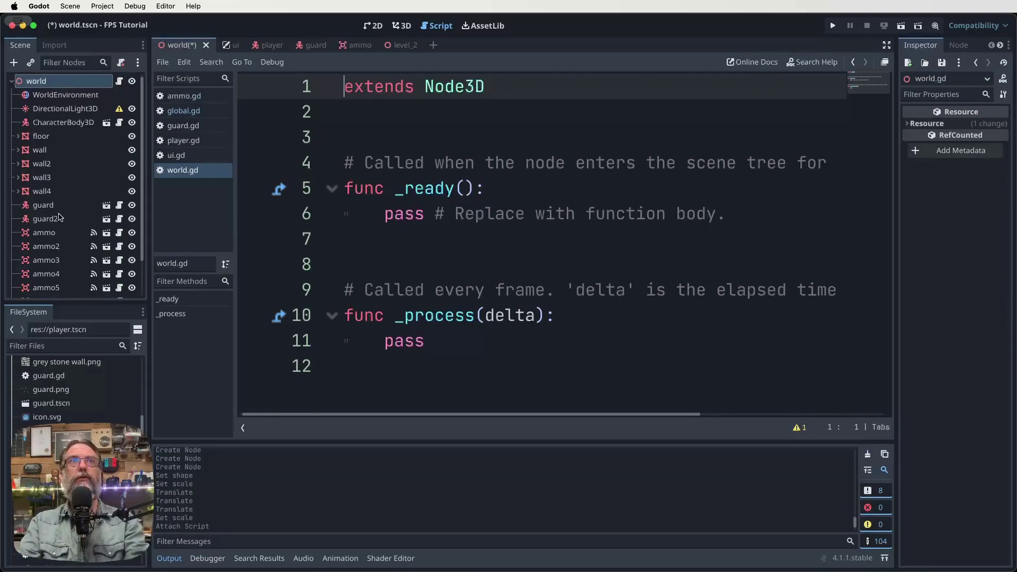
scroll(60, 218, "down", 3)
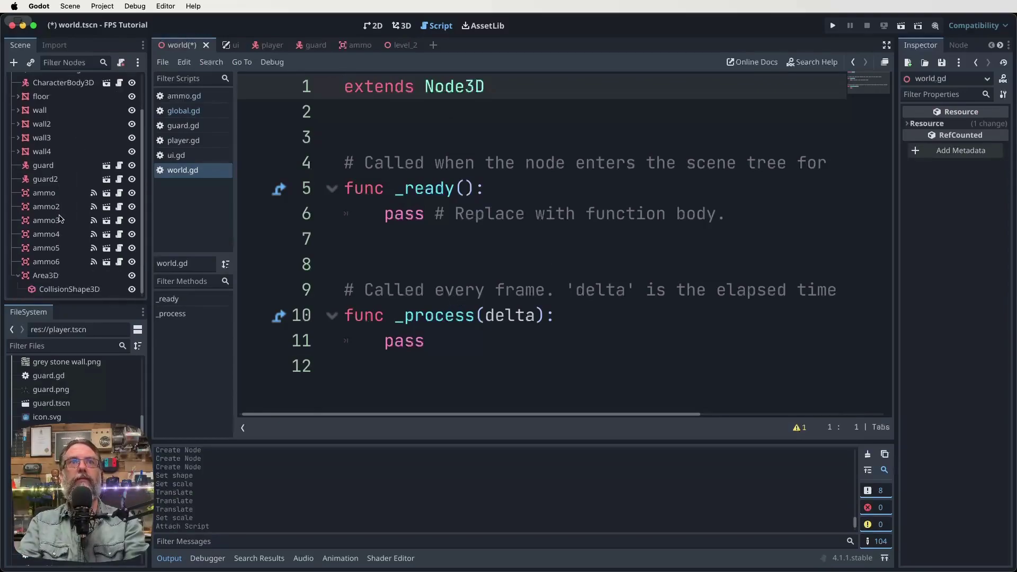
Connect Area3D's body_entered signal to world.gd, creating _on_area_3d_body_entered
left_click(47, 276)
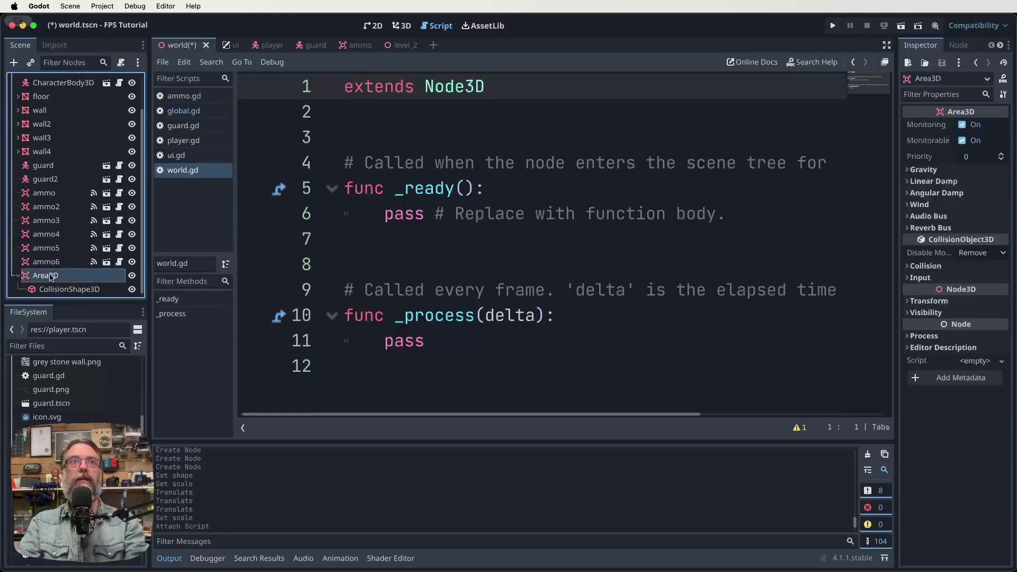
left_click(958, 45)
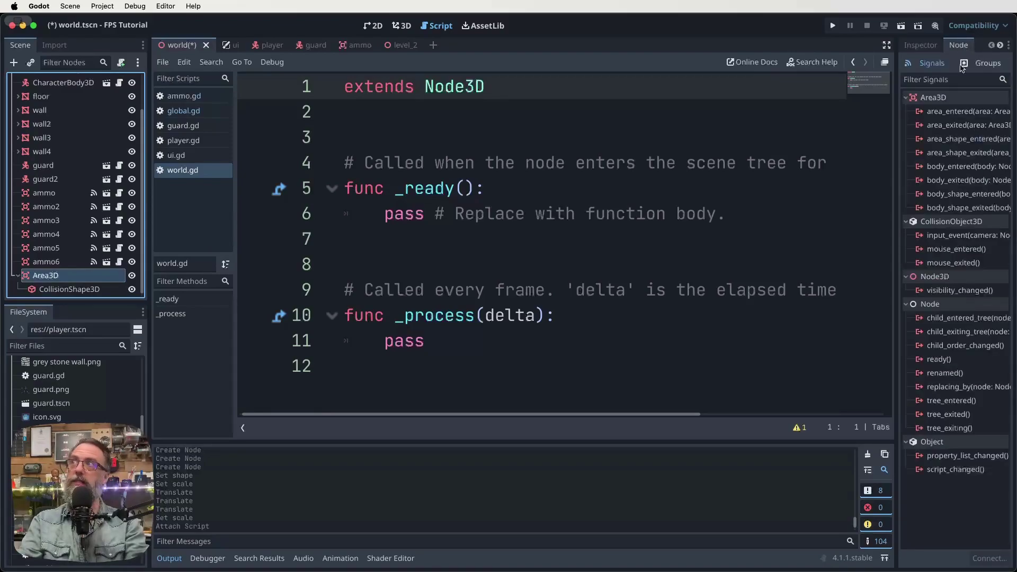
double_click(972, 166)
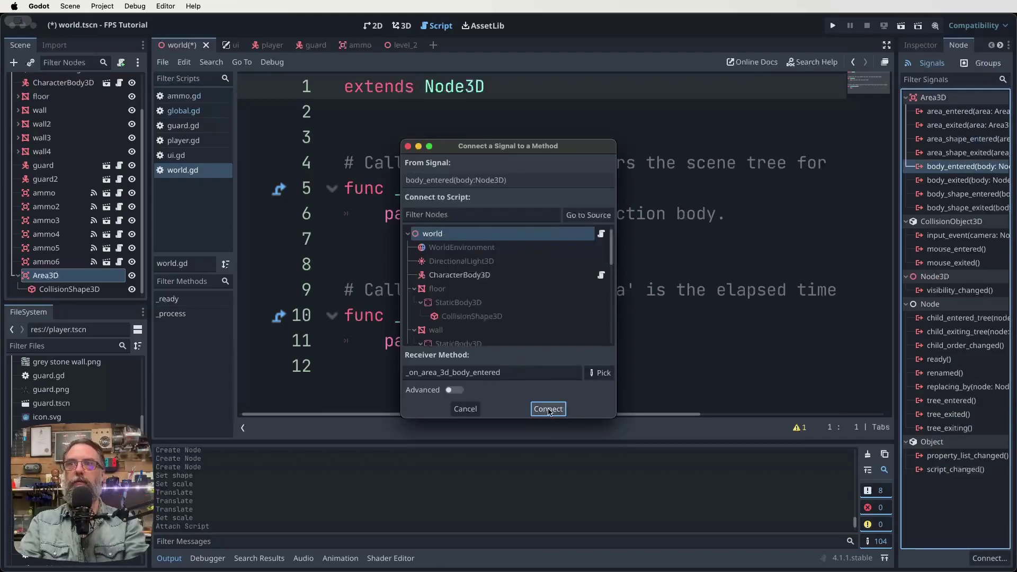
key("Return")
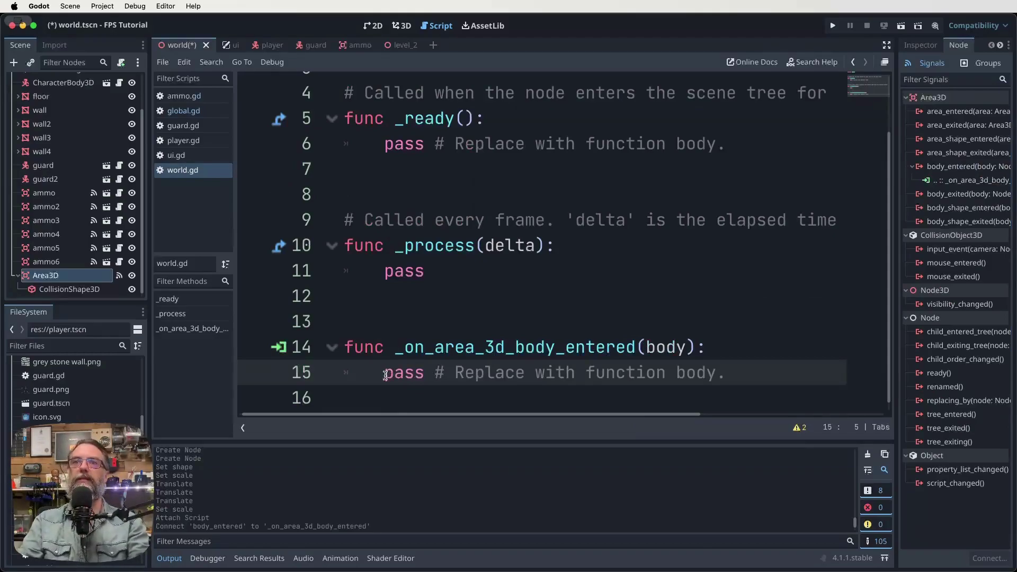
Replace the placeholder pass line with if body.is_in_group("player"):
left_click_drag(385, 375, 731, 370)
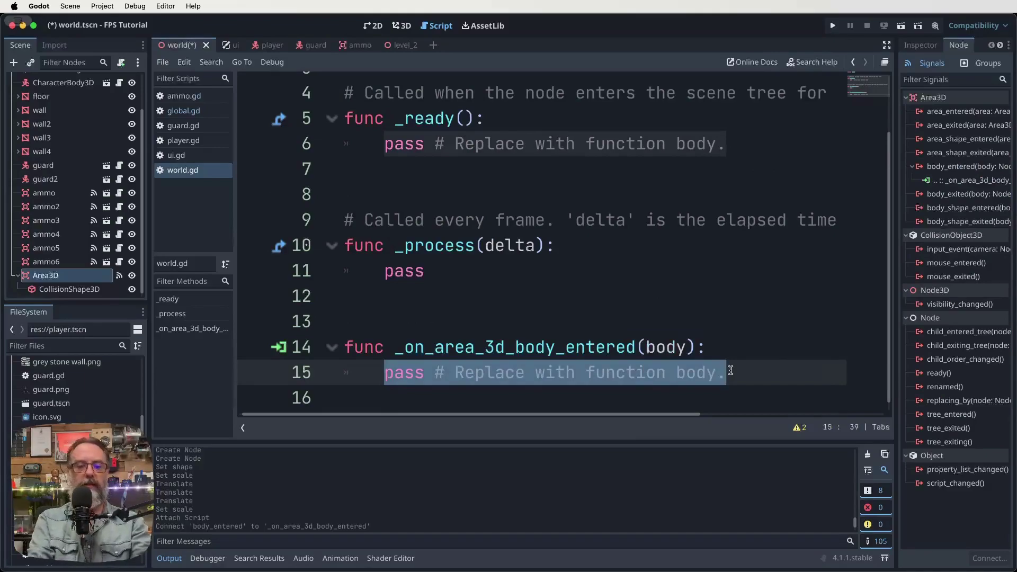
type("if body.")
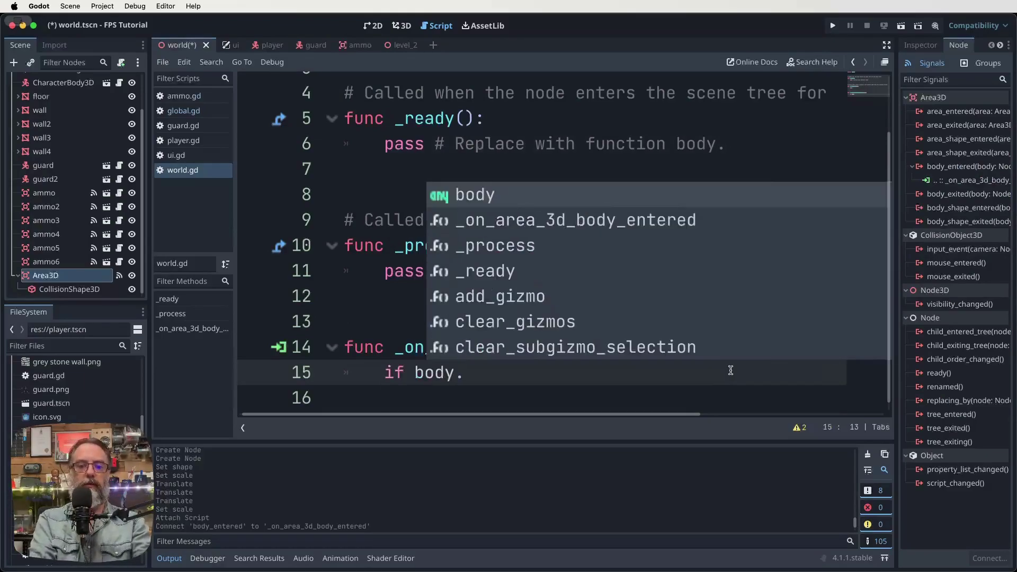
type("is_in")
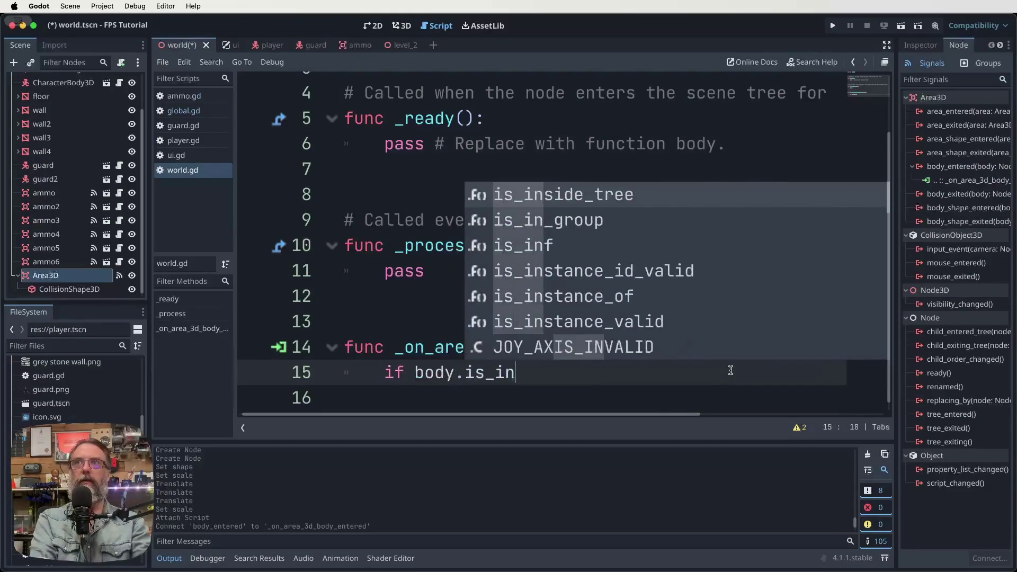
type("_group(")
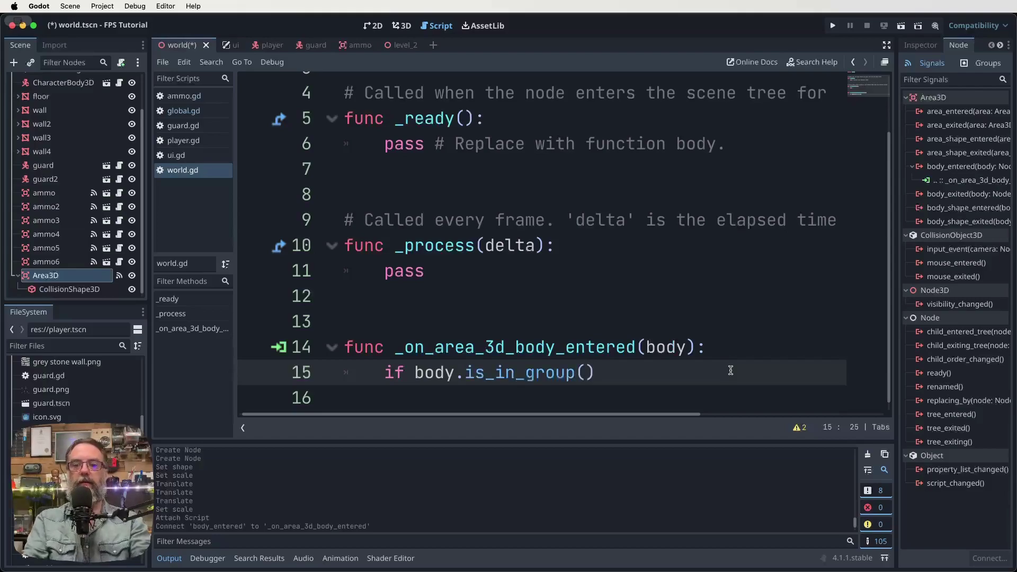
type("\"player\"")
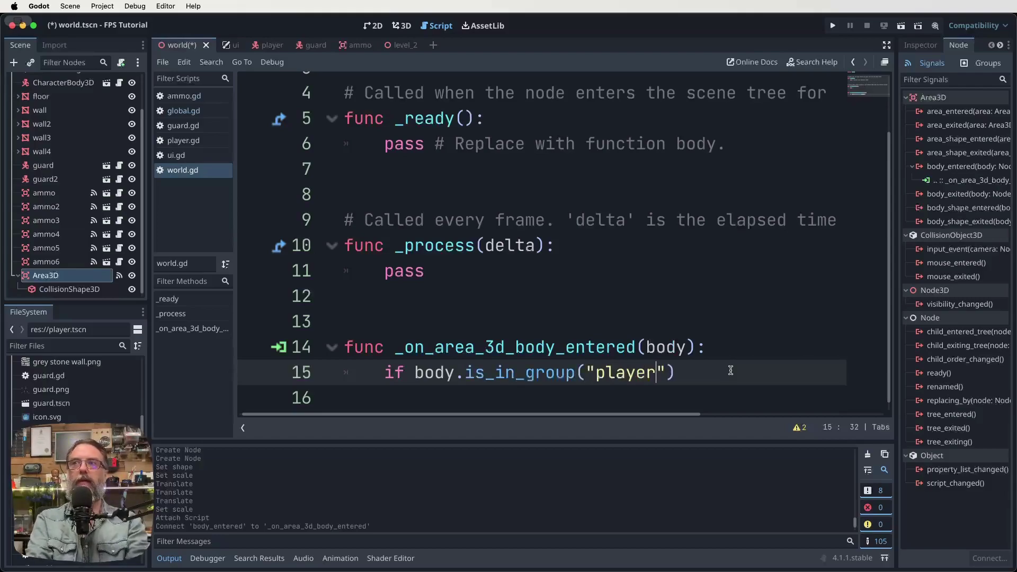
type("):")
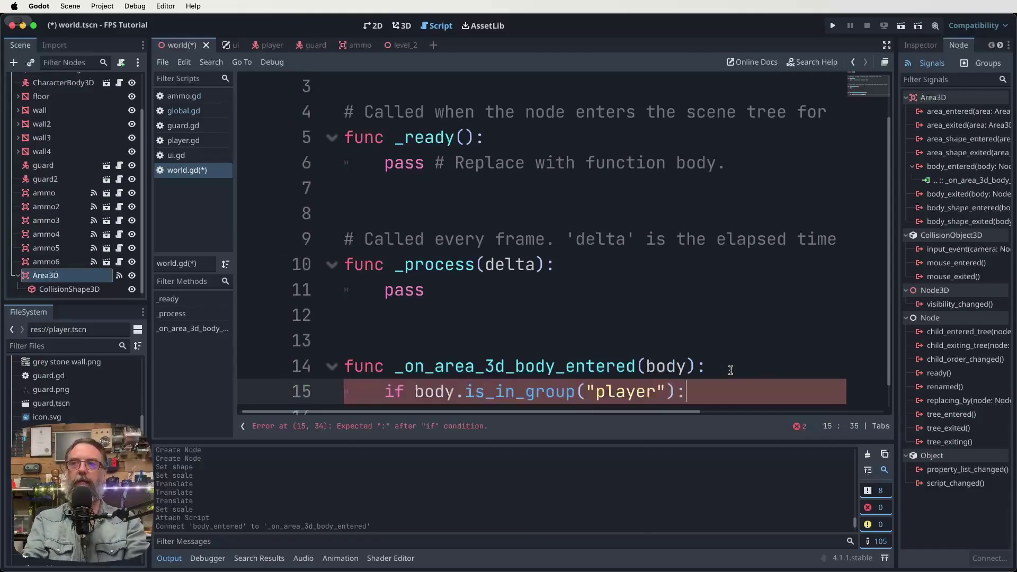
Add an indented get_tree().change_scene call pointing to a res://level2 scene path under the check
key("Return")
type("get")
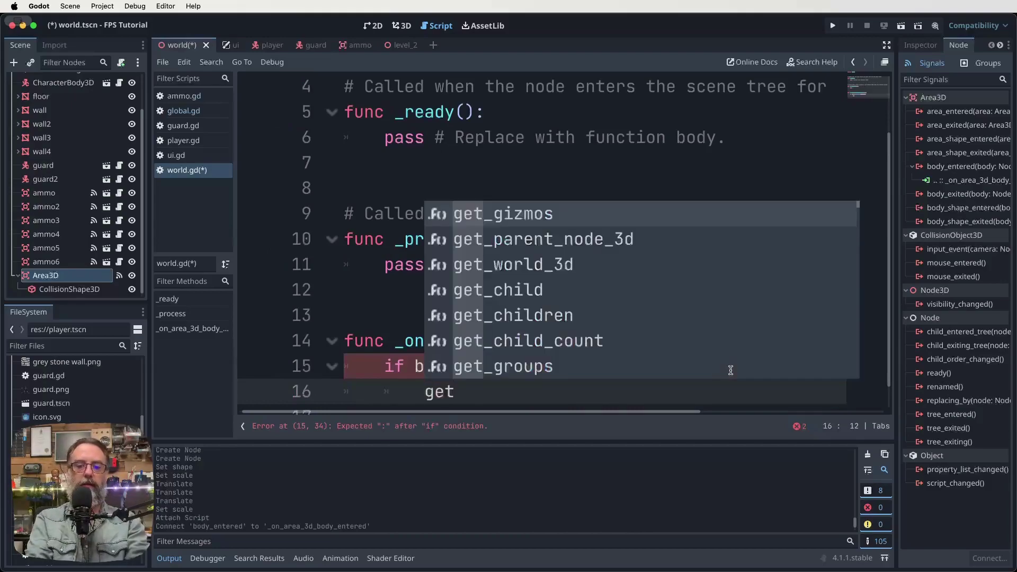
type("_tre")
key("Return")
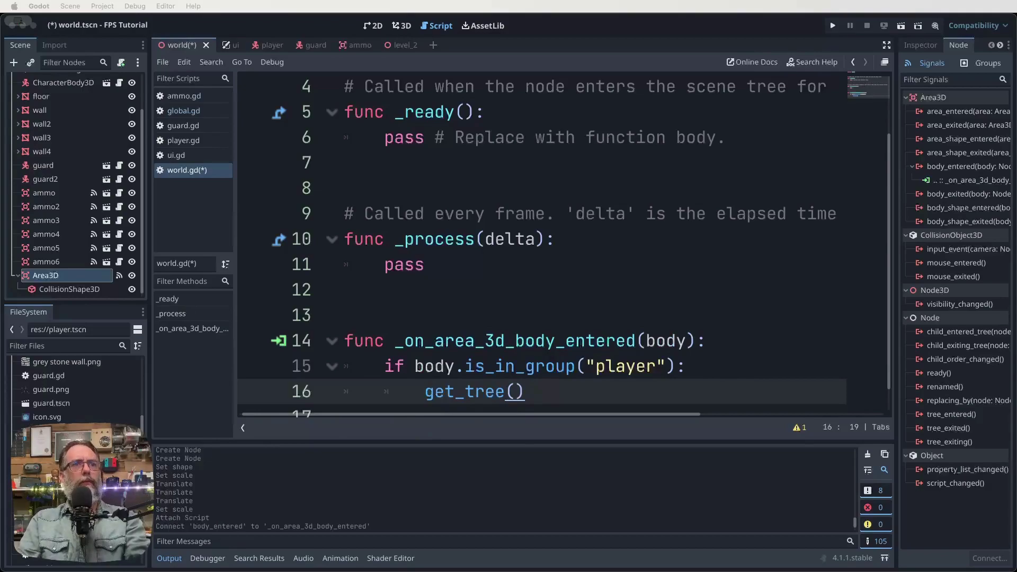
left_click(535, 392)
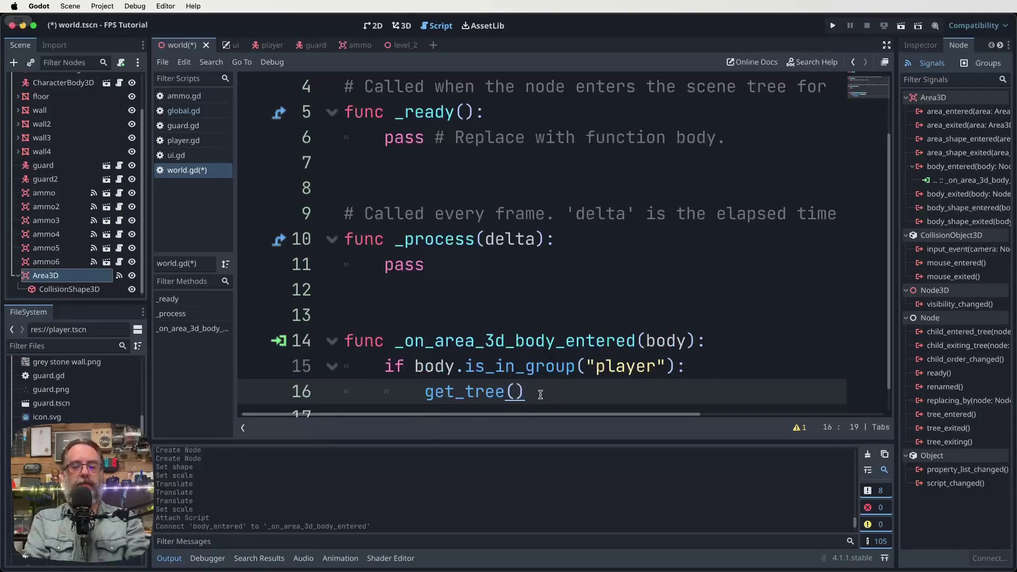
type(".change_")
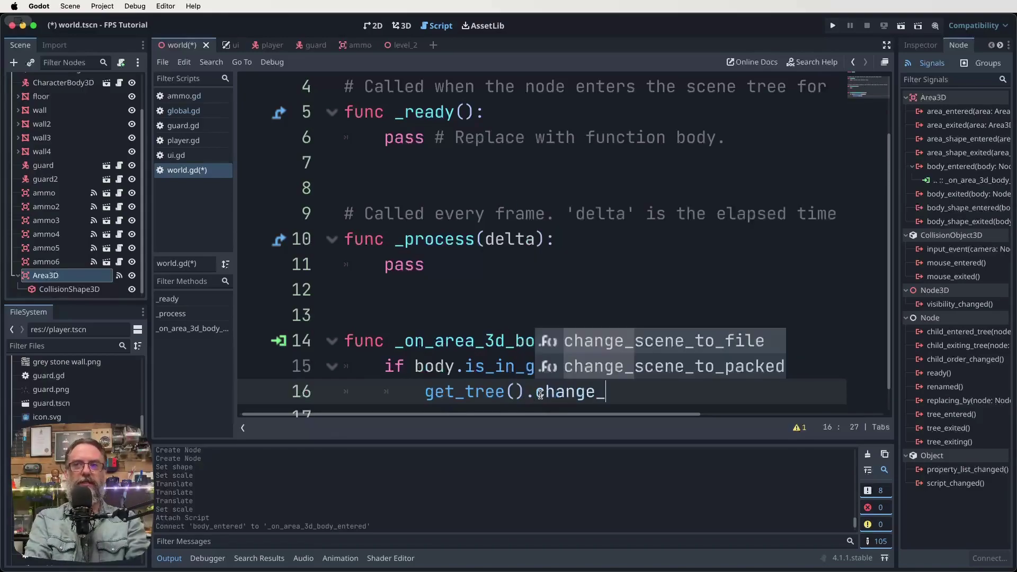
type("scene")
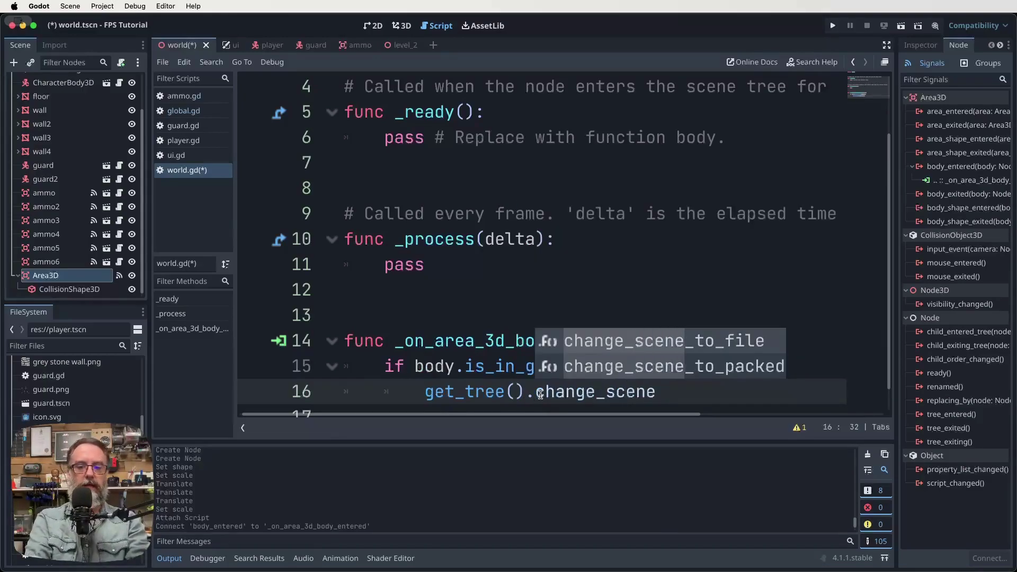
type("(\"")
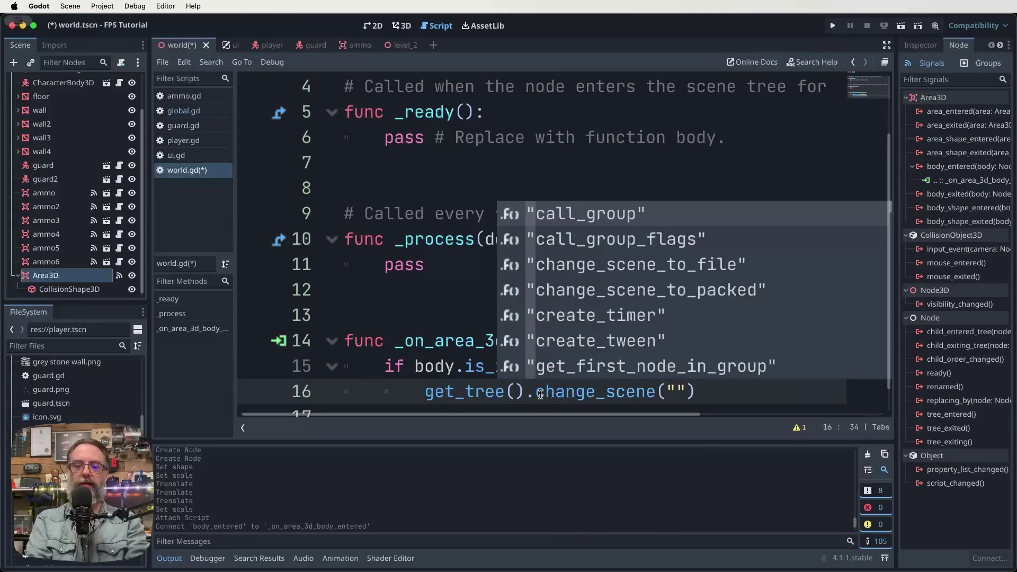
type("res:?")
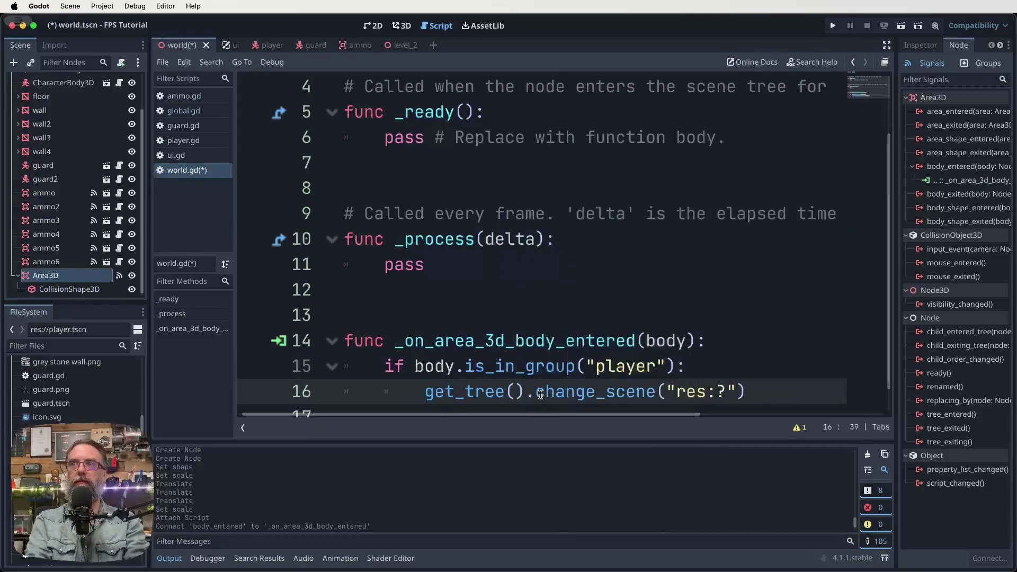
key("BackSpace")
type("/")
type("/")
type("level2.tsc")
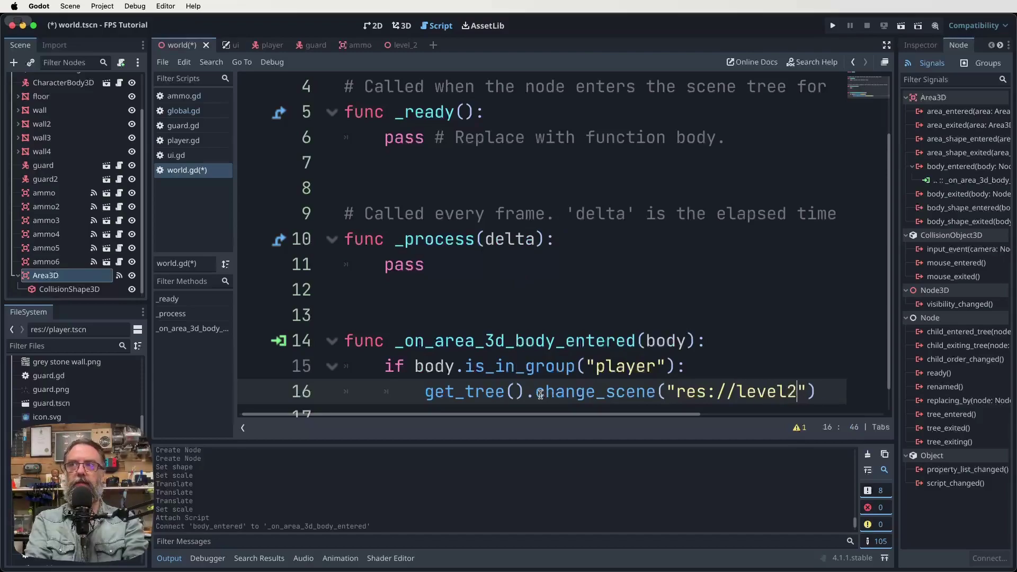
type("h")
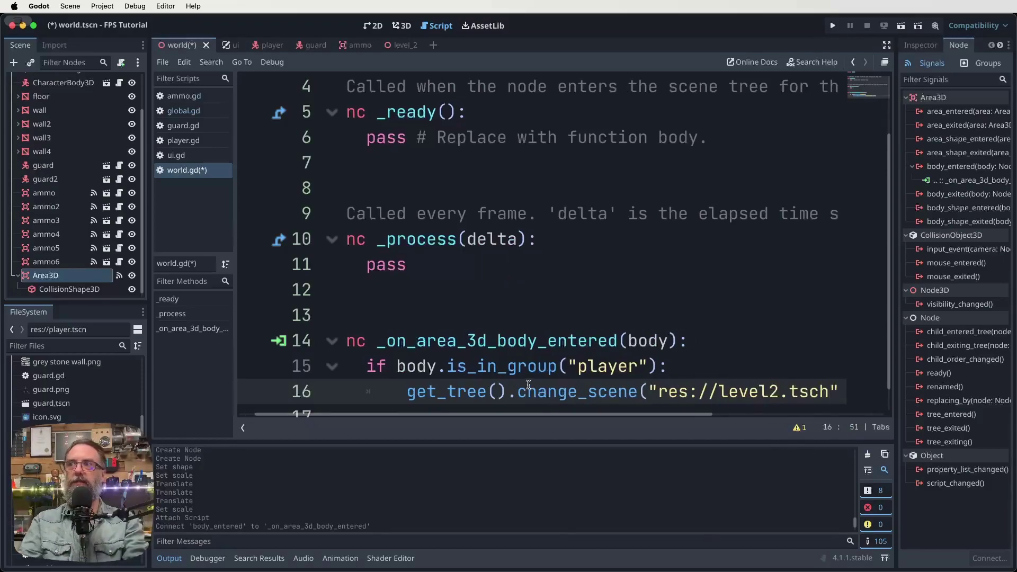
Replace the mistyped path with res://level_2.tscn from the FileSystem dock and fix the quotes
key("BackSpace")
type("n")
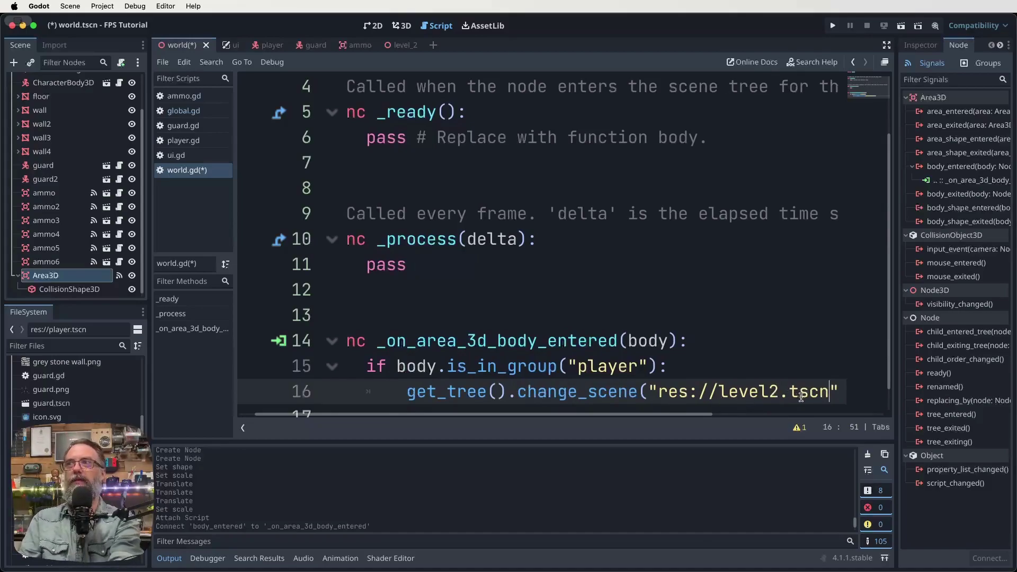
left_click_drag(828, 394, 663, 395)
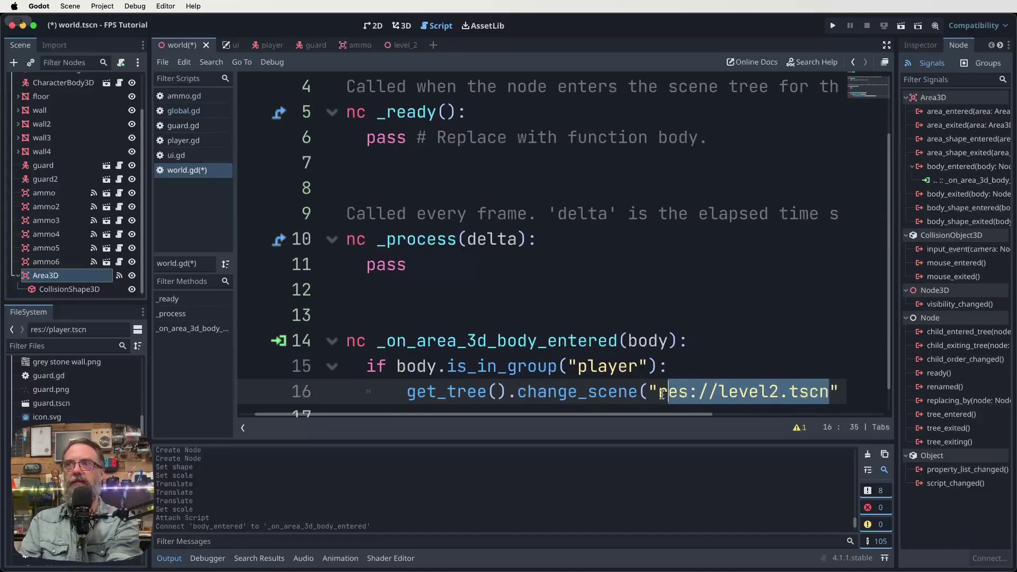
key("BackSpace")
key("BackSpace")
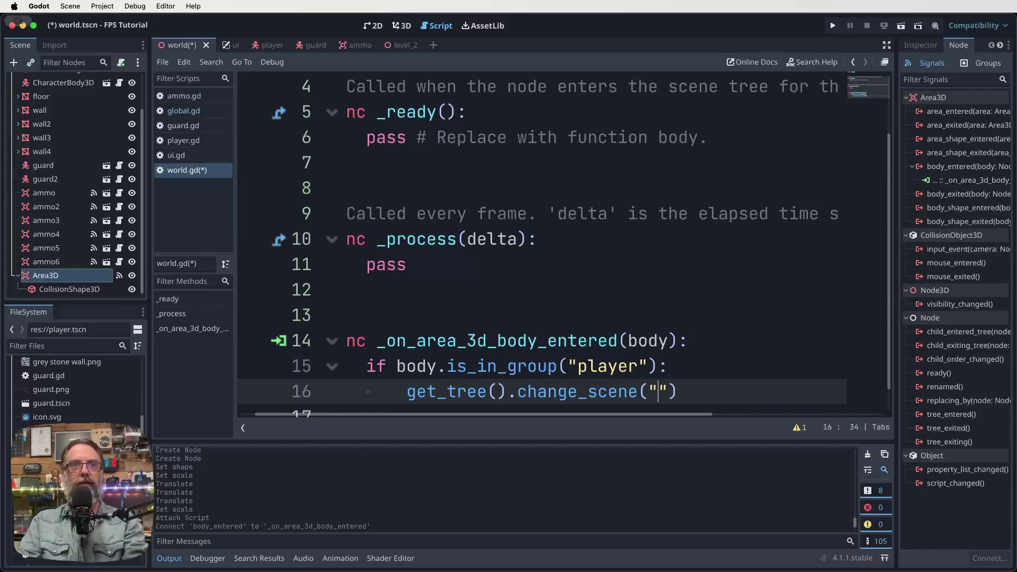
left_click_drag(48, 430, 678, 372)
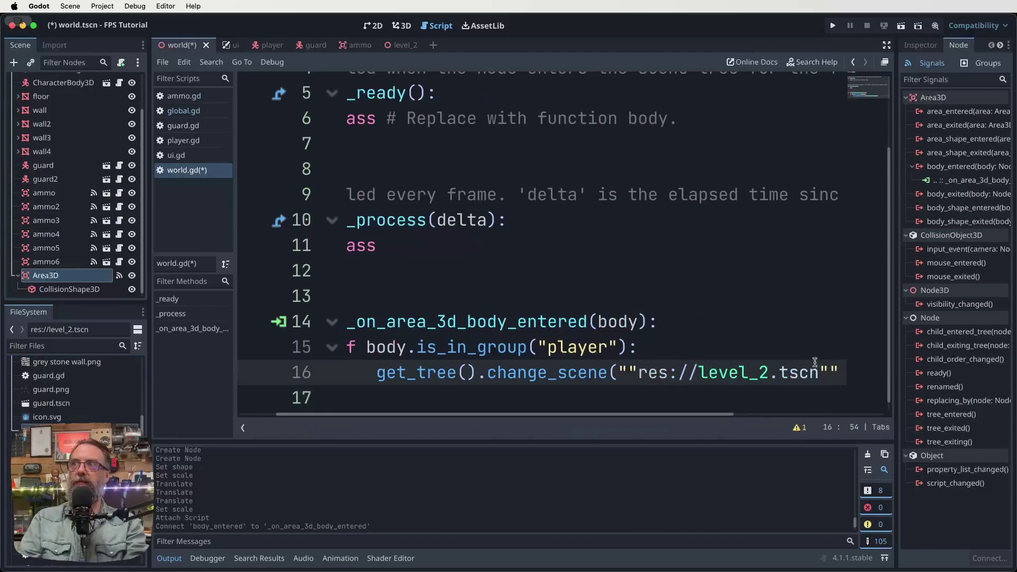
key("BackSpace")
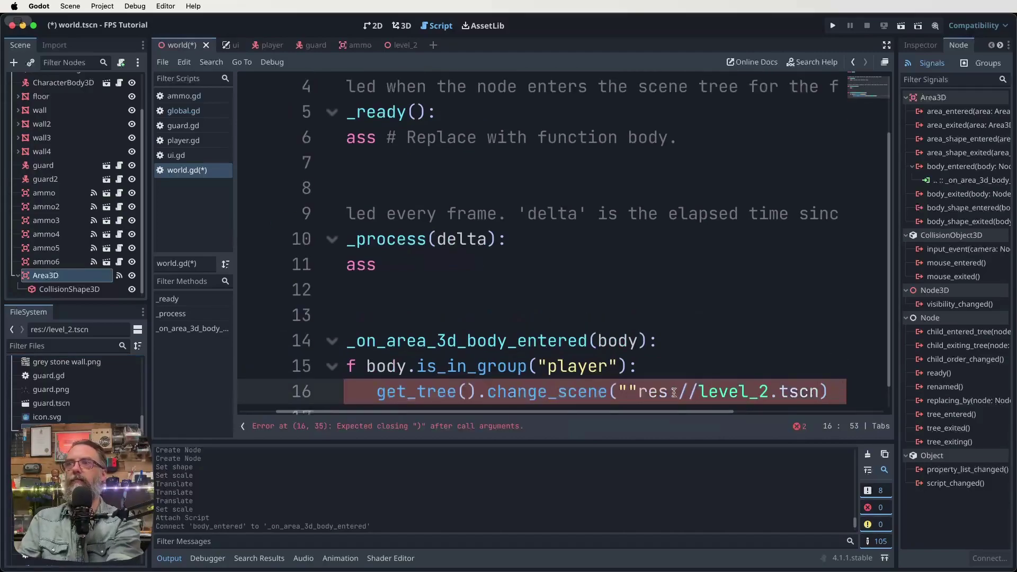
left_click(636, 387)
key("BackSpace")
left_click(810, 392)
type("\"")
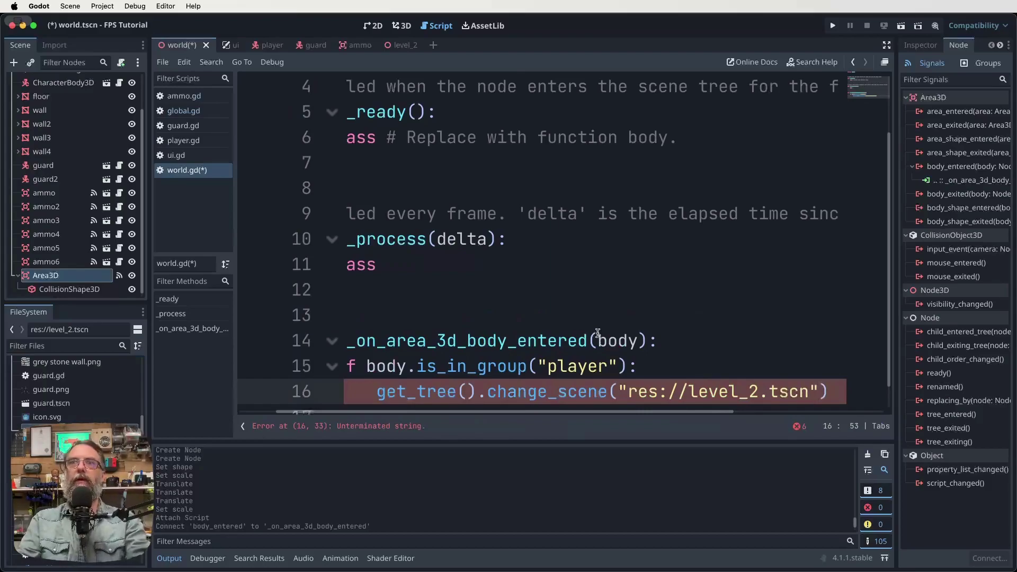
scroll(438, 340, "down", 1)
scroll(438, 340, "left", 2)
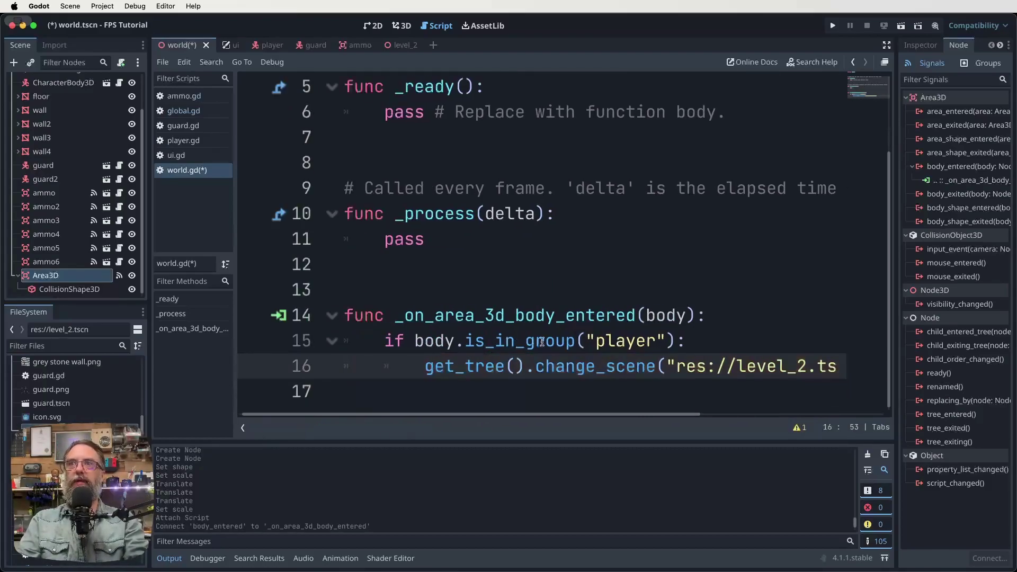
Verify player.gd adds itself to the "player" group, then save world.gd and the world scene
left_click(192, 140)
scroll(403, 209, "left", 2)
scroll(457, 222, "up", 15)
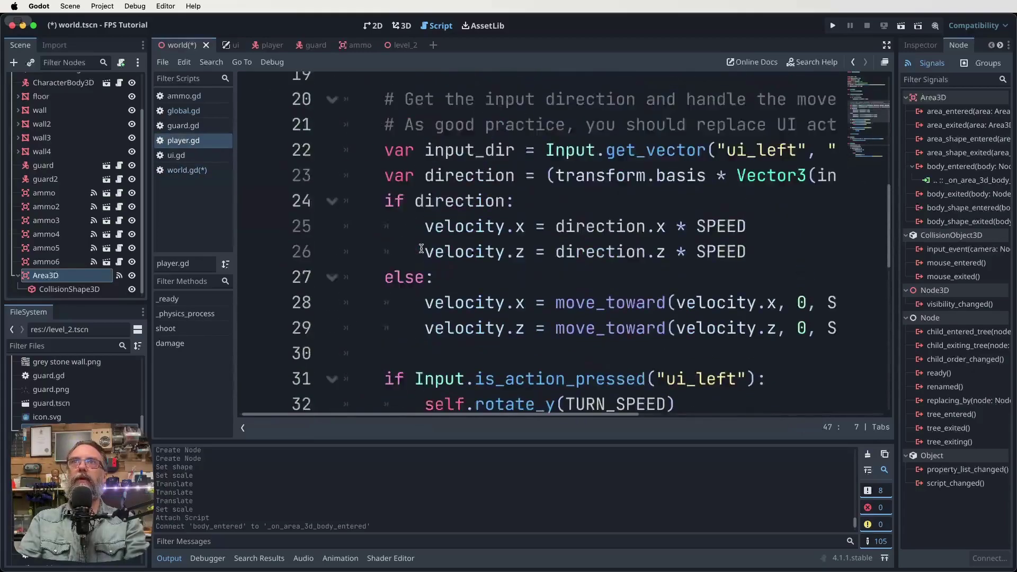
scroll(450, 269, "down", 1)
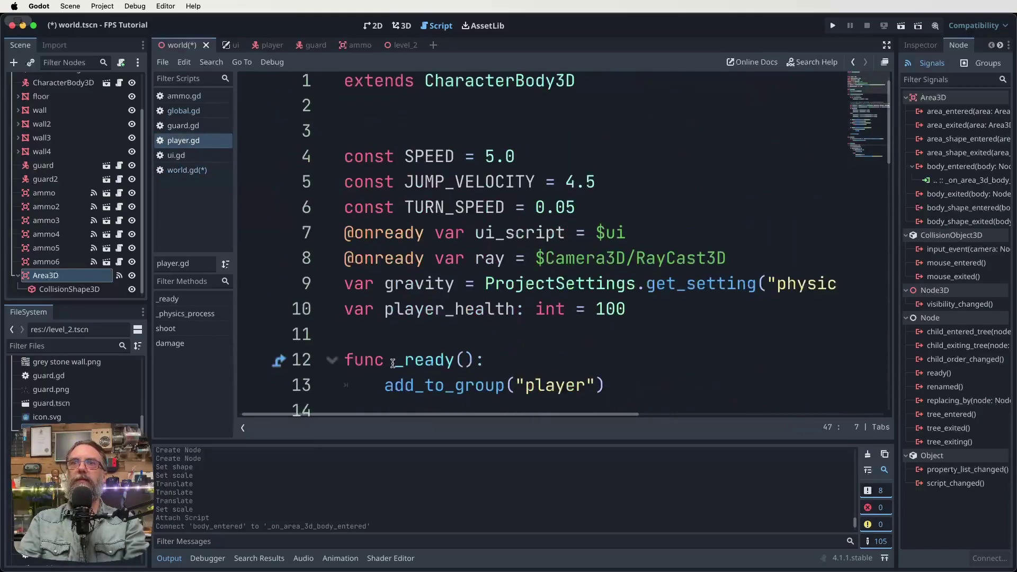
left_click(186, 170)
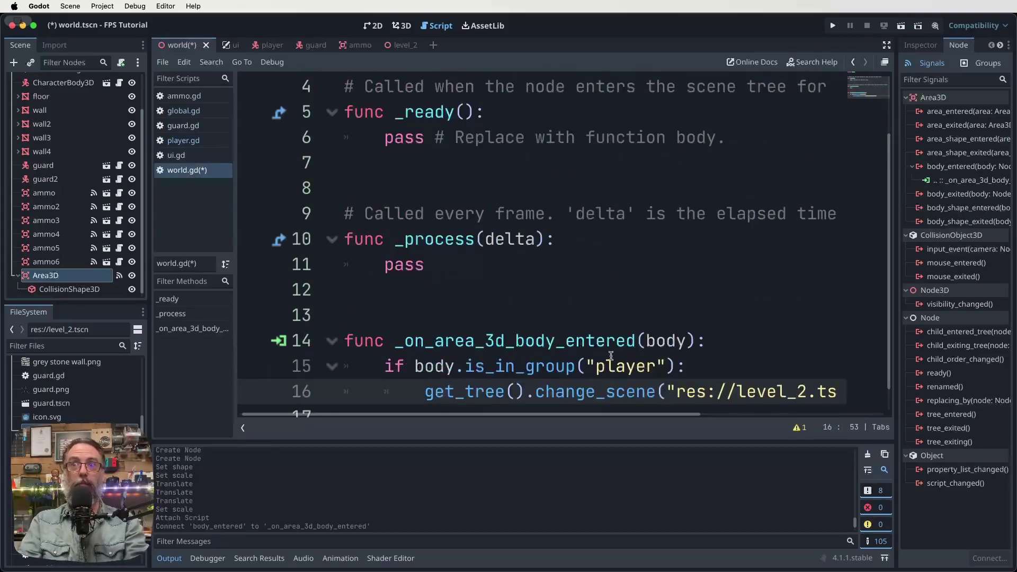
scroll(577, 357, "down", 1)
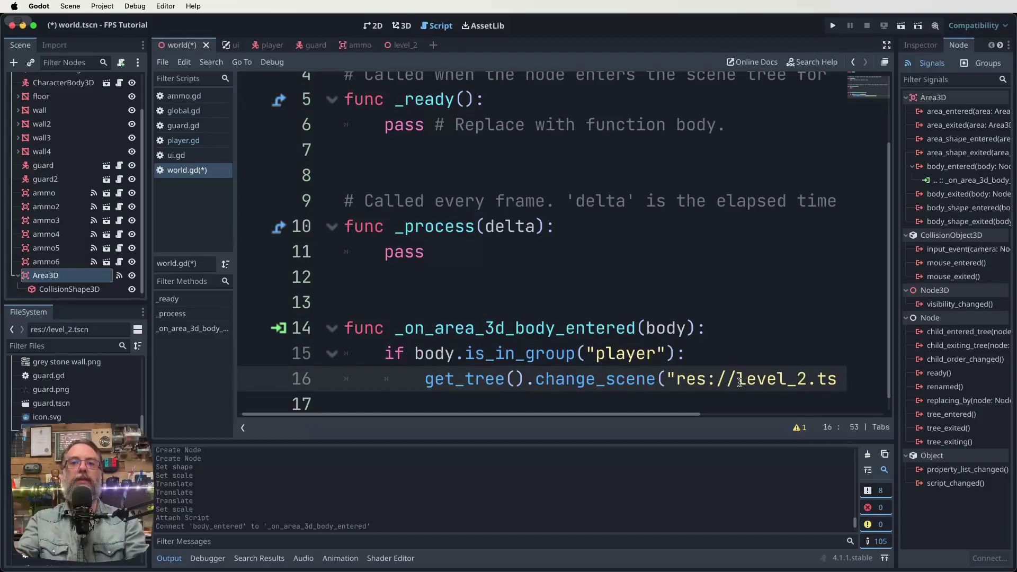
key("super+s")
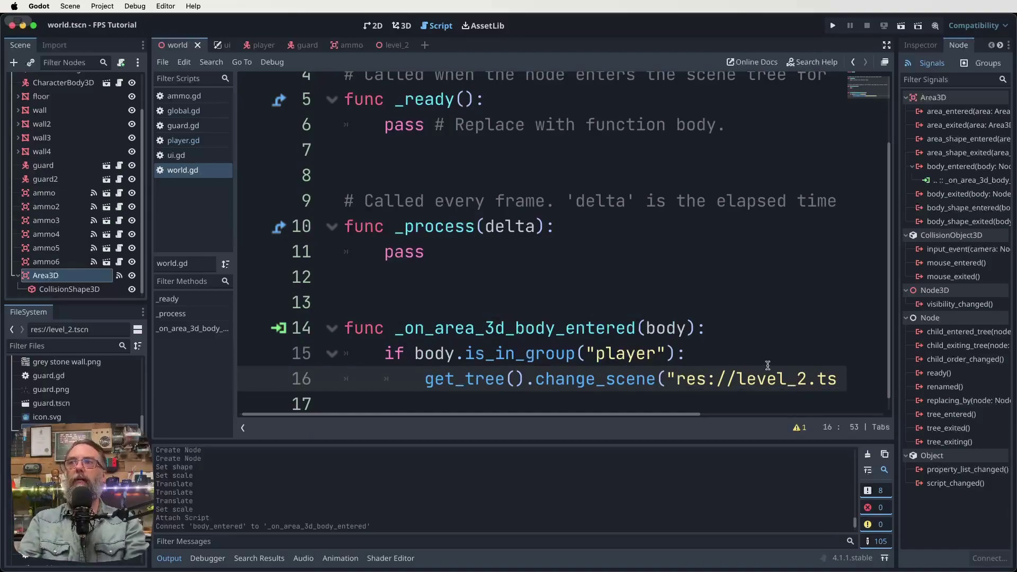
Insert Global.current_level = 2 inside the player-group check and save world.gd
left_click(703, 354)
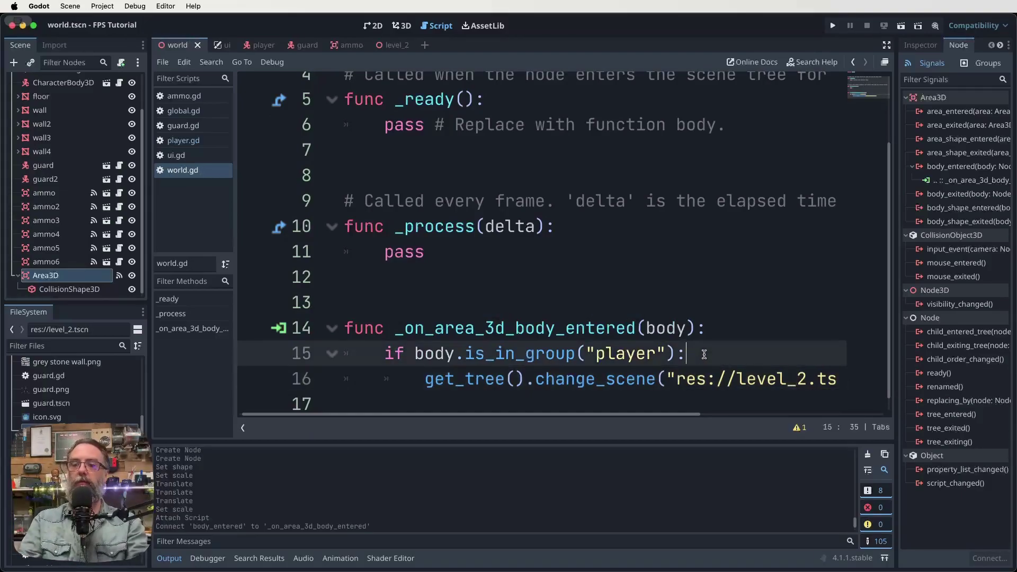
key("Return")
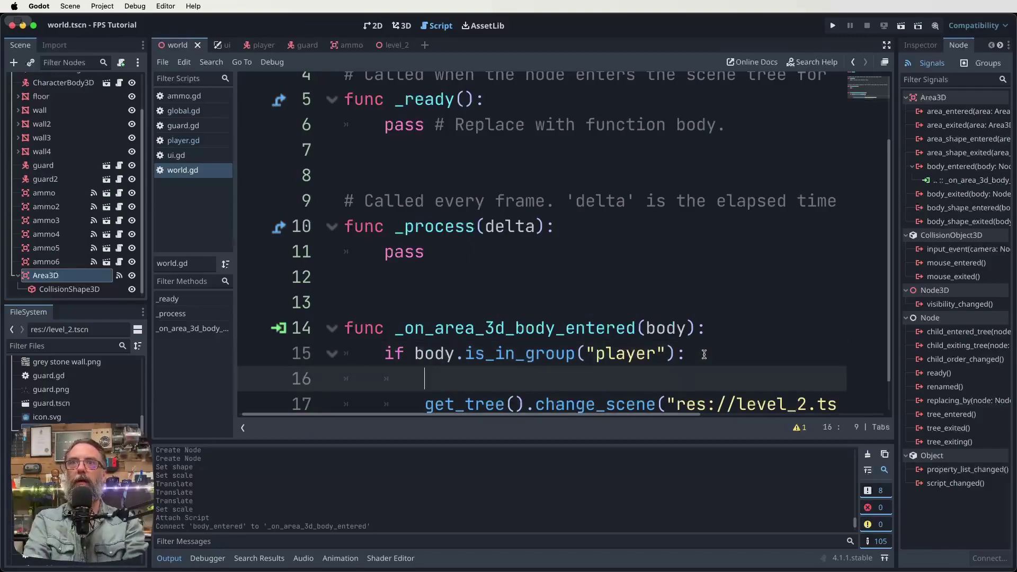
type("Global.")
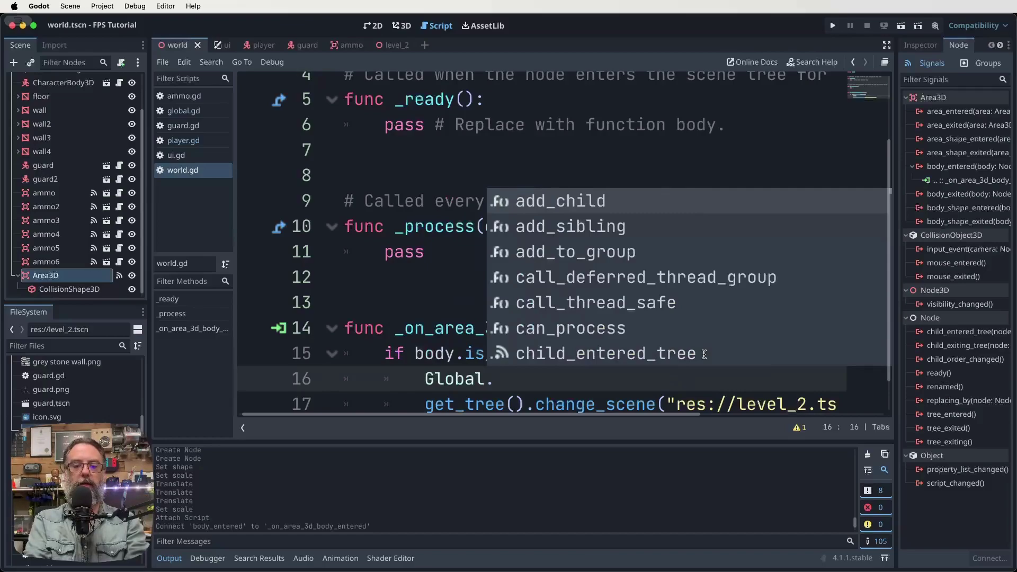
type("current_leb")
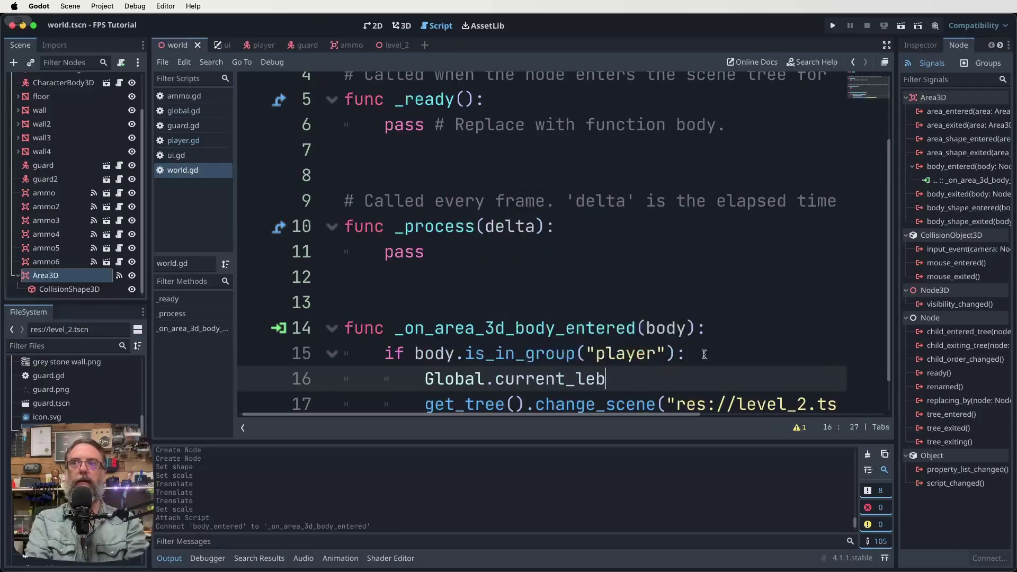
key("BackSpace")
type("vel = ")
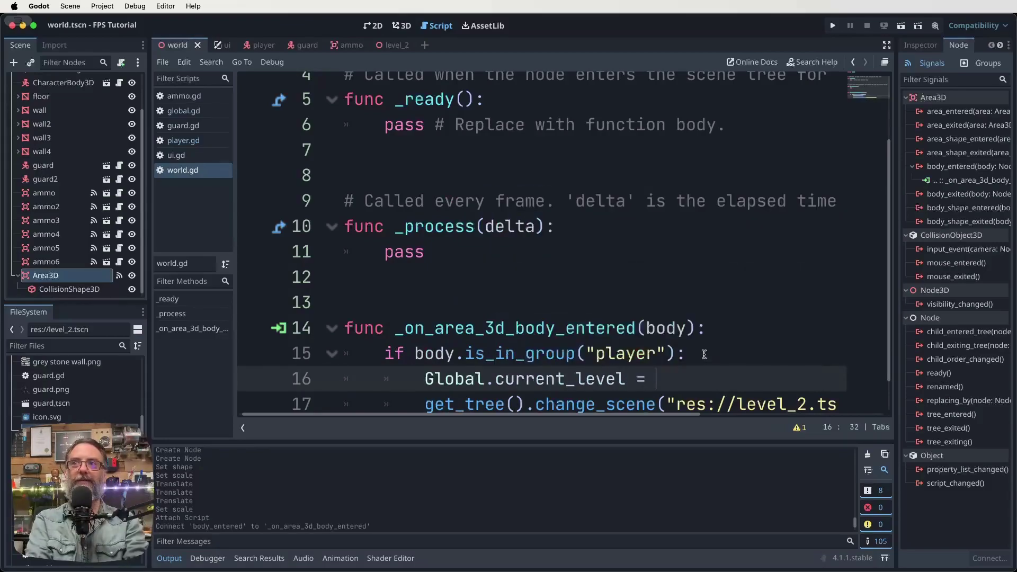
type("2")
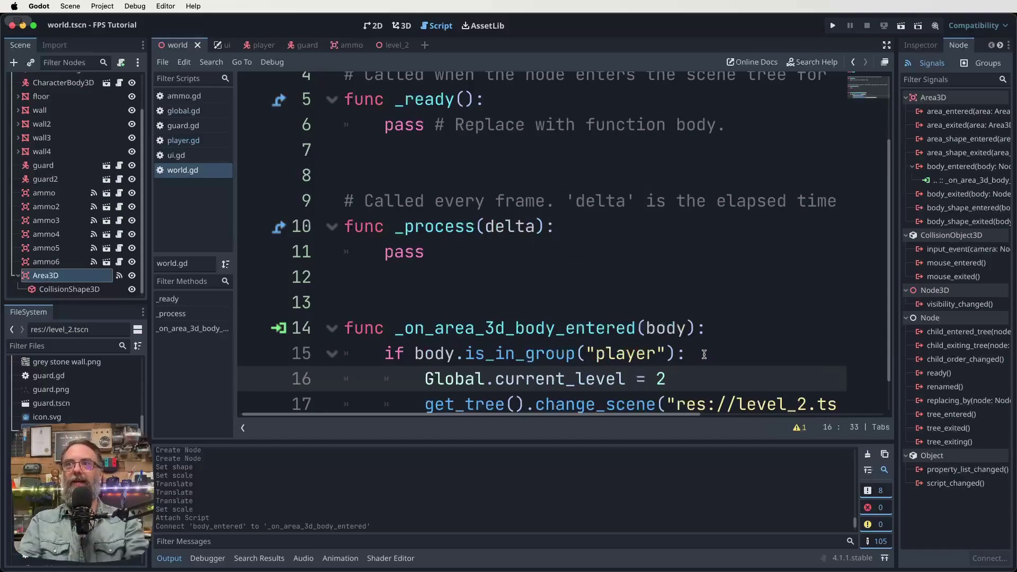
key("super+s")
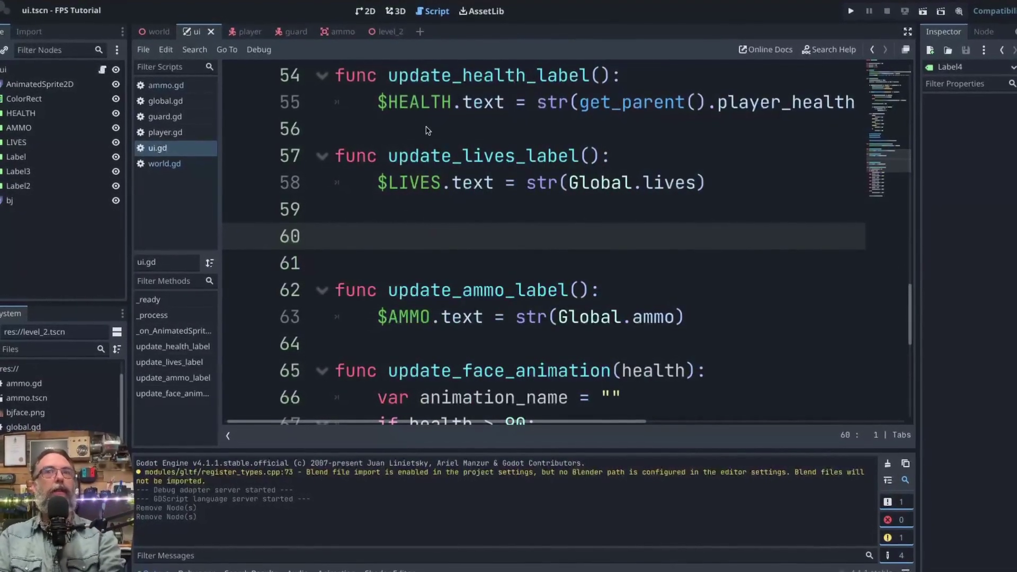
In the ui scene's 2D view, duplicate the LIVES value label and the Label3 title label
scroll(439, 266, "down", 5)
scroll(439, 266, "up", 20)
left_click(374, 24)
scroll(428, 300, "up", 5)
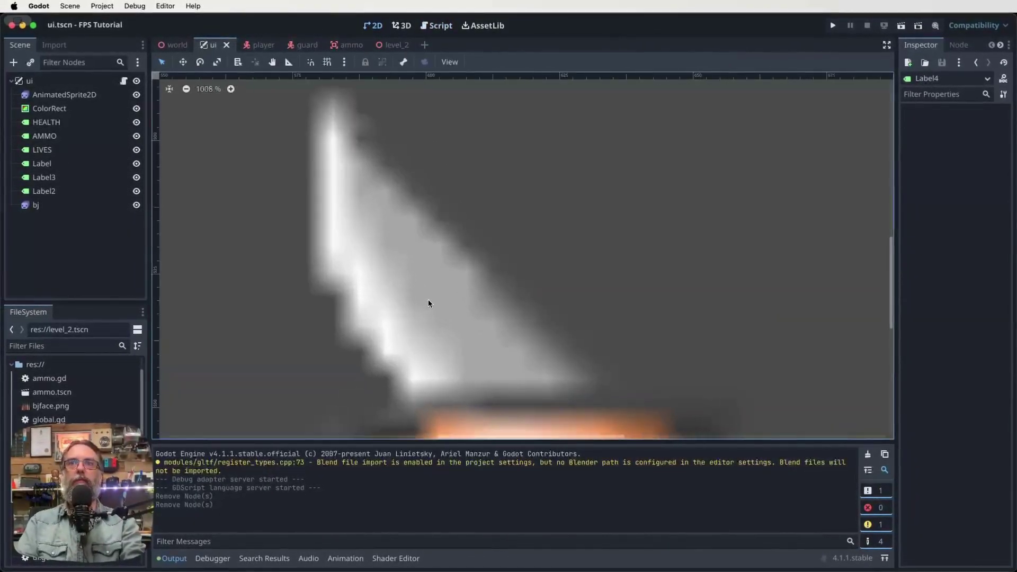
scroll(427, 296, "down", 5)
scroll(427, 297, "down", 5)
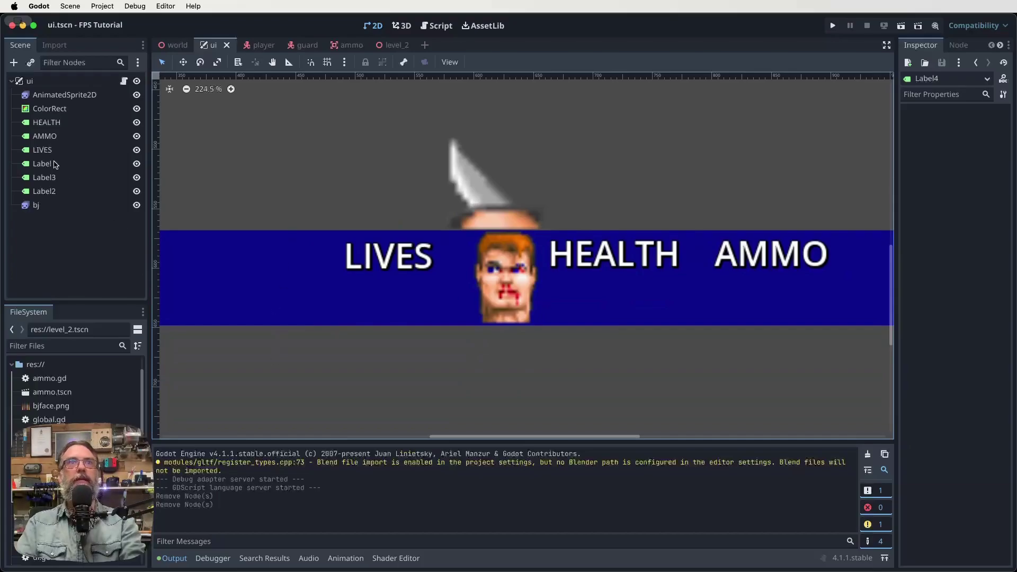
right_click(45, 154)
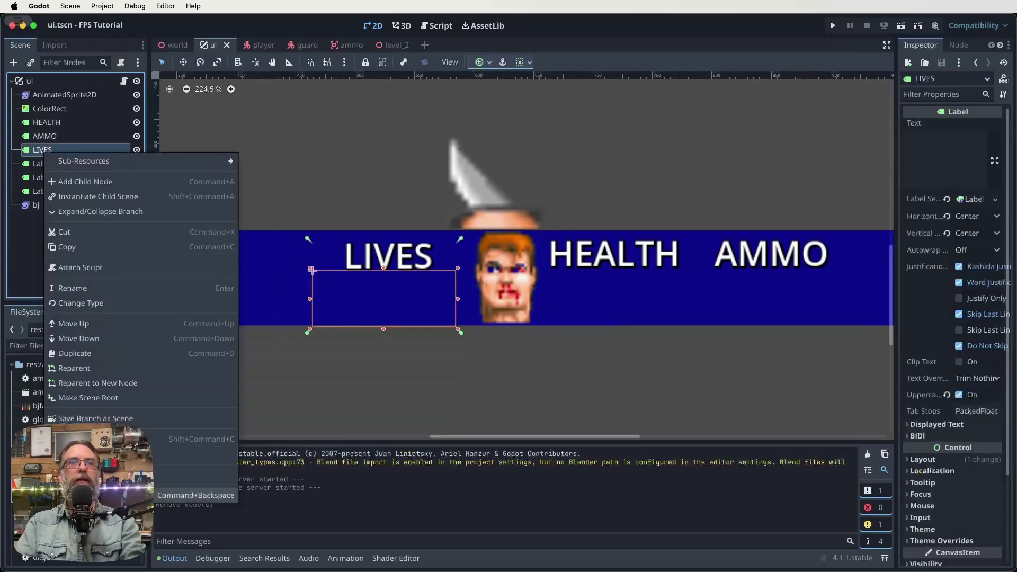
left_click(74, 353)
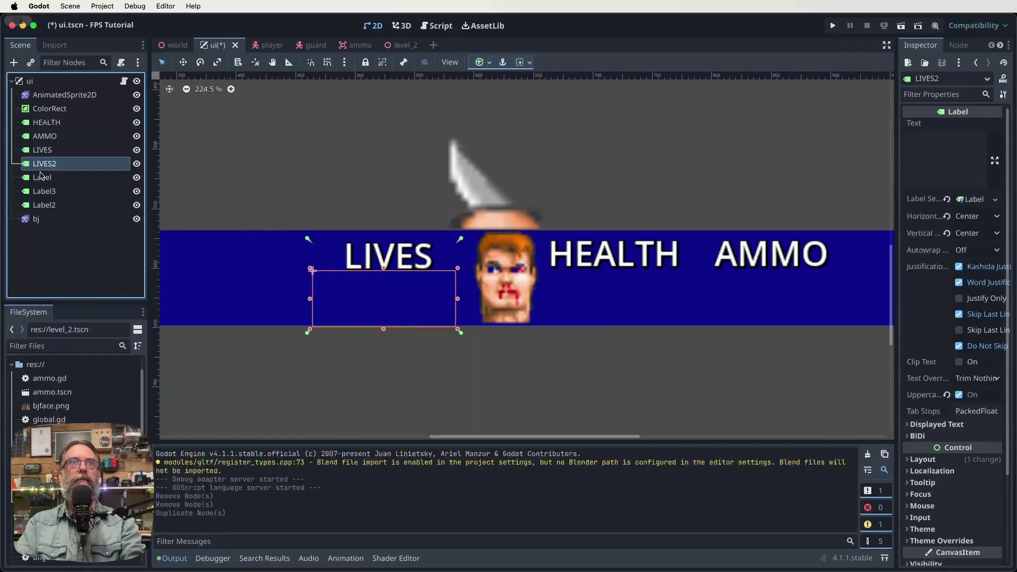
left_click(41, 192)
right_click(42, 194)
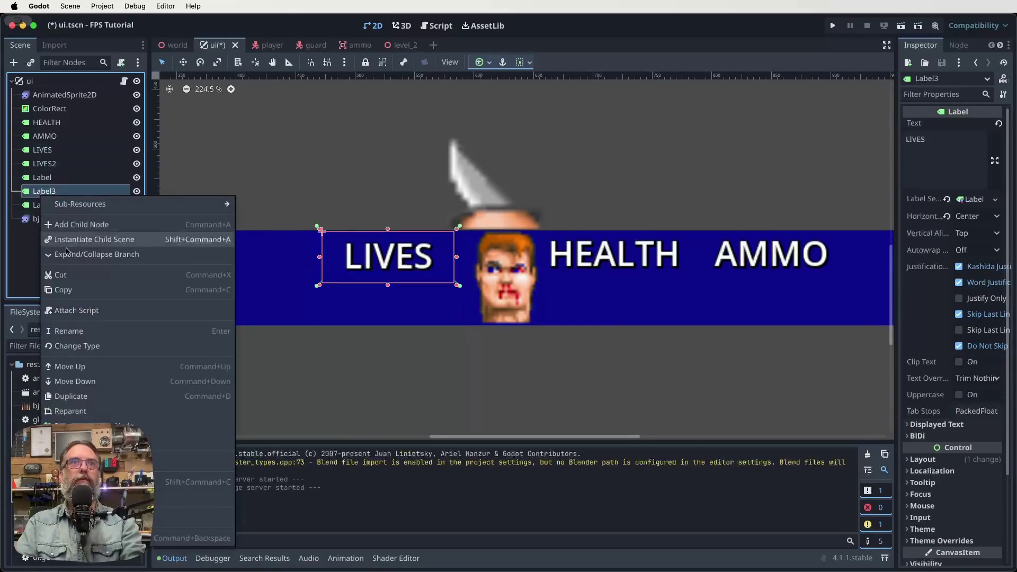
left_click(75, 397)
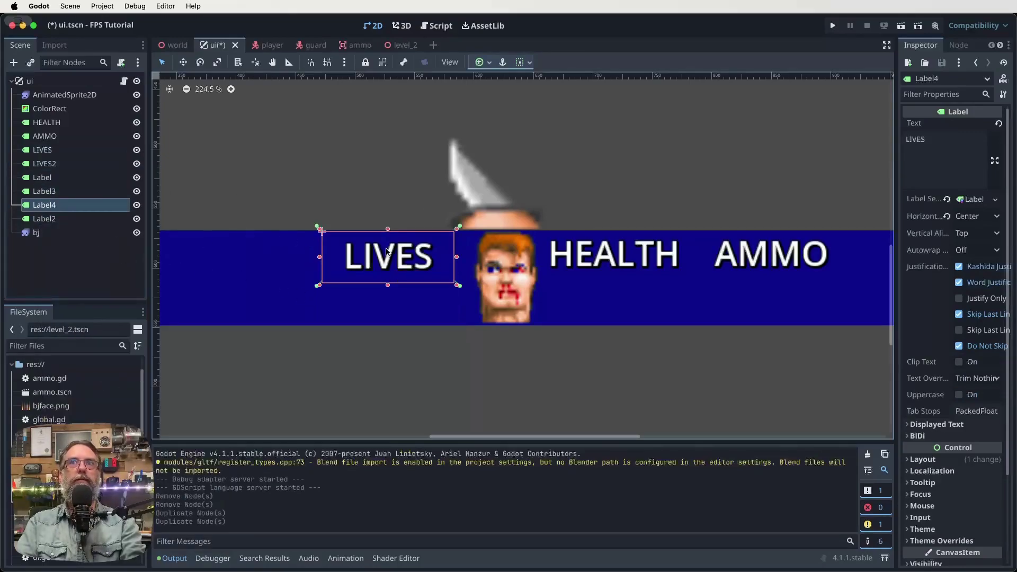
Move Label4 and LIVES2 to the left end of the blue bar and fit their anchors
left_click_drag(398, 256, 275, 258)
left_click_drag(322, 289, 194, 293)
left_click_drag(459, 289, 185, 331)
left_click(390, 307)
left_click_drag(459, 332, 337, 331)
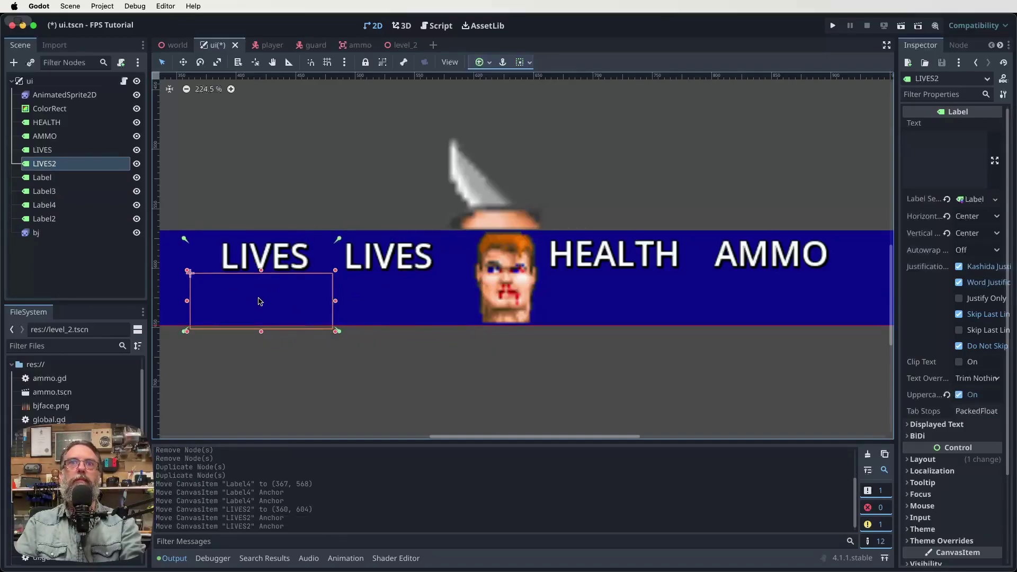
left_click_drag(260, 301, 259, 295)
left_click(42, 165)
Rename the LIVES2 node to LEVEL
left_click(42, 166)
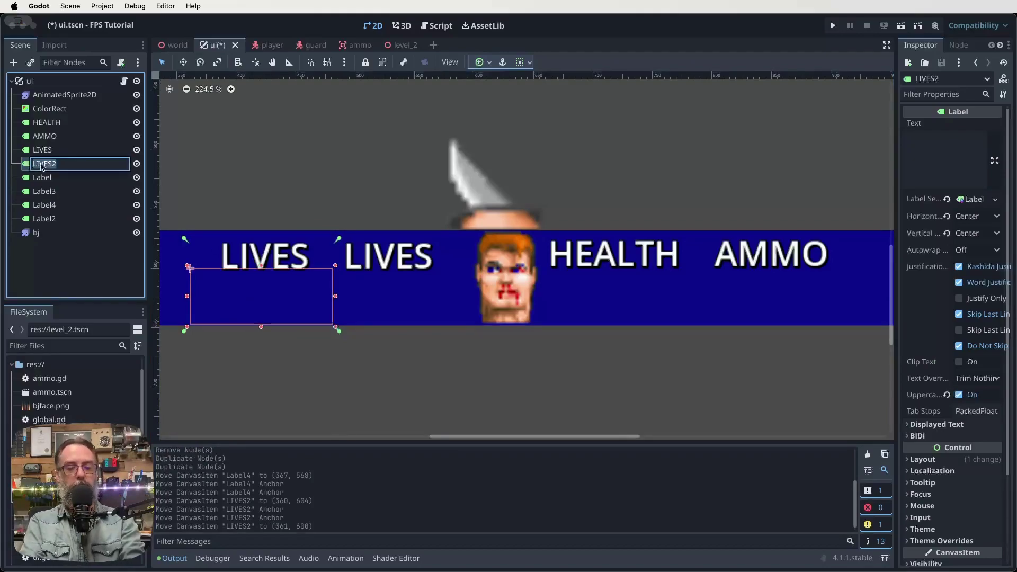
type("lev")
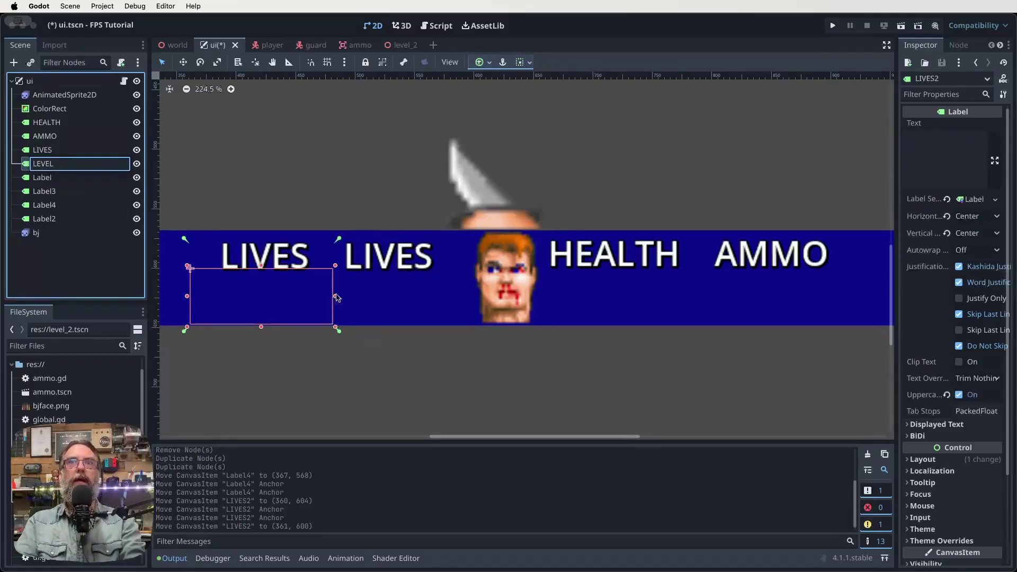
key("Return")
Set Label4's text to LEVEL and save ui.tscn
left_click(120, 205)
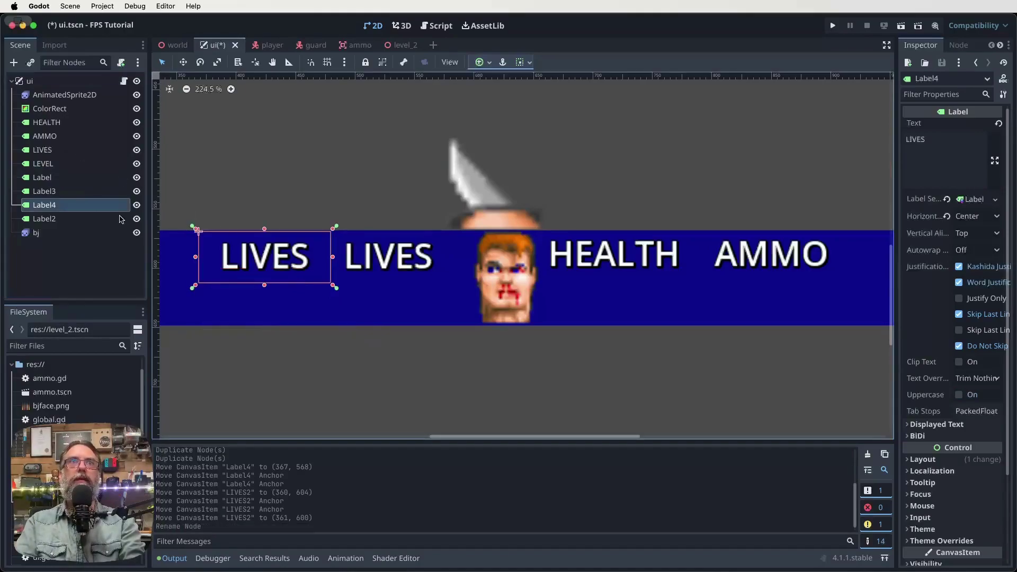
left_click(961, 136)
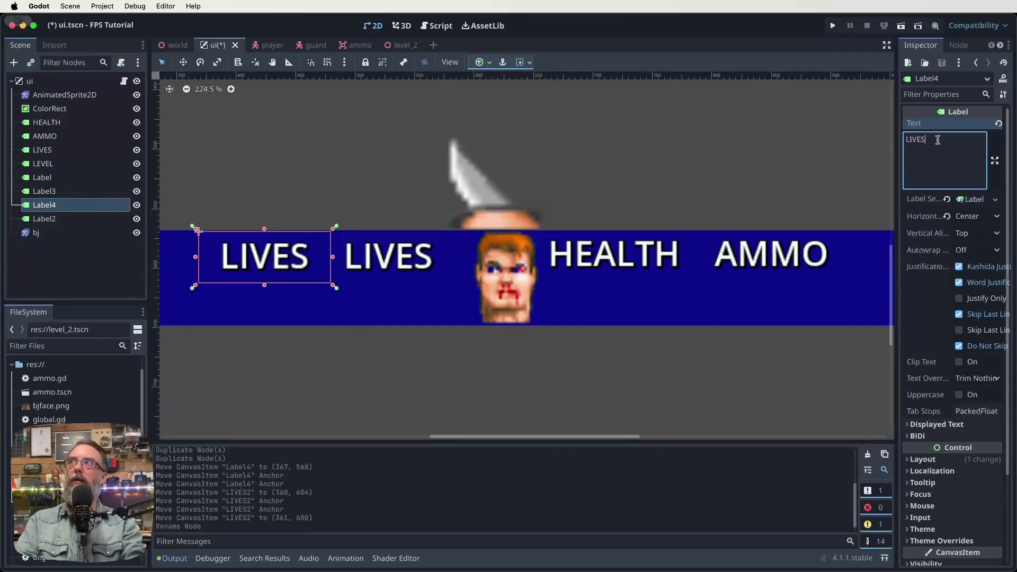
key("super+a")
type("LEVEL")
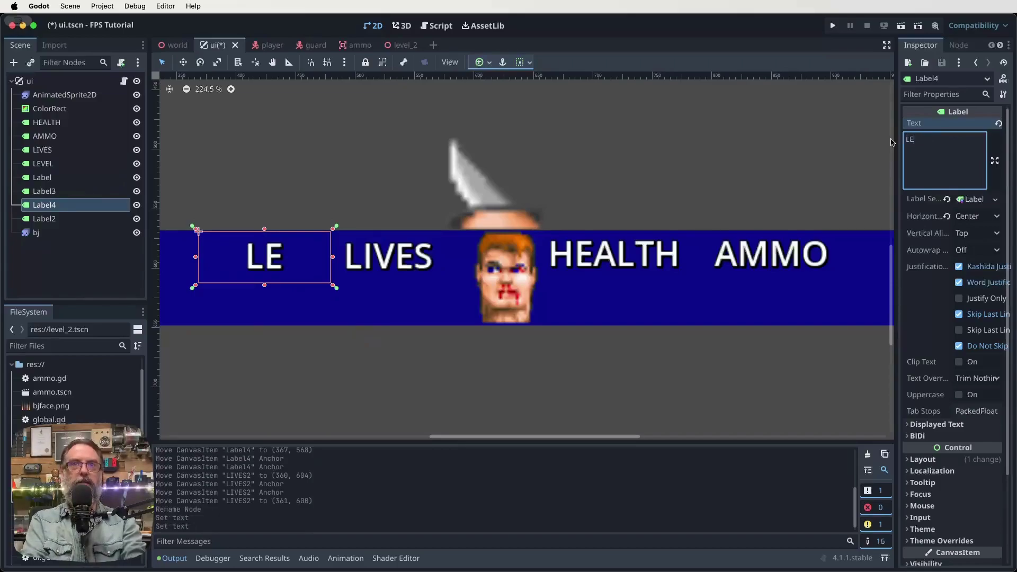
left_click(100, 207)
key("super+s")
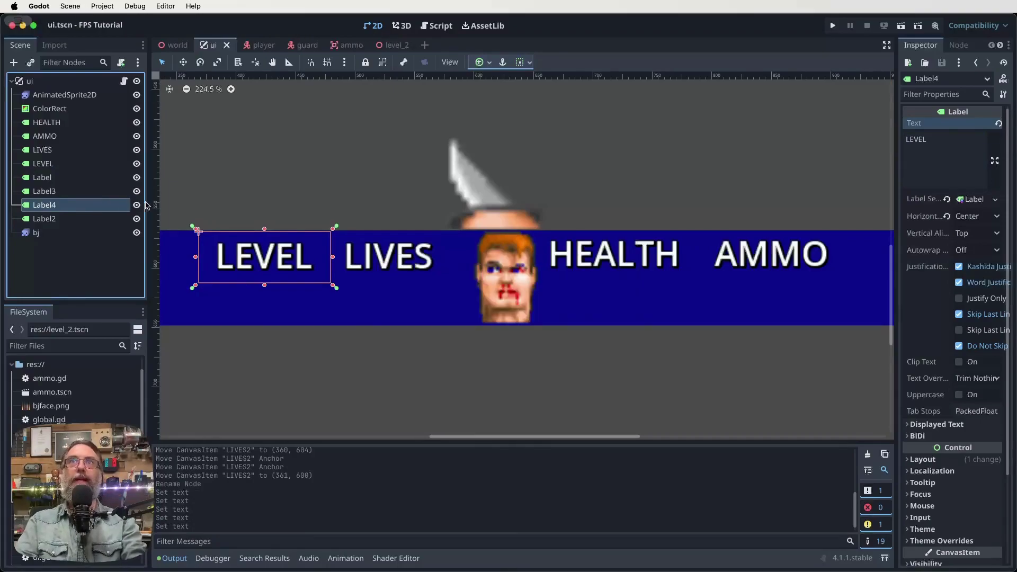
Paste a copy of the update_lives_label function below the original in ui.gd
left_click(437, 26)
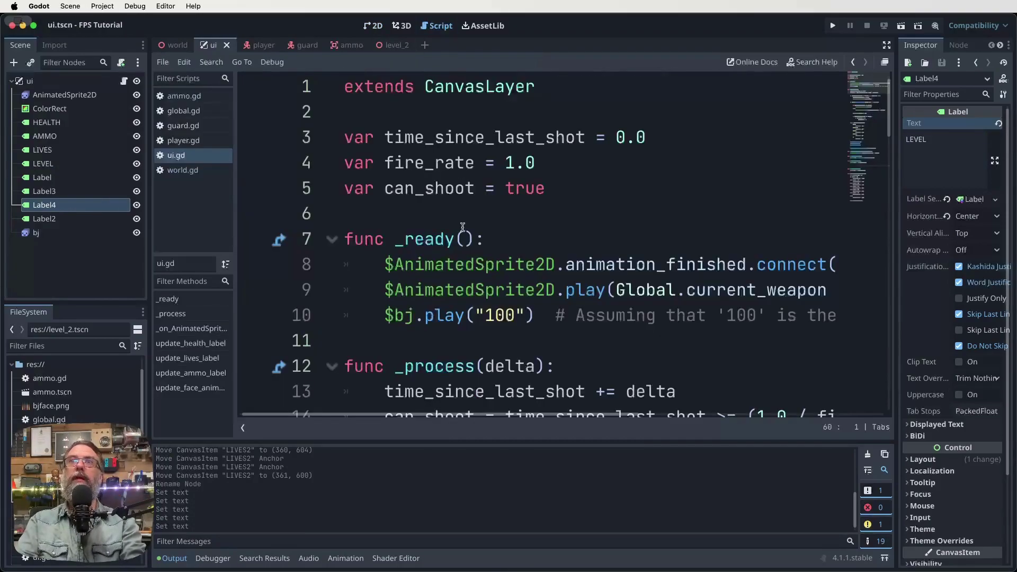
scroll(458, 275, "down", 5)
scroll(492, 290, "down", 15)
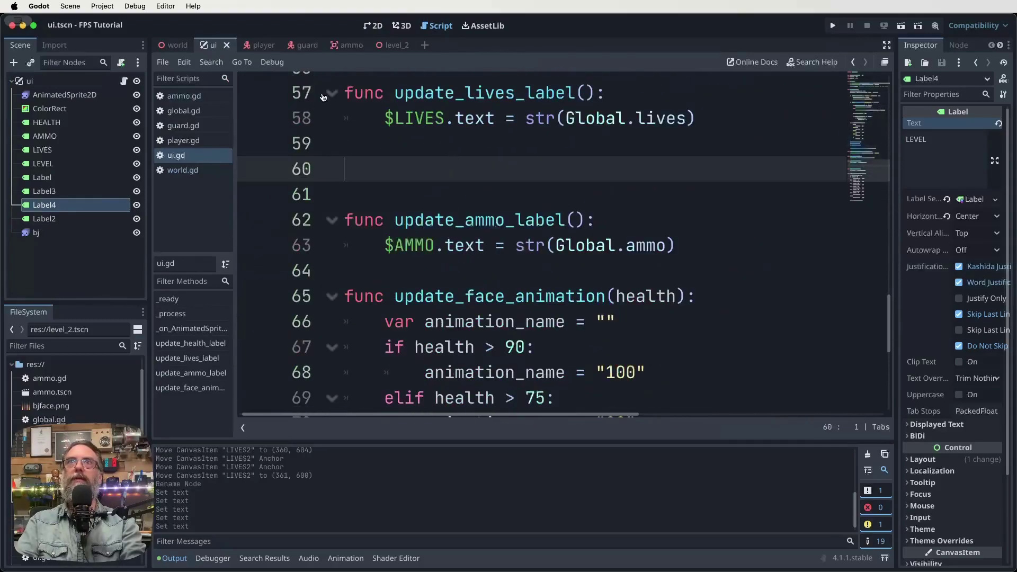
left_click_drag(346, 88, 696, 107)
key("ctrl+c")
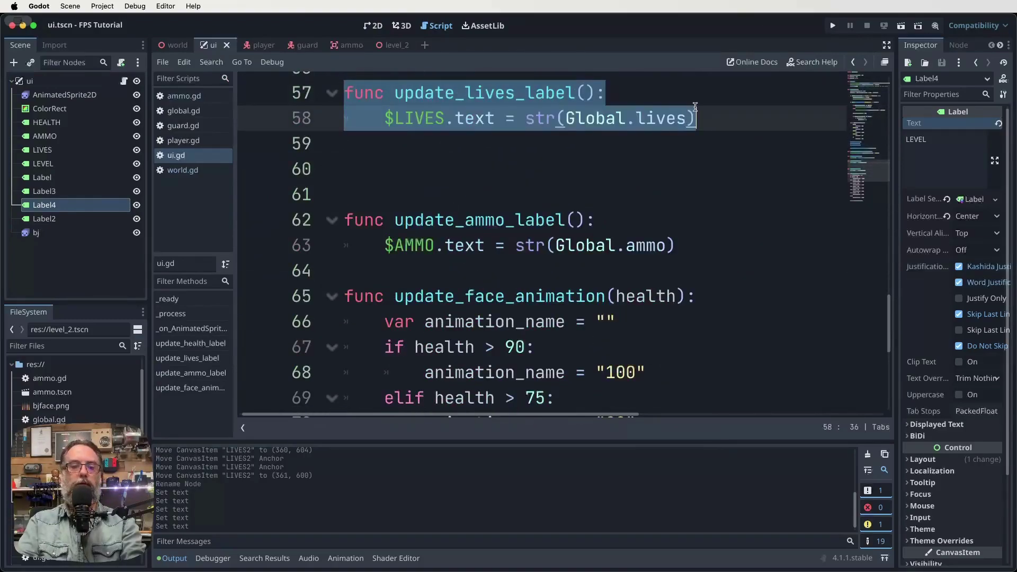
left_click(416, 169)
key("ctrl+v")
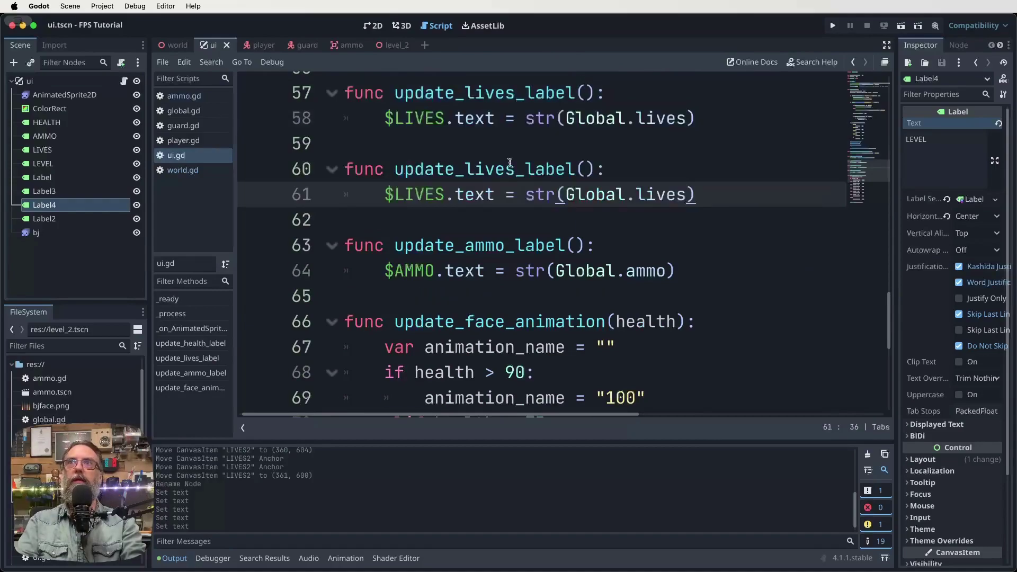
Rename the copied function to update_level_label
left_click(511, 168)
key("BackSpace")
key("BackSpace")
key("BackSpace")
key("BackSpace")
type("ebvel")
key("BackSpace")
key("BackSpace")
key("BackSpace")
key("BackSpace")
type("vel")
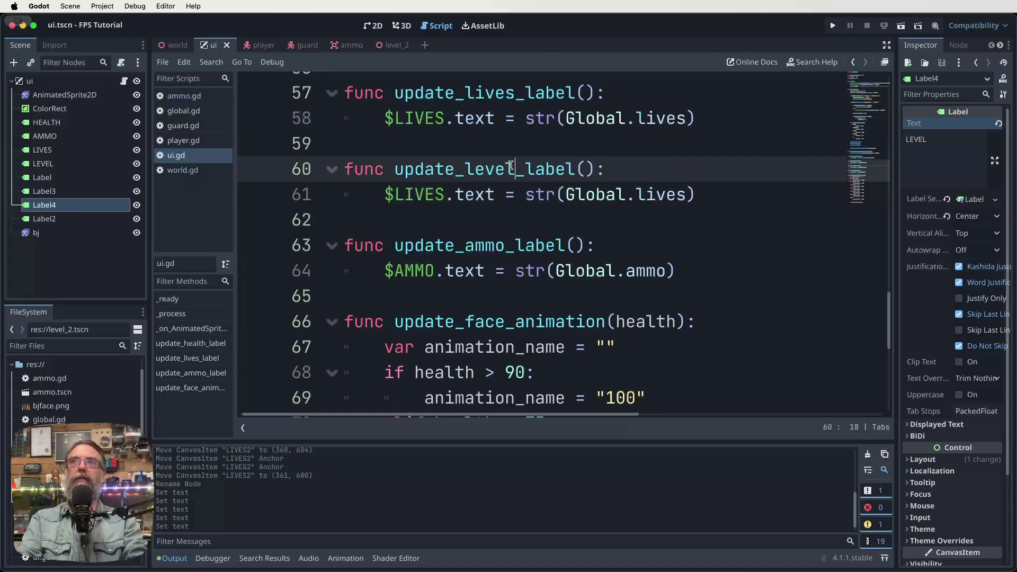
Make its body write Global.current_level into $LEVEL, then save ui.gd
left_click(440, 194)
key("BackSpace")
key("BackSpace")
key("BackSpace")
key("BackSpace")
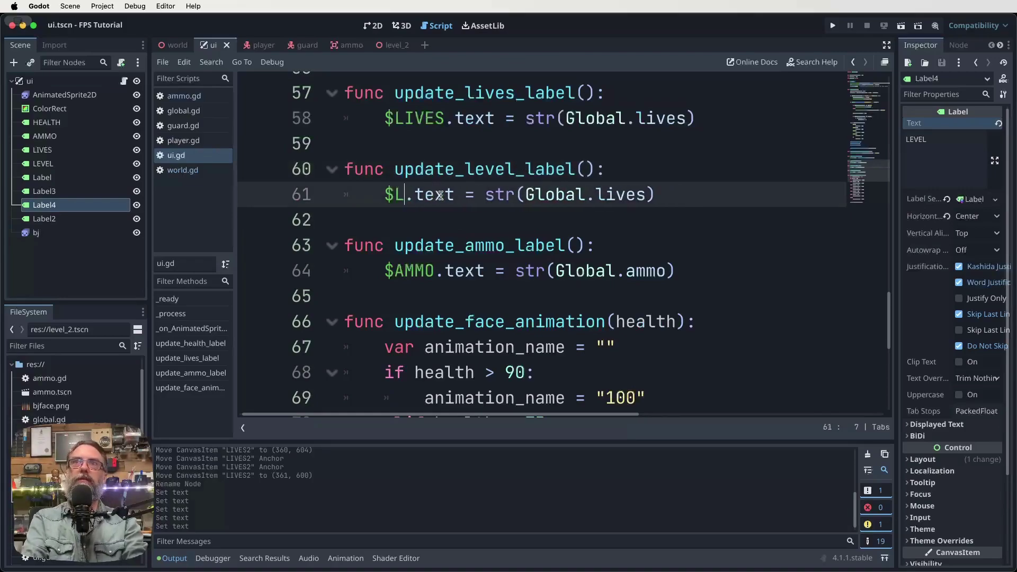
type("EVEL")
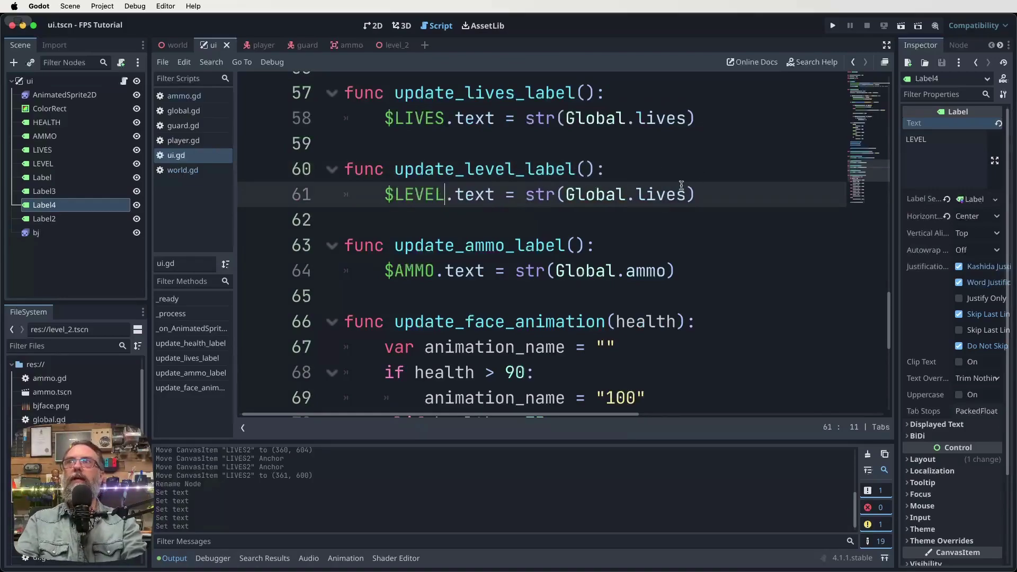
key("BackSpace")
key("BackSpace")
key("BackSpace")
key("BackSpace")
key("BackSpace")
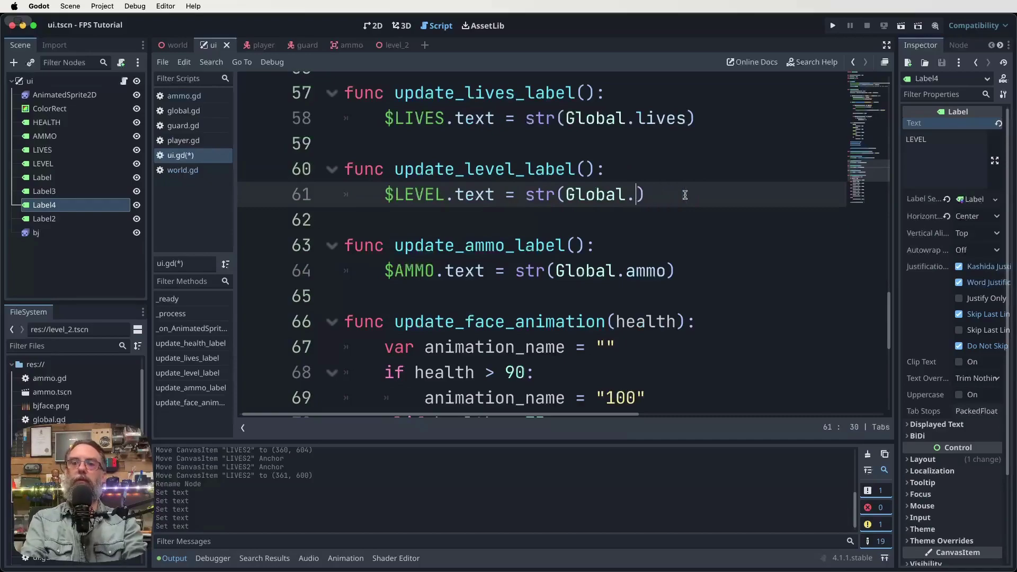
type("current_;lev")
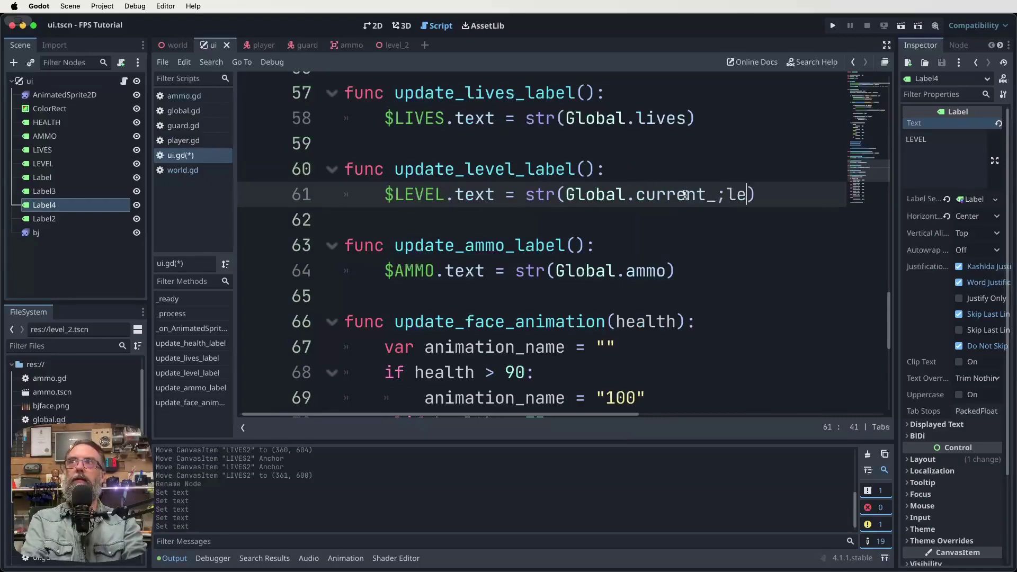
key("BackSpace")
key("BackSpace")
key("BackSpace")
type("level")
key("super+s")
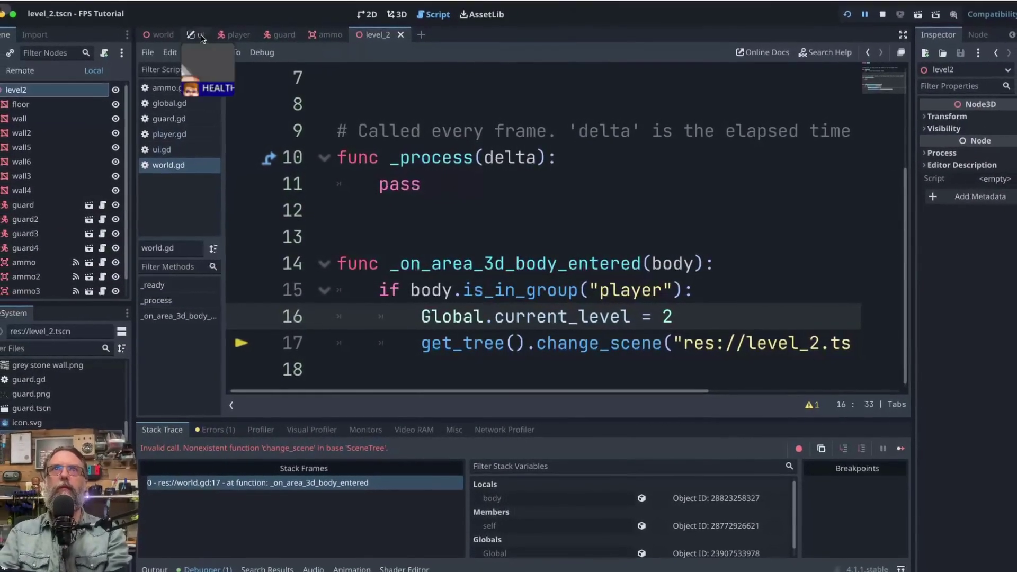
Duplicate the update_lives_label() call from line 47 onto a new line 48 in ui.gd
left_click(192, 30)
scroll(522, 249, "down", 8)
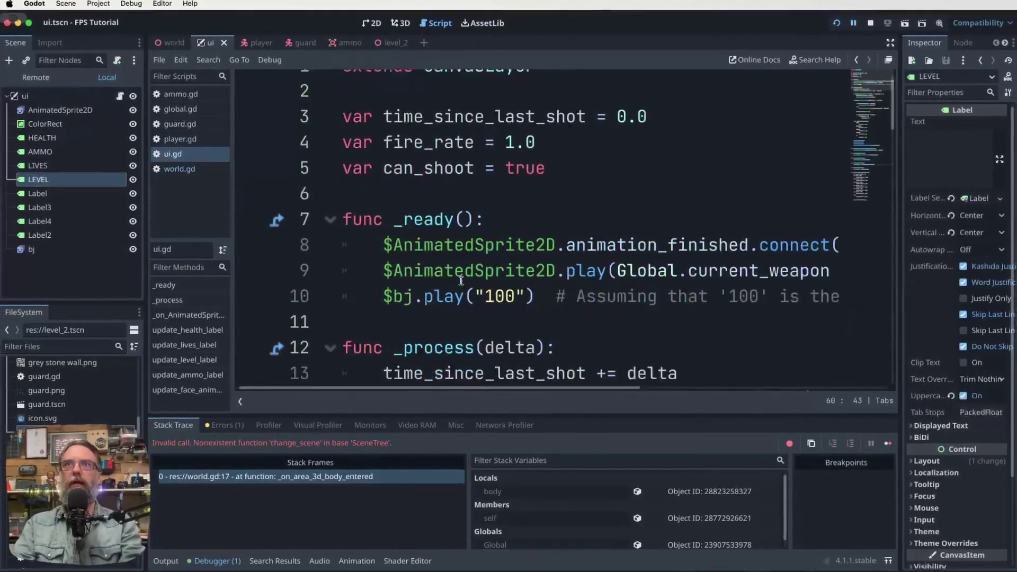
scroll(462, 252, "down", 4)
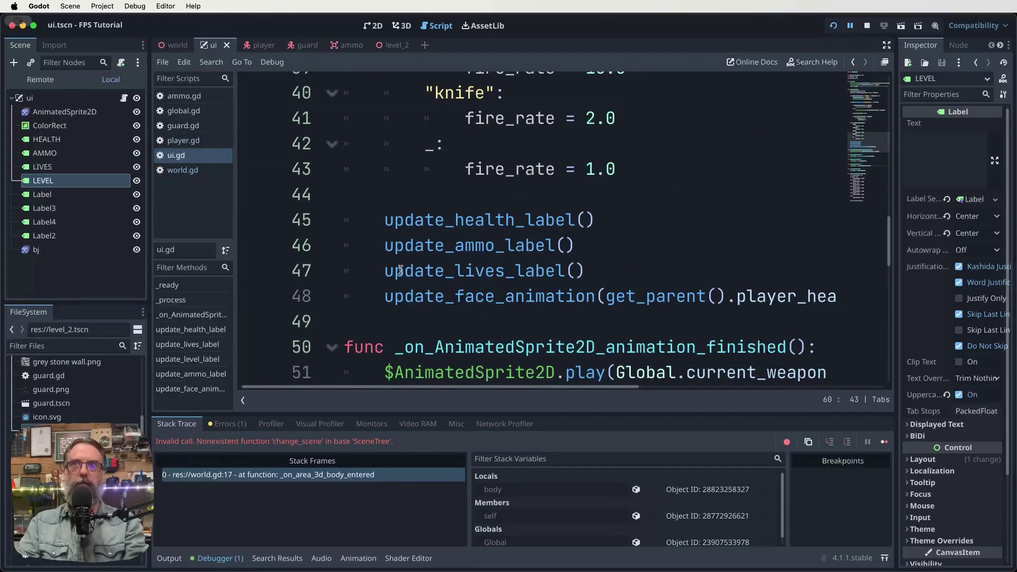
left_click_drag(385, 271, 583, 268)
key("super+c")
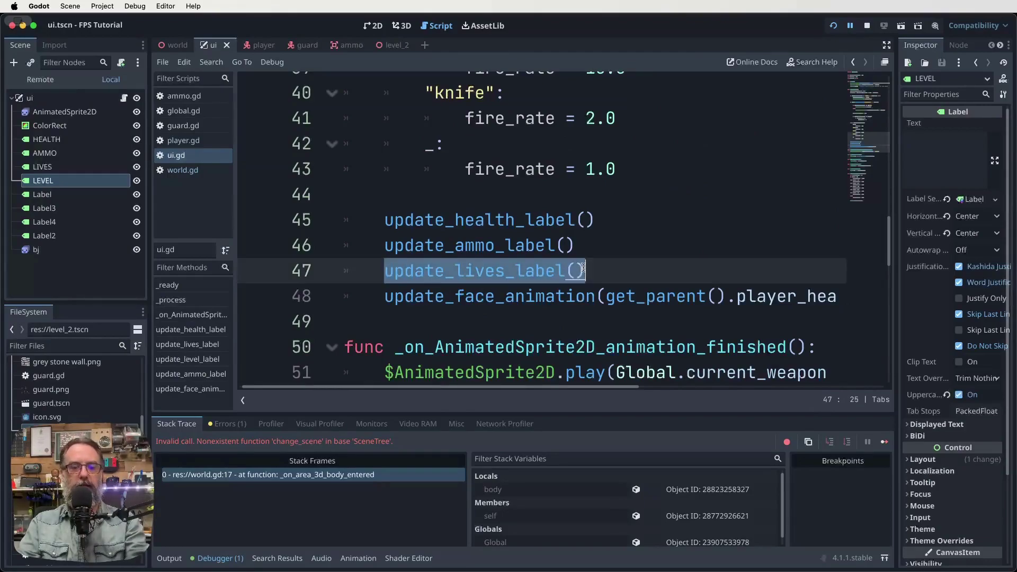
left_click(590, 268)
key("Return")
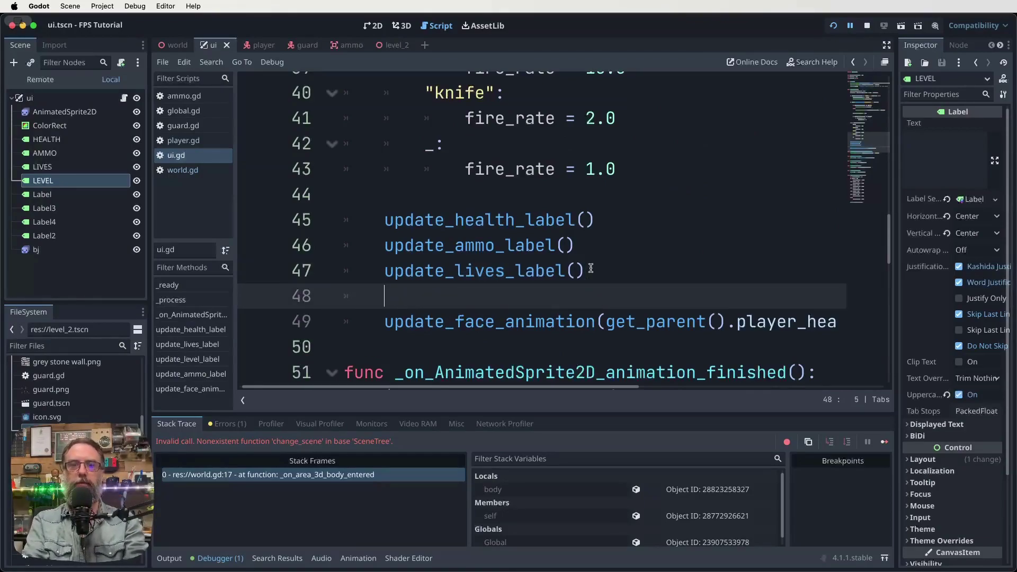
key("super+v")
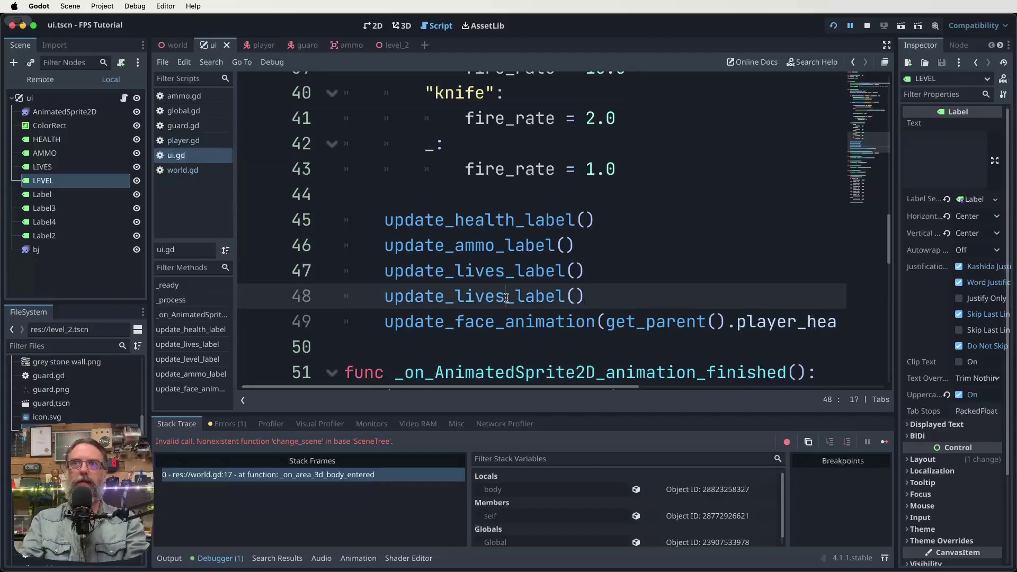
Rename the pasted call to update_level_label() and save ui.gd
key("BackSpace")
key("BackSpace")
key("BackSpace")
key("BackSpace")
type("evbel")
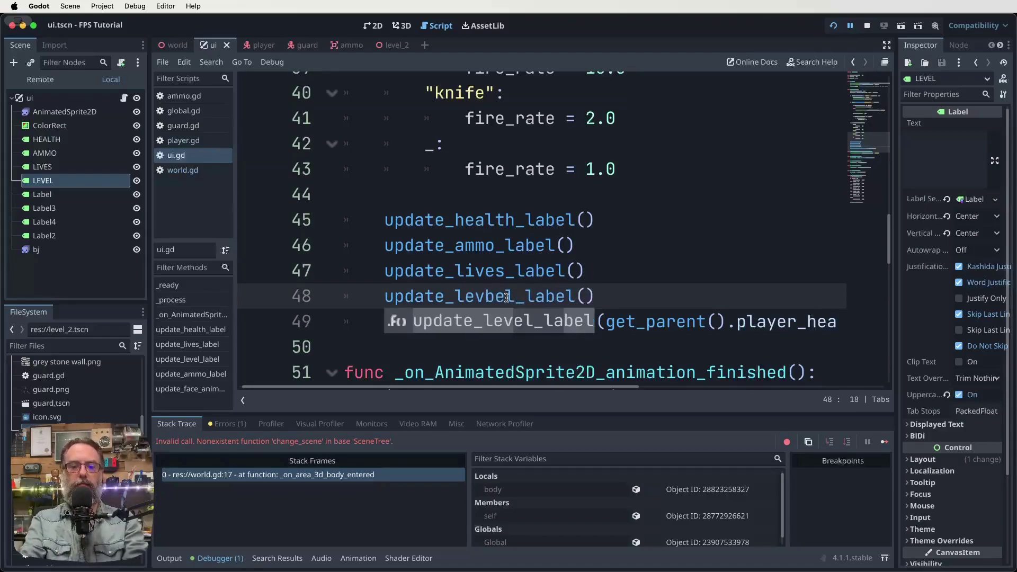
key("BackSpace")
key("BackSpace")
key("BackSpace")
type("el")
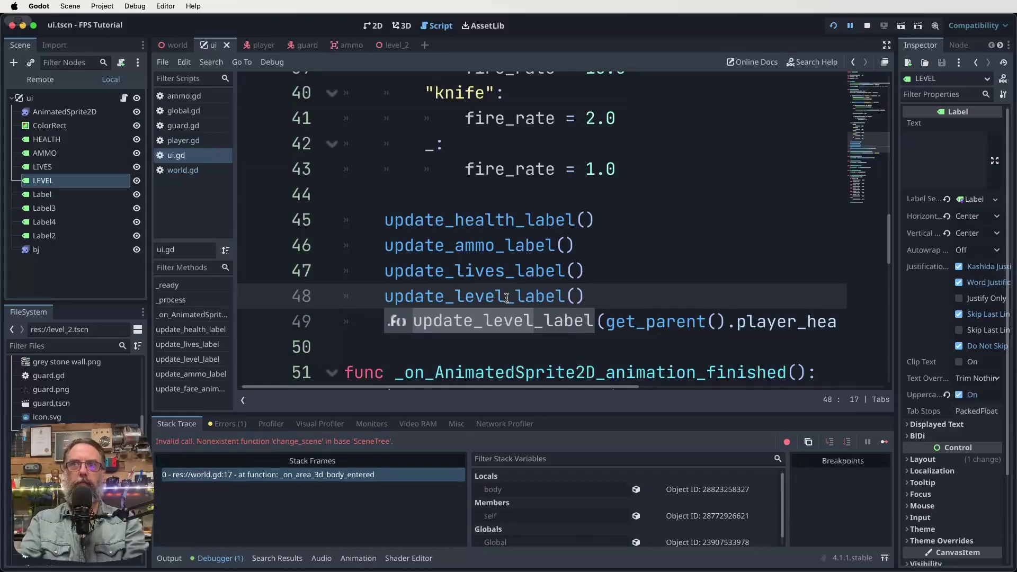
scroll(507, 297, "down", 4)
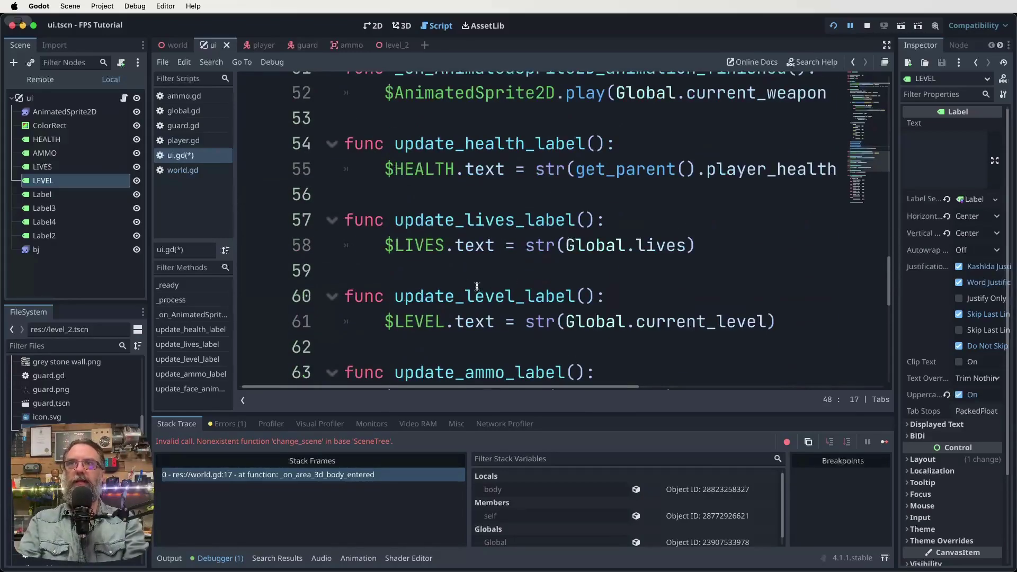
scroll(485, 238, "up", 5)
key("ctrl+s")
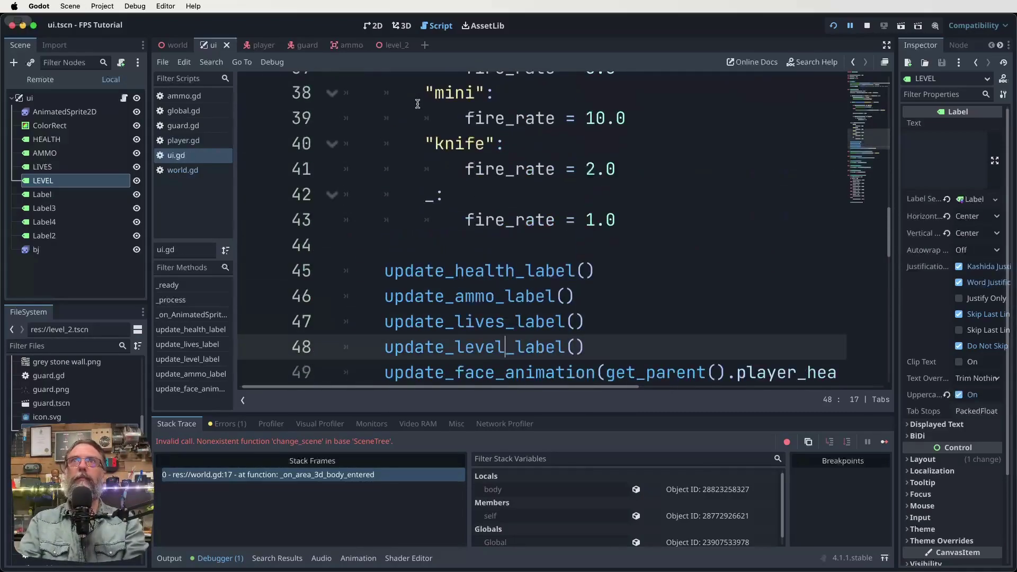
left_click(392, 45)
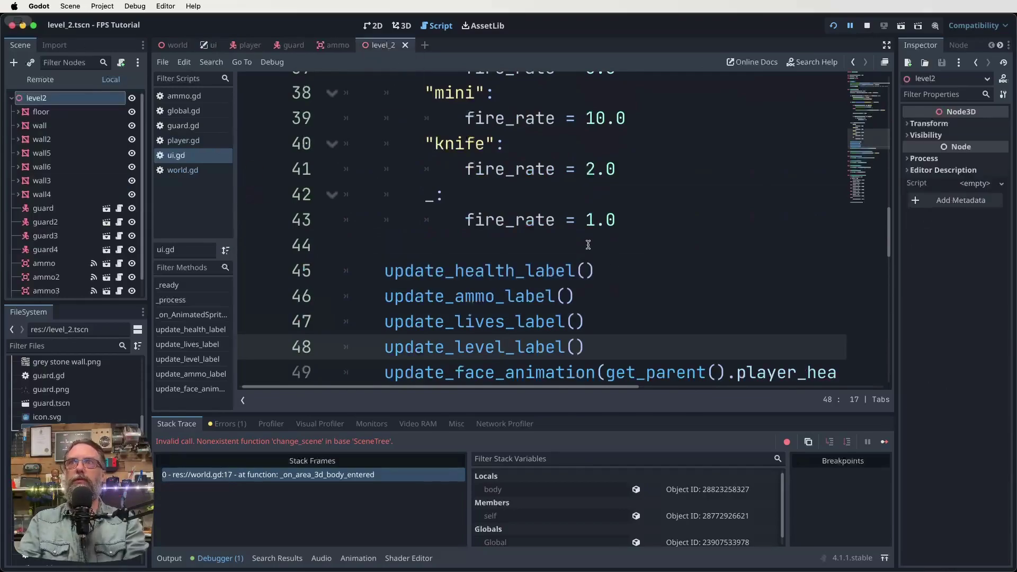
Change line 17 to change_scene_to_file("res://level_2.tscn"), save world.gd, and stop the halted game
left_click(174, 44)
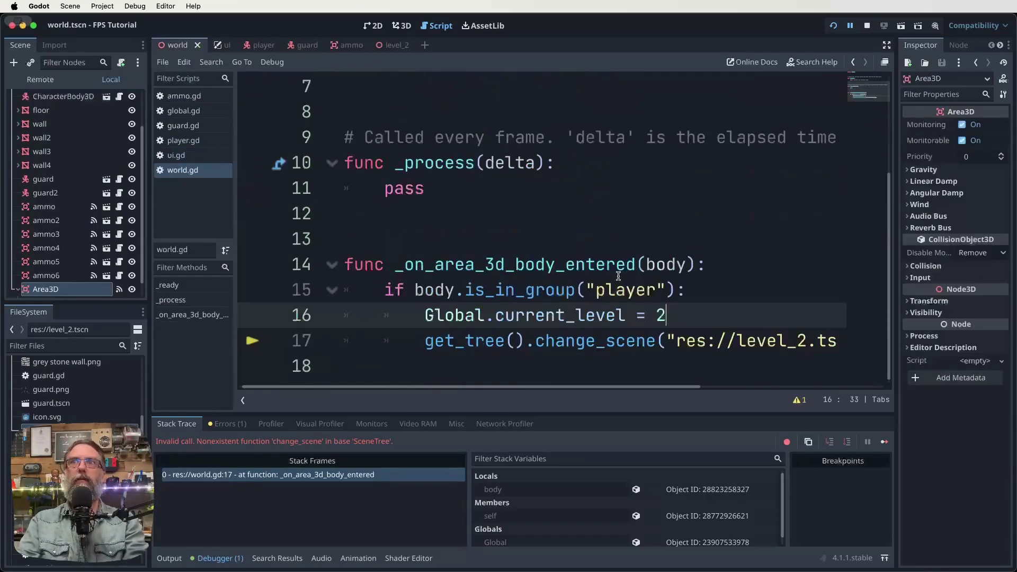
left_click(655, 343)
type("_to")
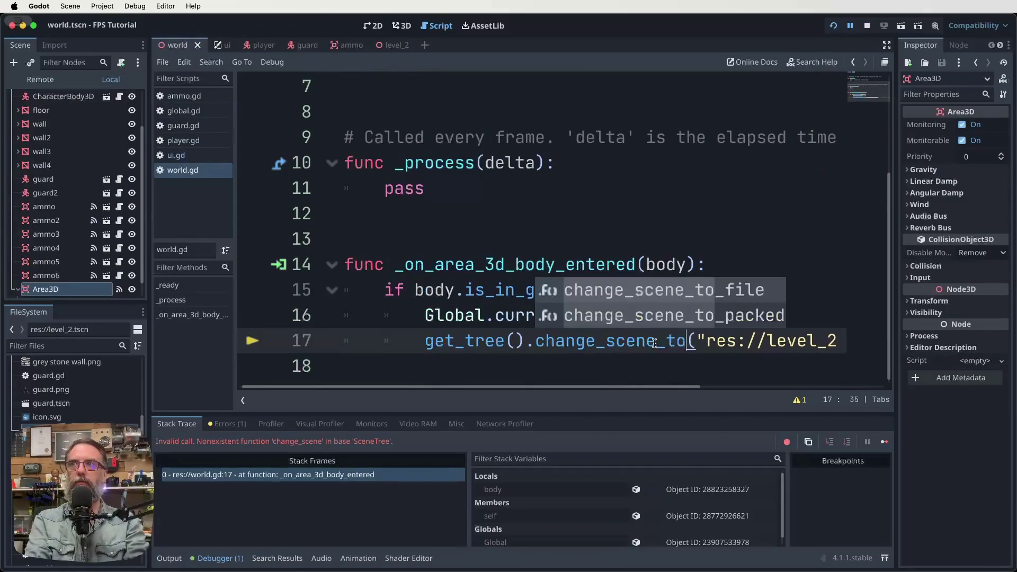
key("Return")
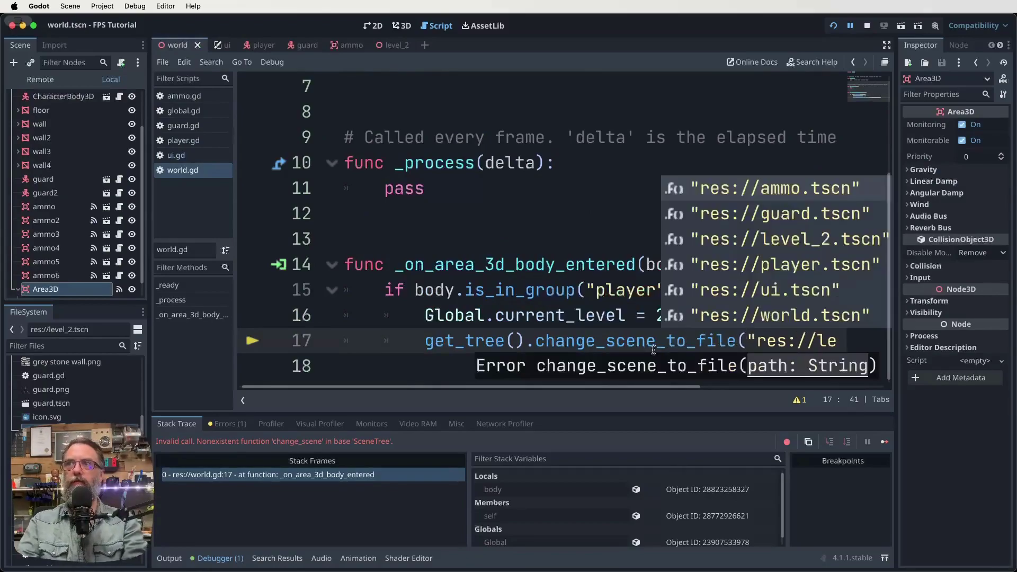
left_click(616, 350)
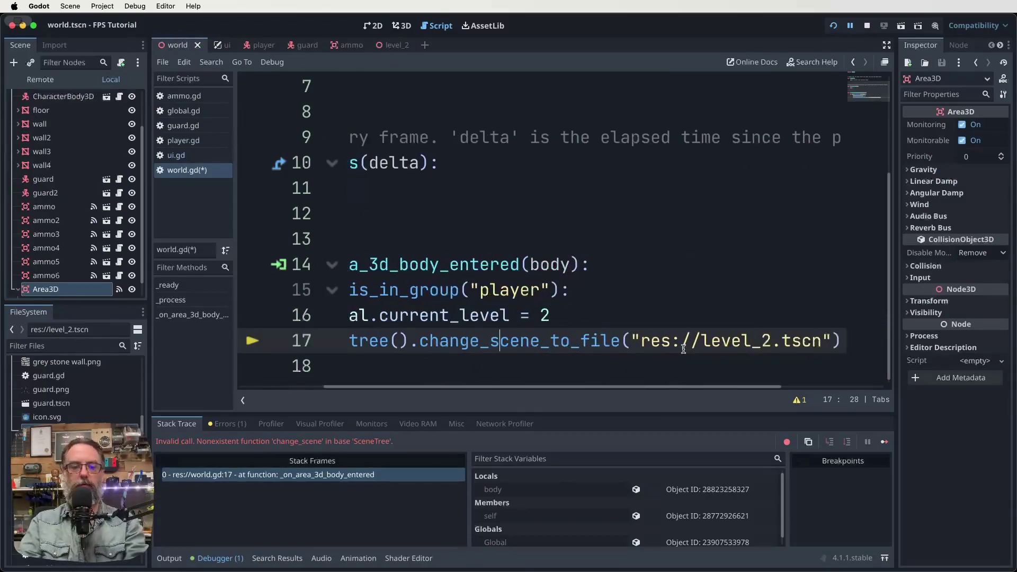
key("super+s")
scroll(684, 350, "left", 5)
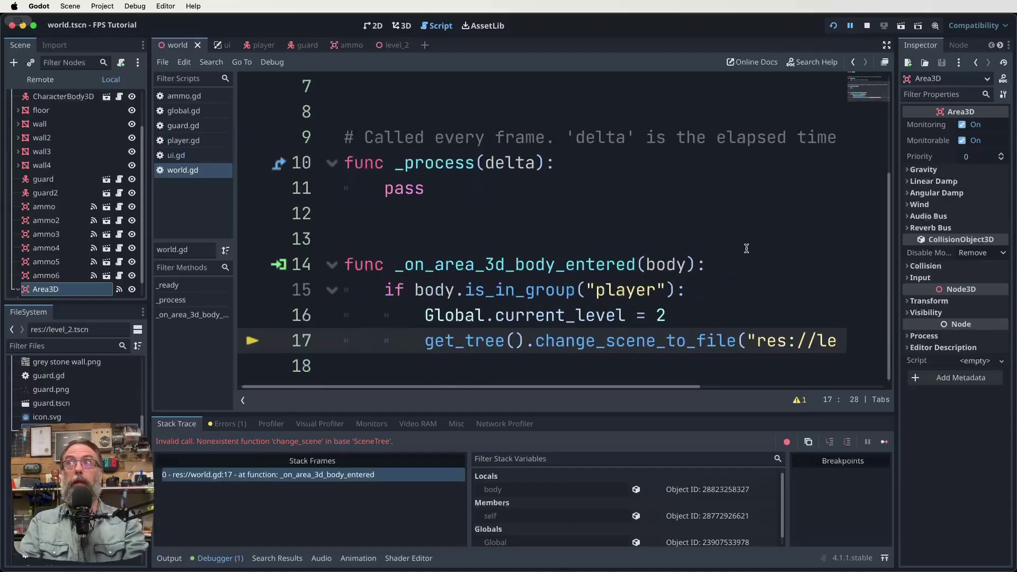
left_click(866, 25)
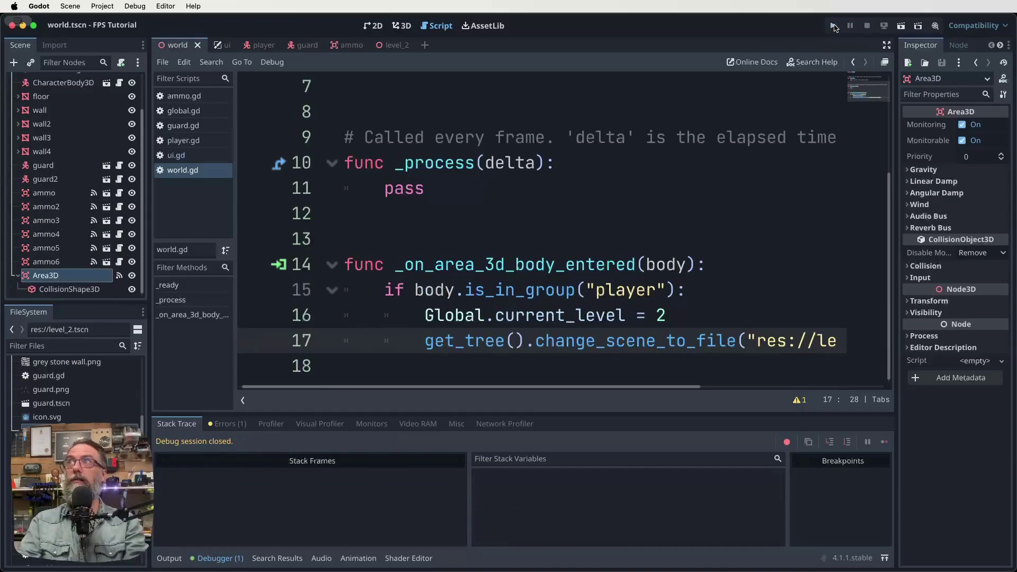
Launch the game and shoot at the guards
left_click(834, 26)
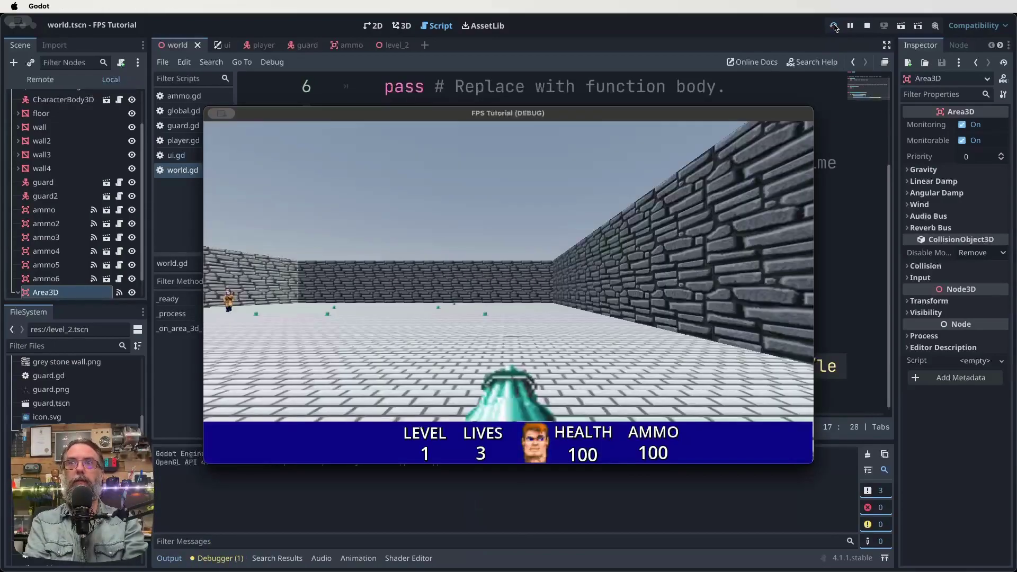
key("Left")
key("space")
key("space")
key("space")
key("space")
key("space")
key("space")
key("space")
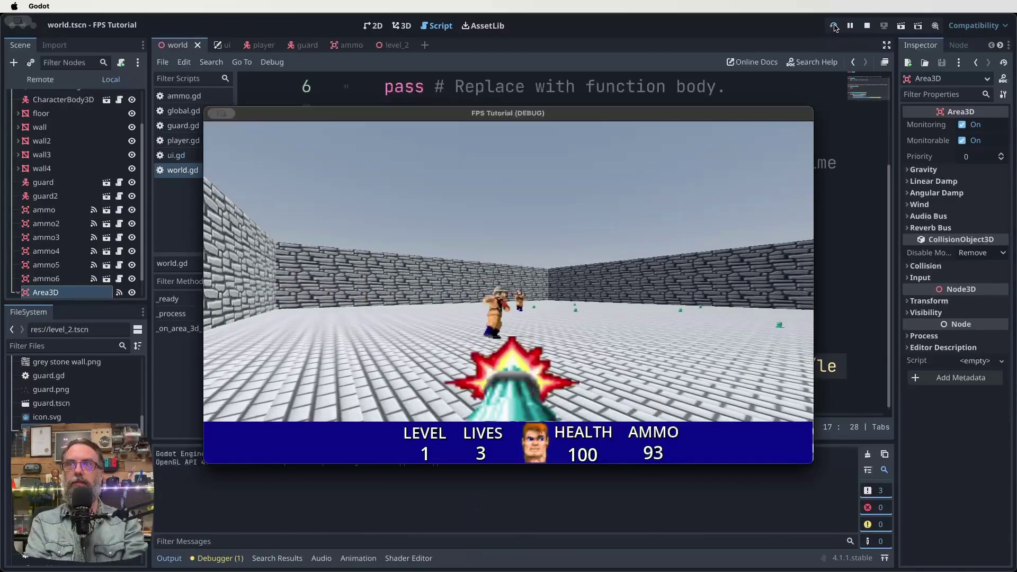
key("space")
key("space")
key("space")
key("space")
key("space")
key("space")
key("space")
key("space")
key("space")
key("space")
key("space")
key("space")
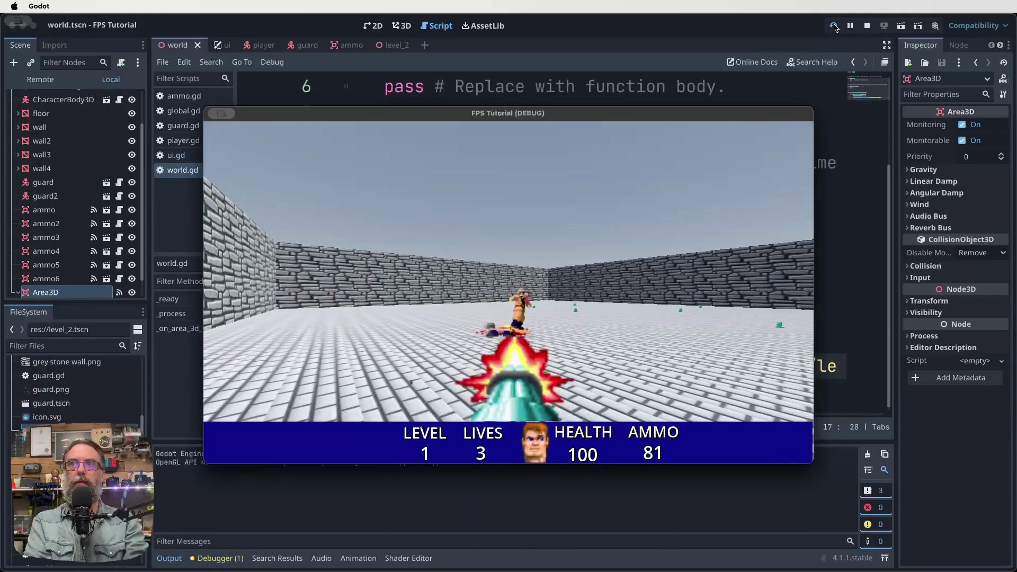
key("space")
key("space")
key("space")
key("Right")
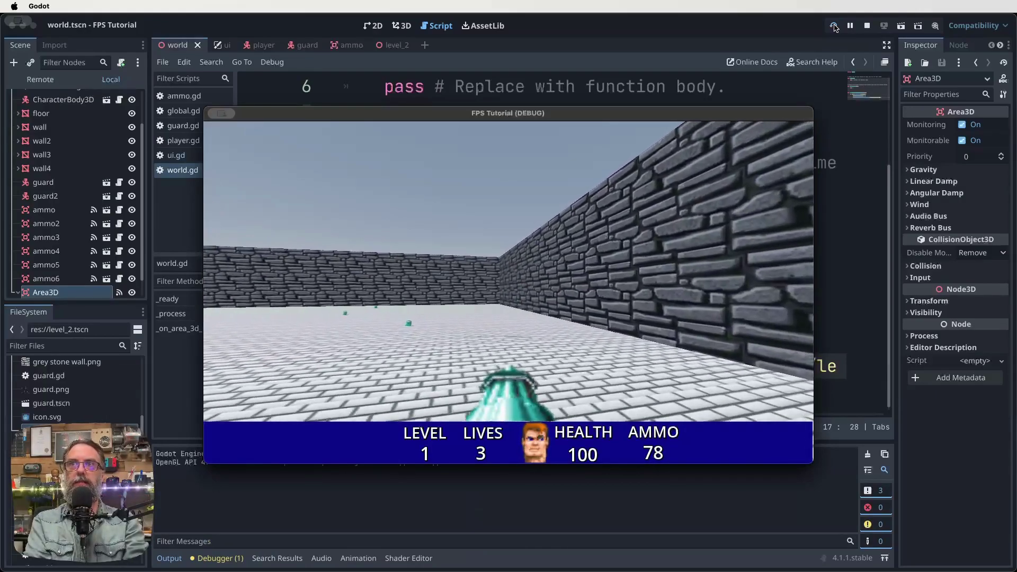
Walk into the trigger, look around the unlit level 2 showing LEVEL 2, then quit
key("Up")
key("Left")
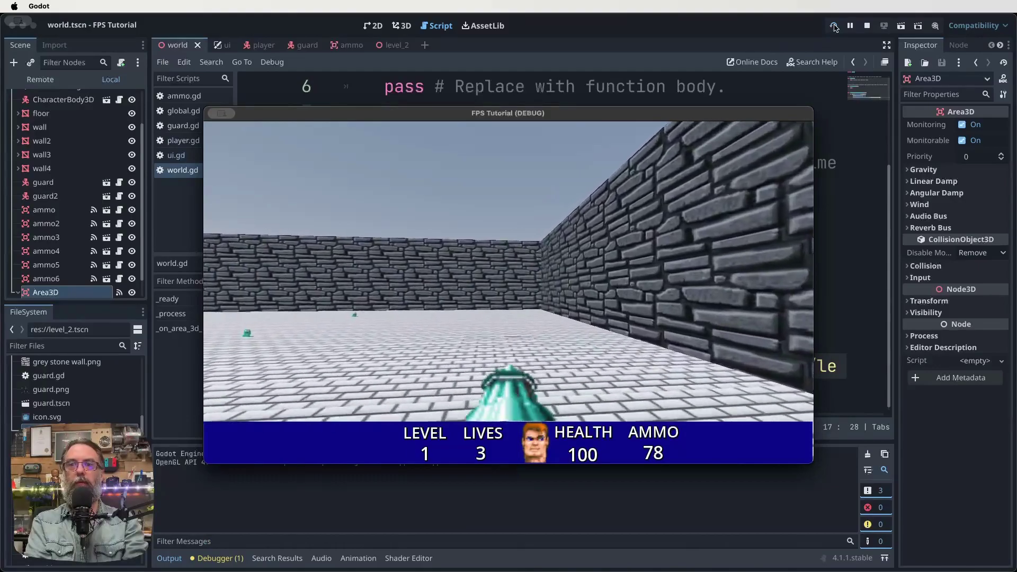
key("Up")
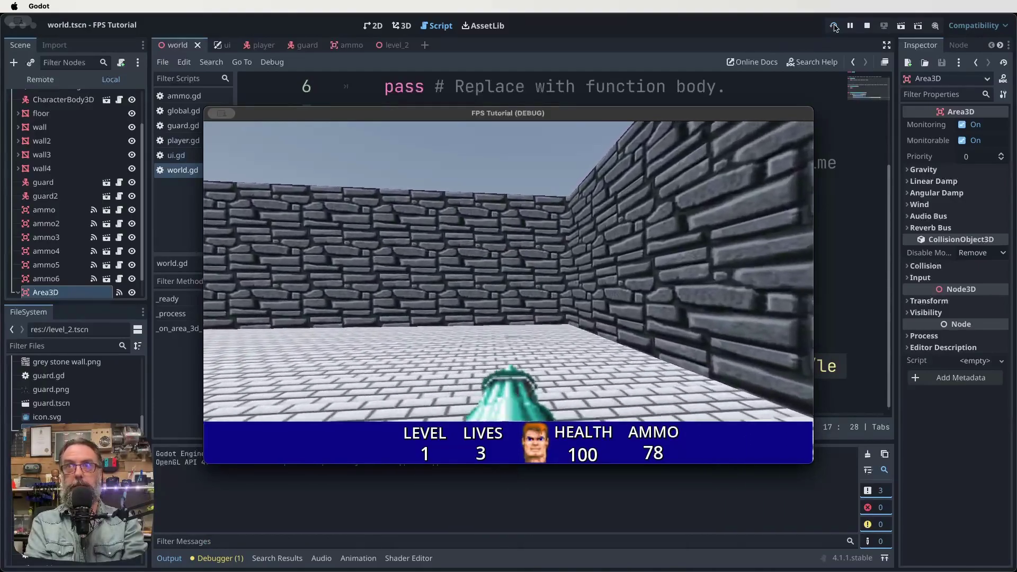
key("Up")
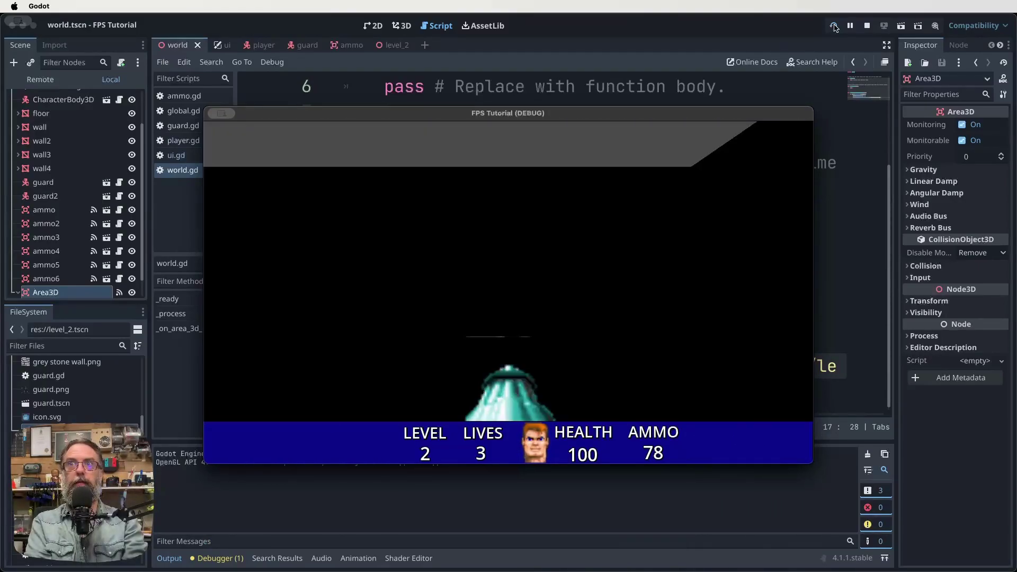
key("Right")
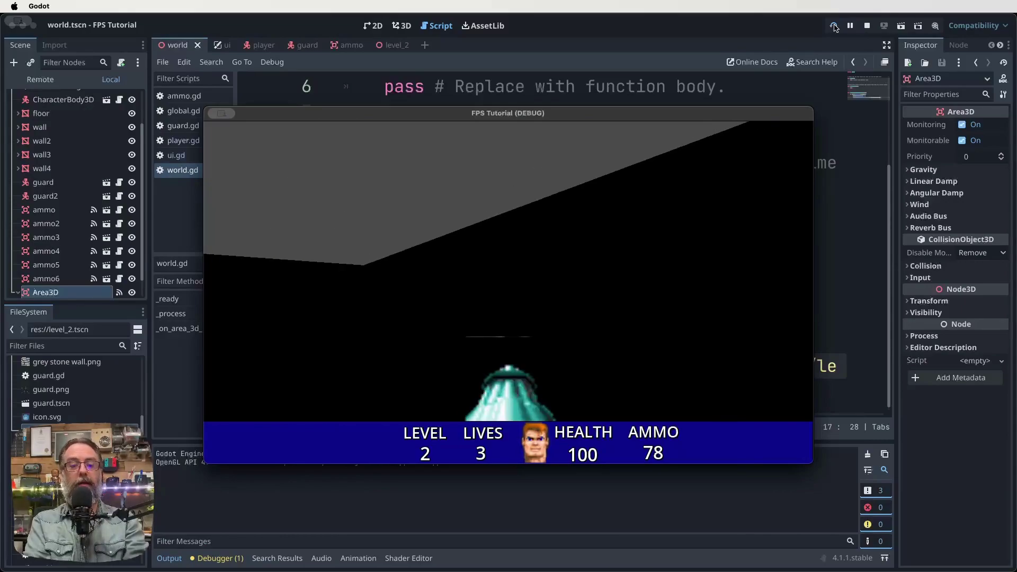
key("Left")
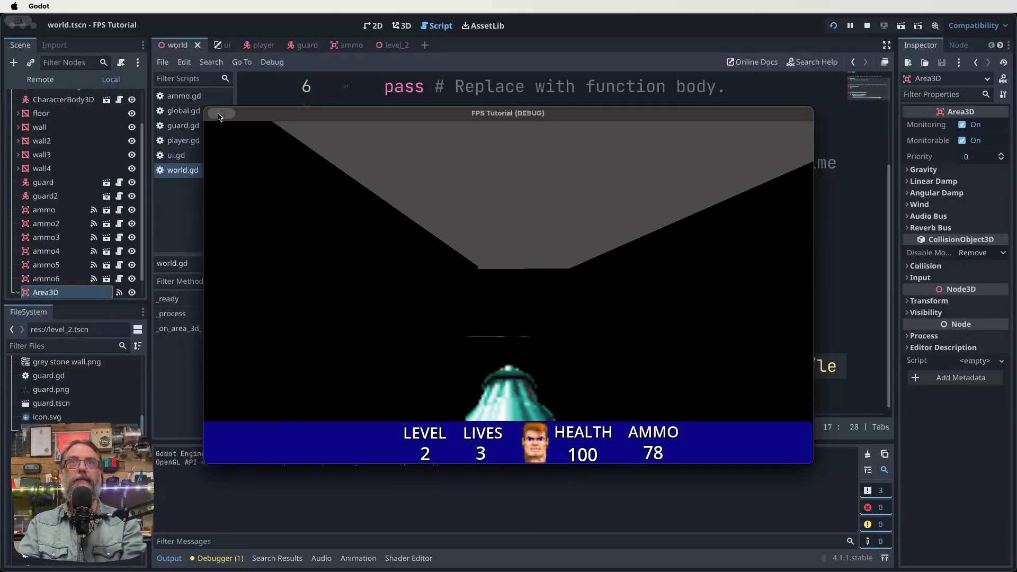
key("super+q")
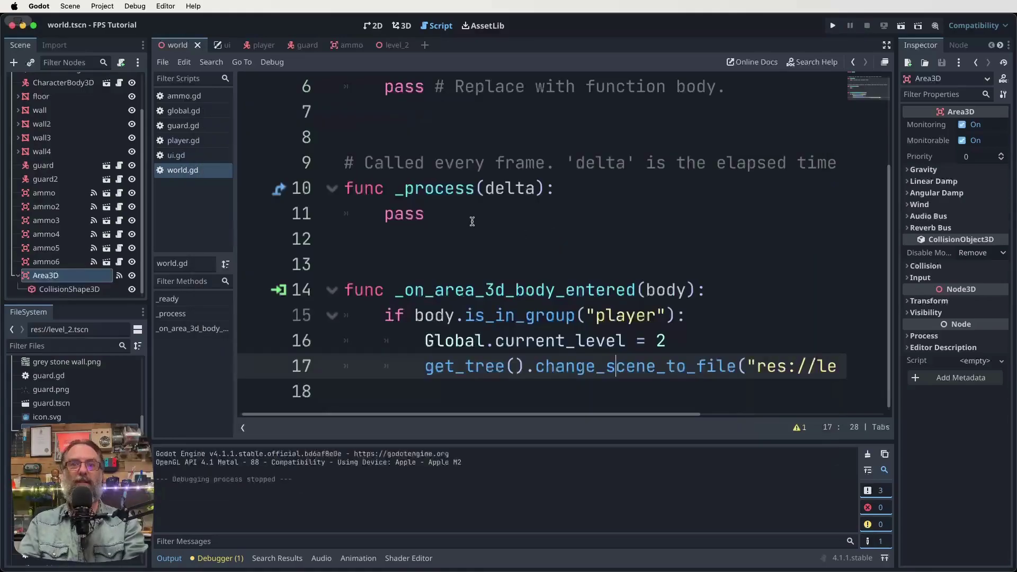
Add a DirectionalLight3D sun and a WorldEnvironment to the level_2 scene, then save level_2.tscn
left_click(402, 25)
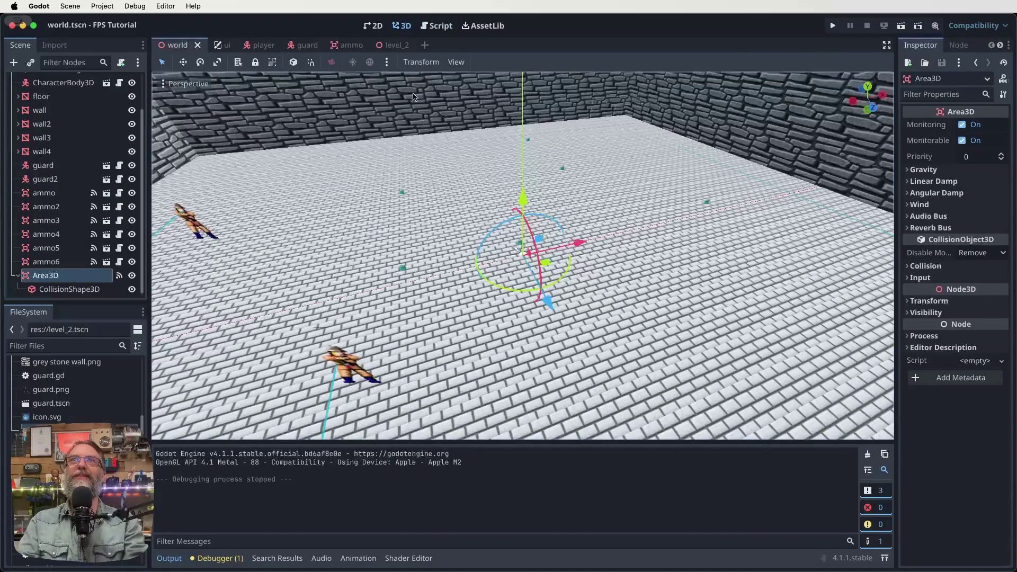
left_click(393, 45)
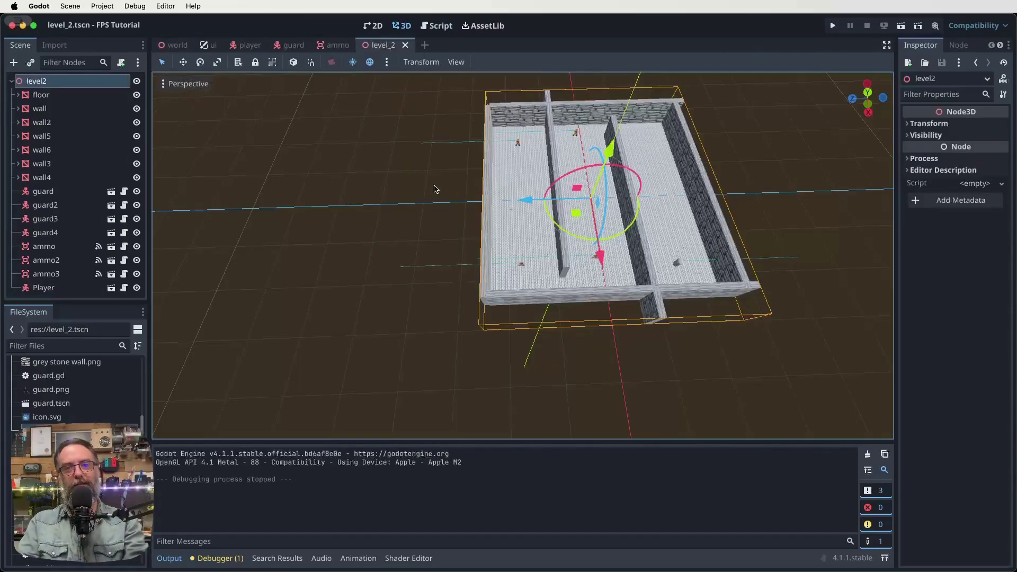
left_click(387, 63)
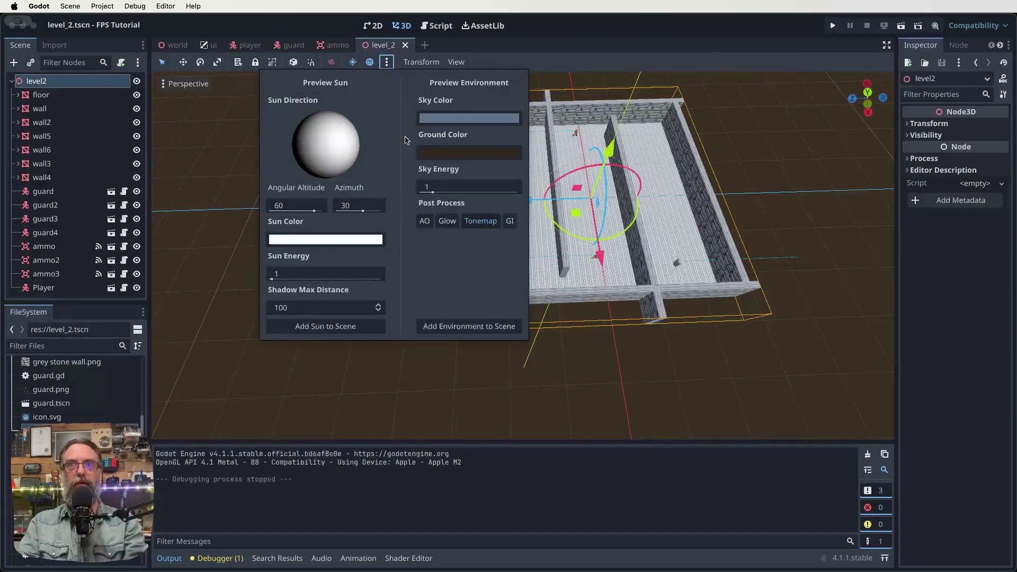
left_click(296, 326)
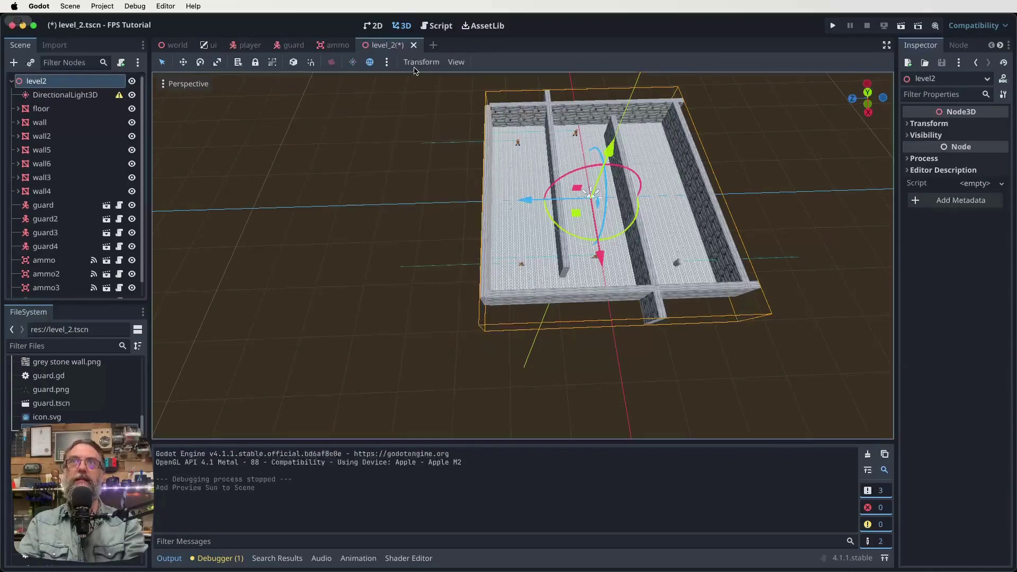
left_click(467, 326)
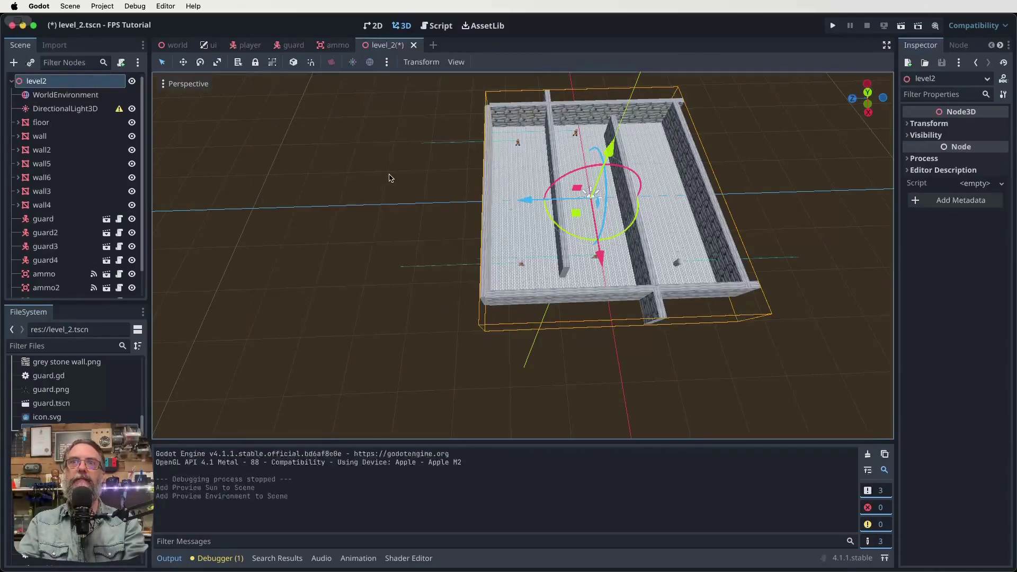
key("super+s")
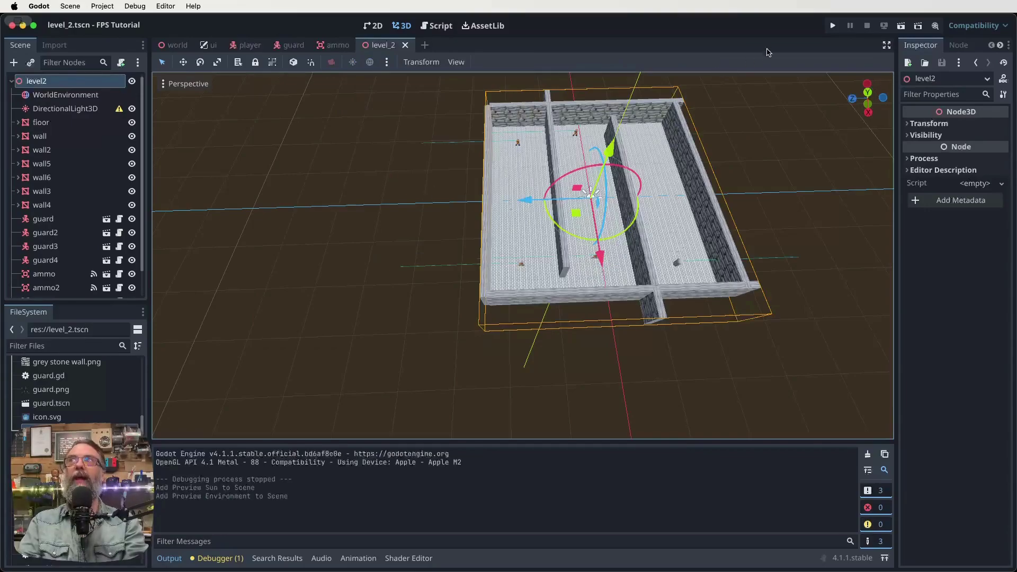
Run the game and walk through level 1 into the trigger to load level 2
left_click(832, 26)
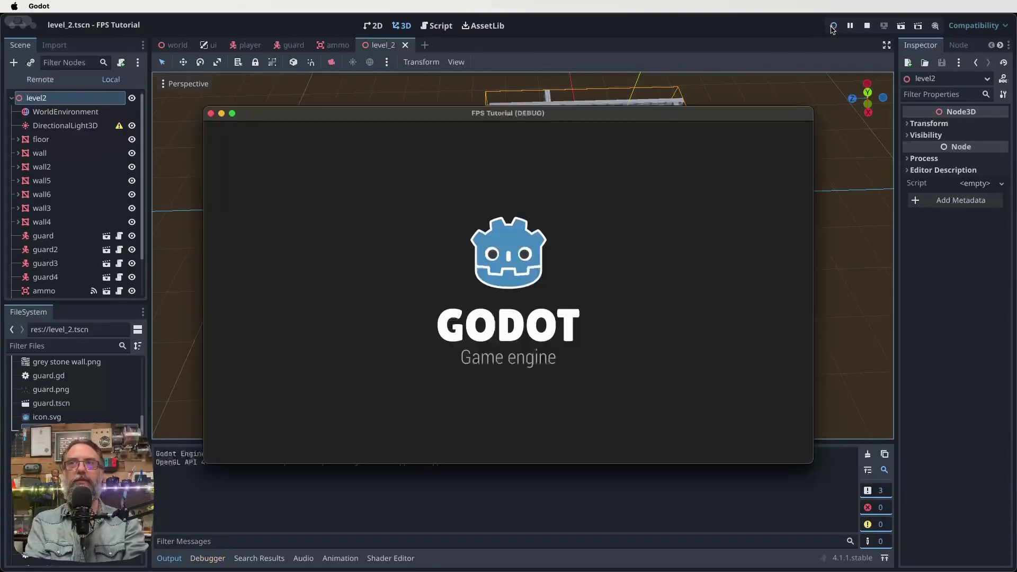
key("Up")
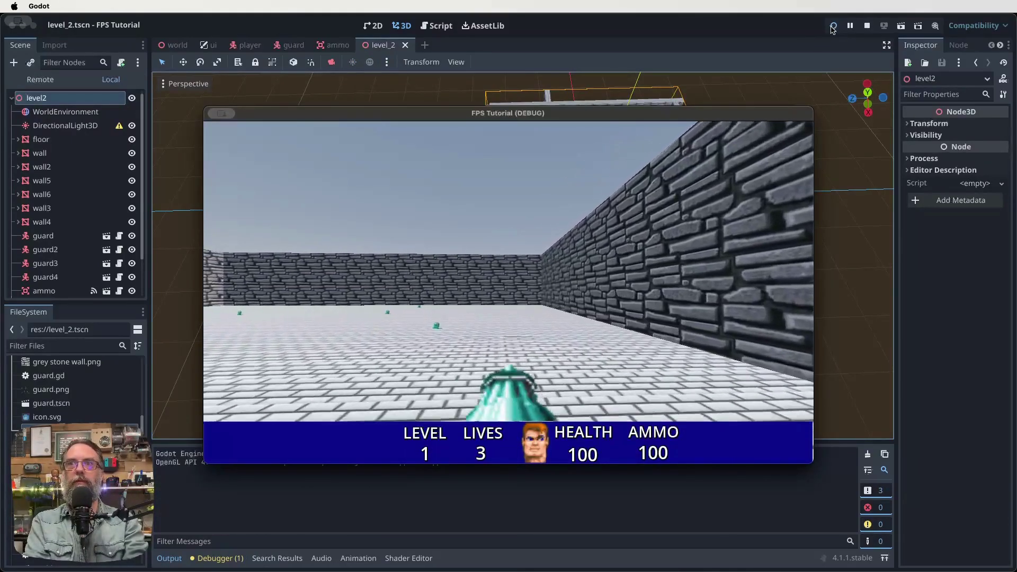
key("Up")
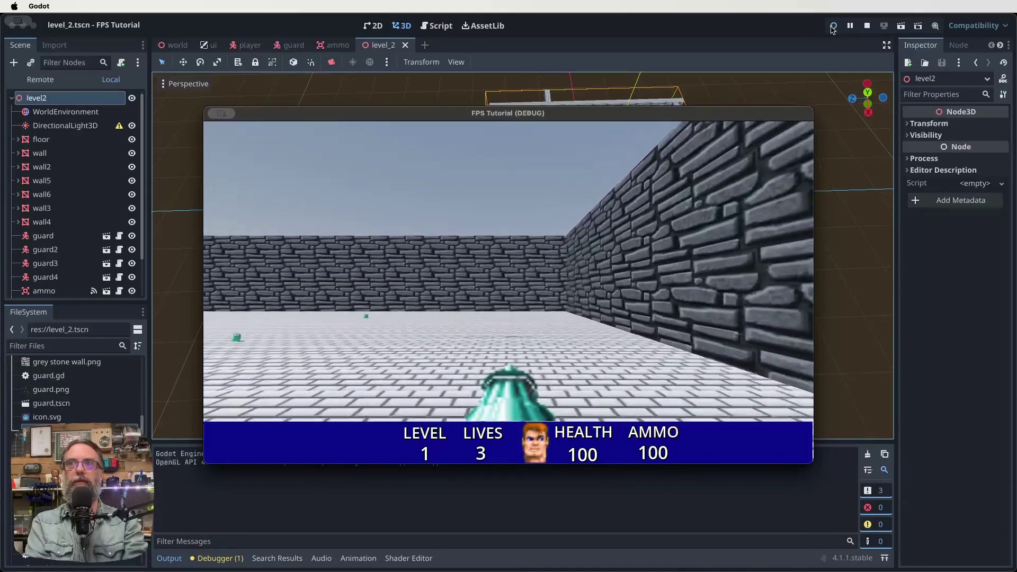
key("Left")
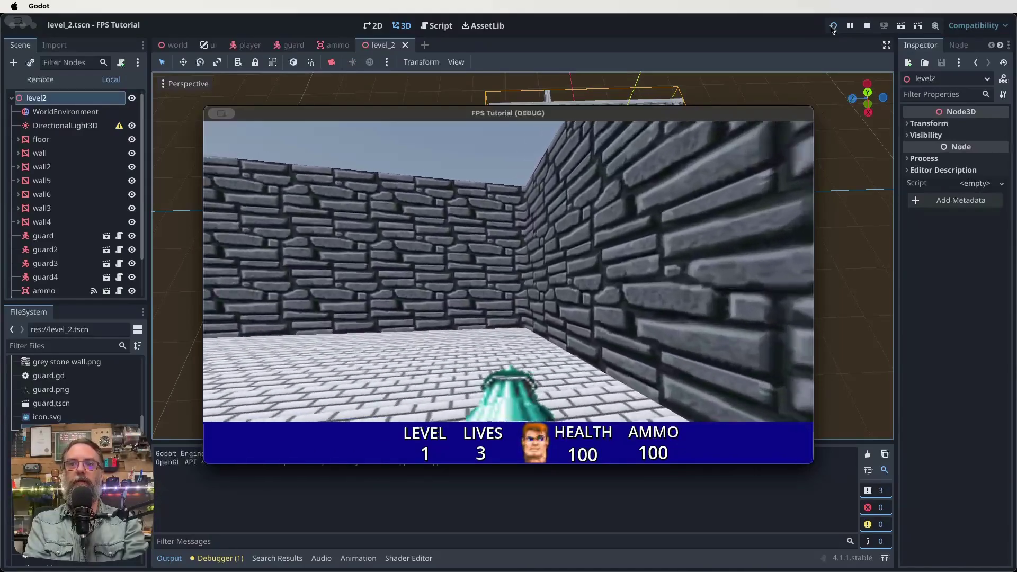
key("Right")
Move down the lit stone corridor into the side corridor, firing at the first guard
key("Up")
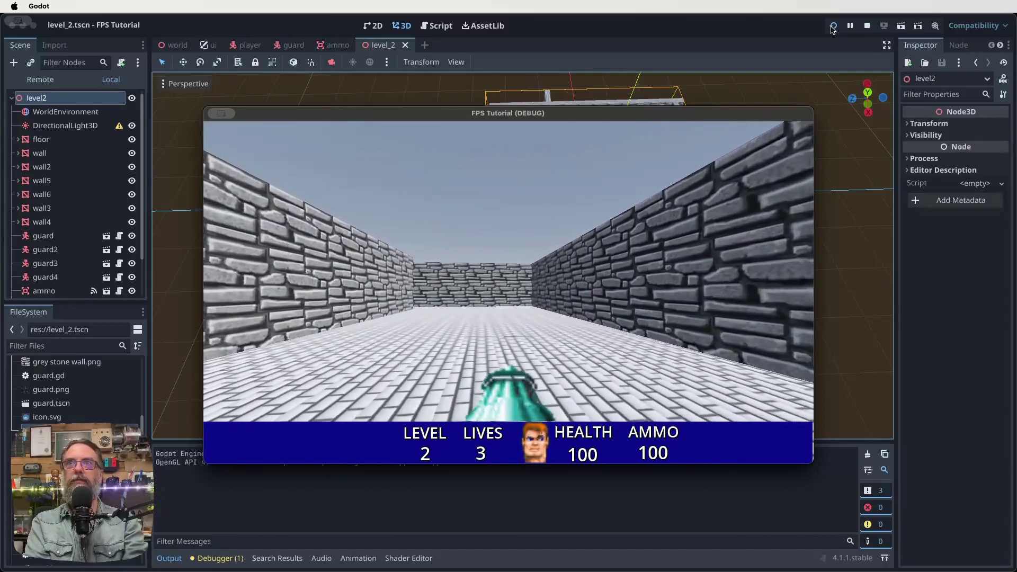
key("Left")
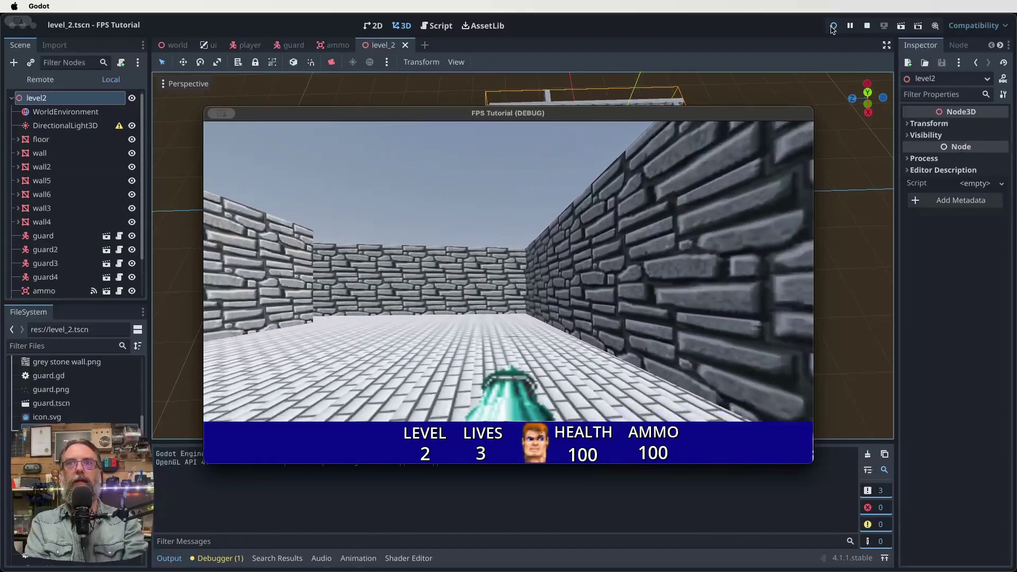
key("Up")
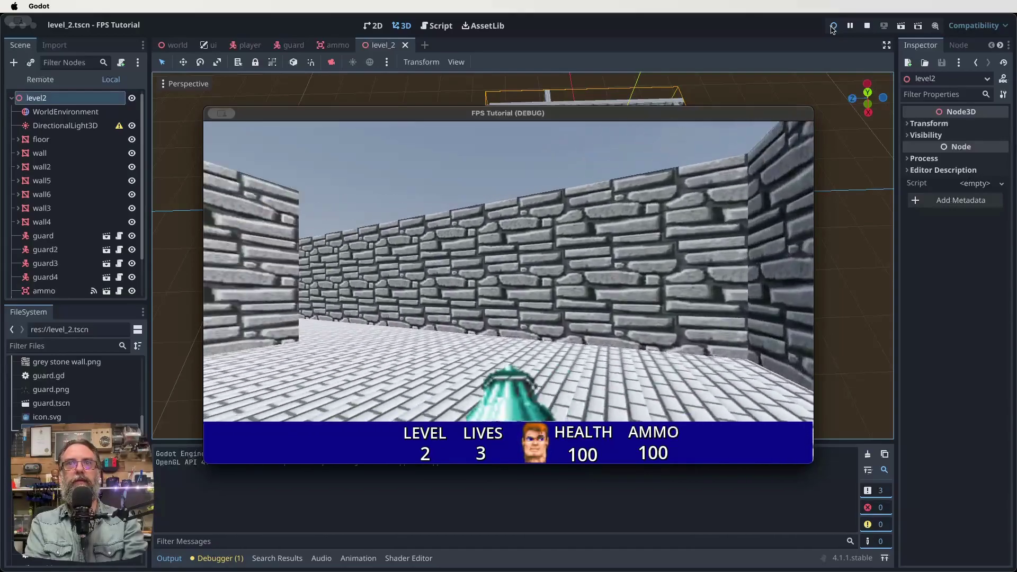
key("Left")
key("space")
key("space")
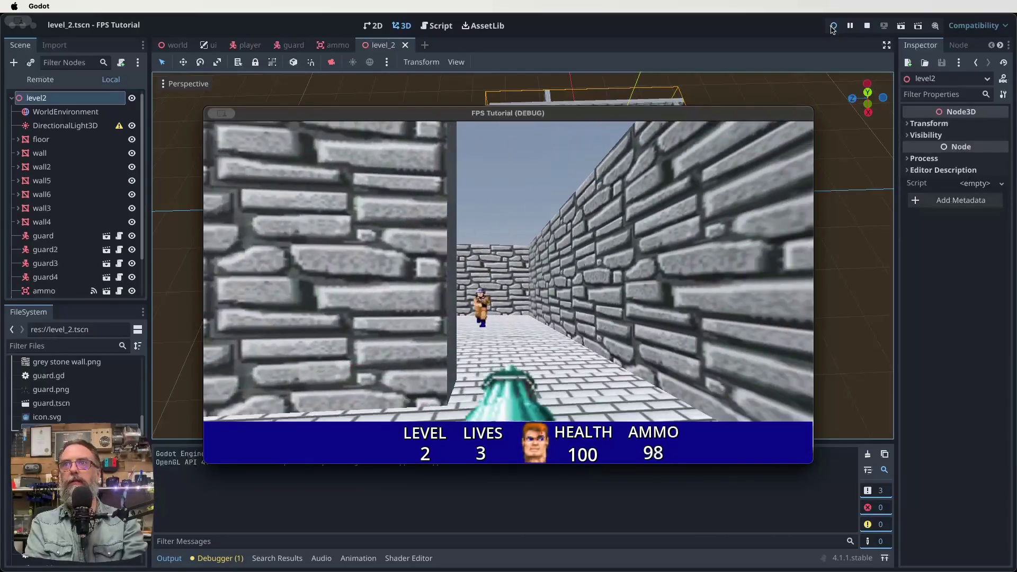
key("space")
key("space")
key("space")
key("Up")
key("space")
key("space")
key("space")
key("Left")
key("space")
key("space")
key("space")
Advance down the long corridor, shooting at the guard ahead
key("Left")
key("Up")
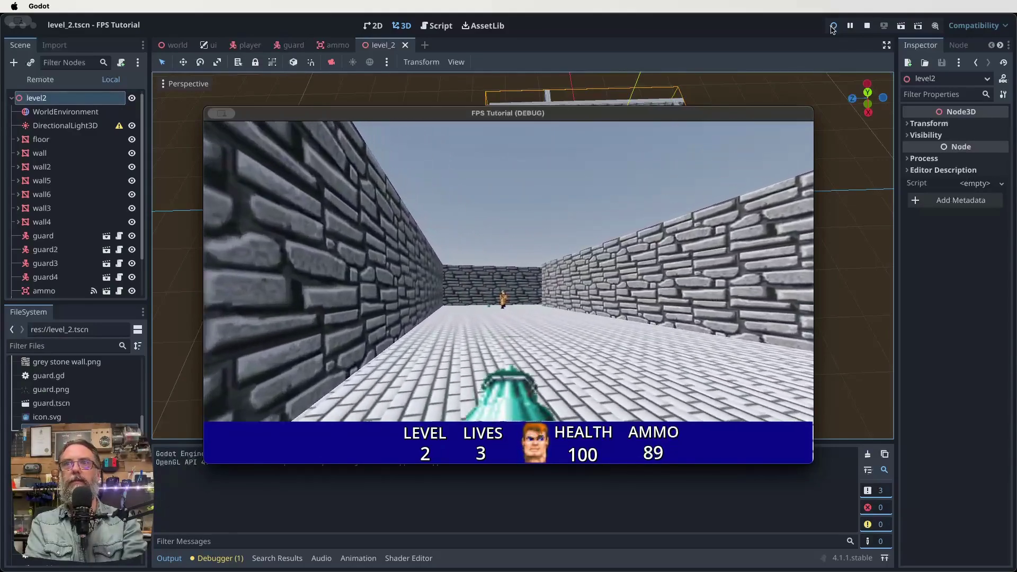
key("Up")
key("space")
key("space")
key("space")
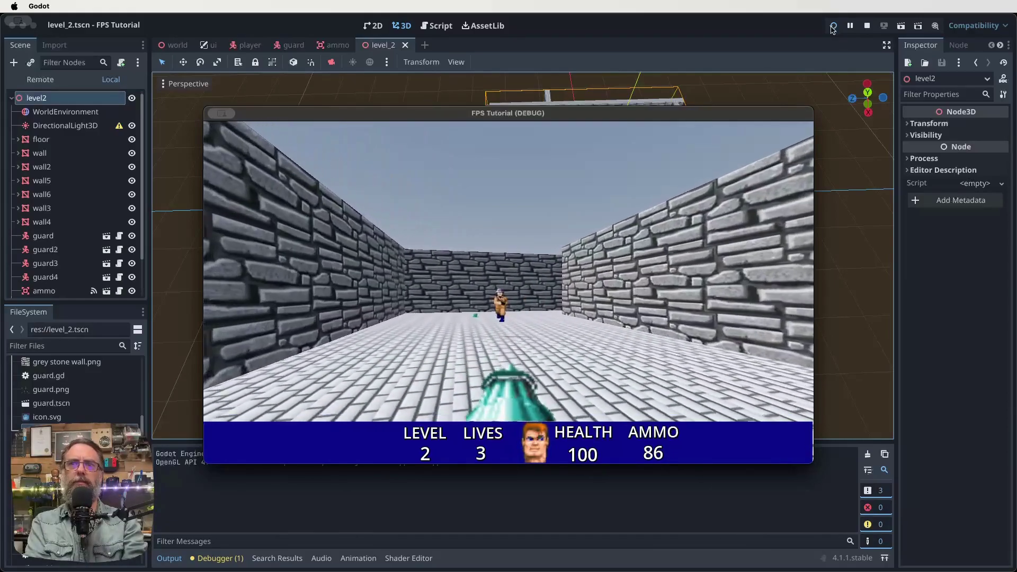
key("Up")
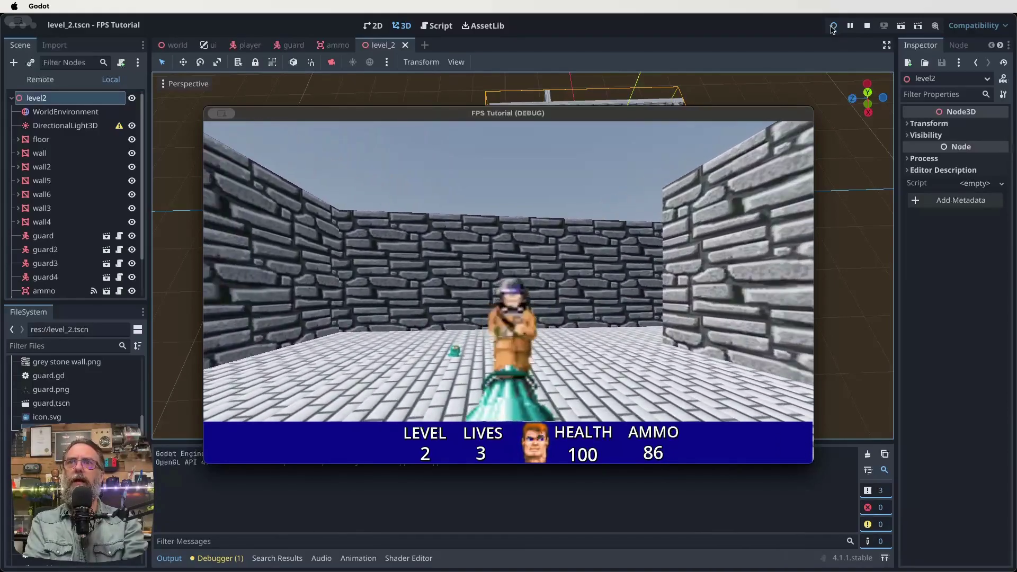
Turn back toward the guard, shoot him down, and continue down the corridor
key("Left")
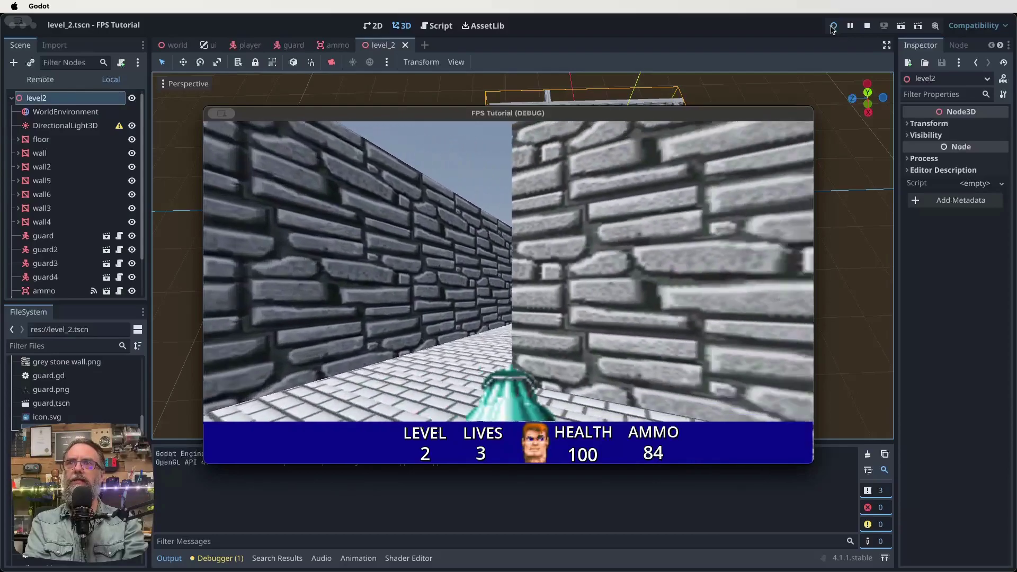
key("Right")
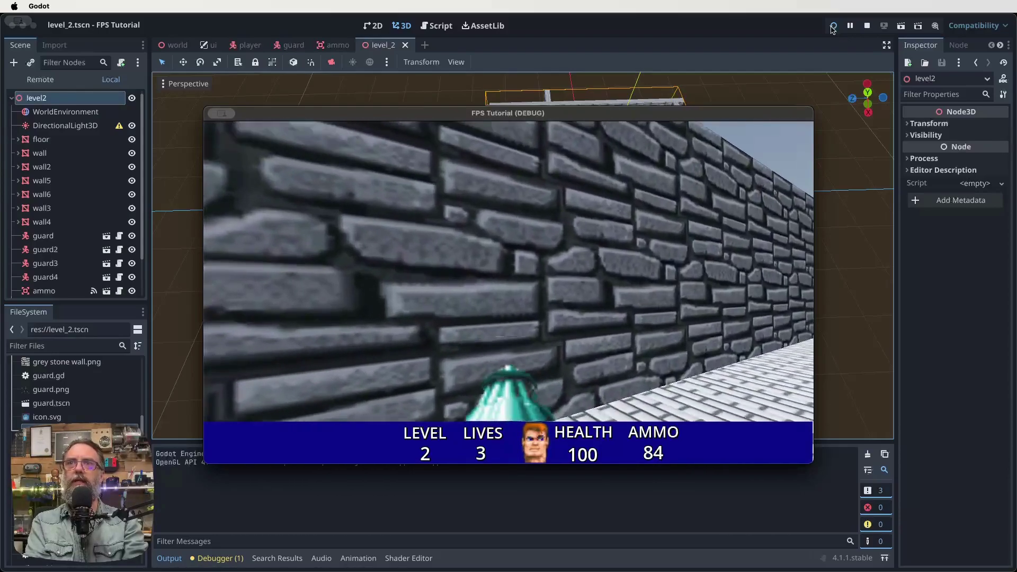
key("Right")
key("Right")
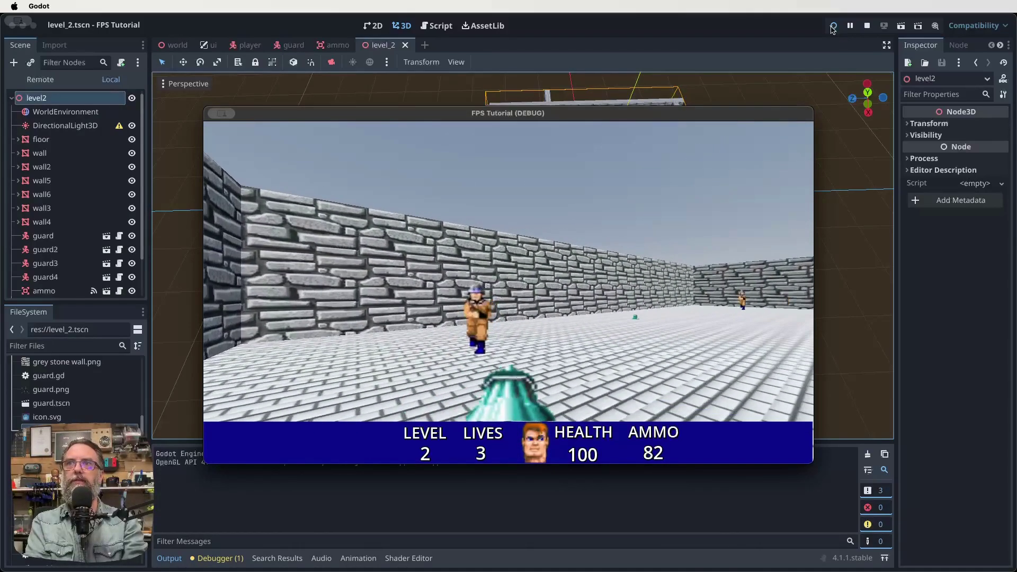
key("space")
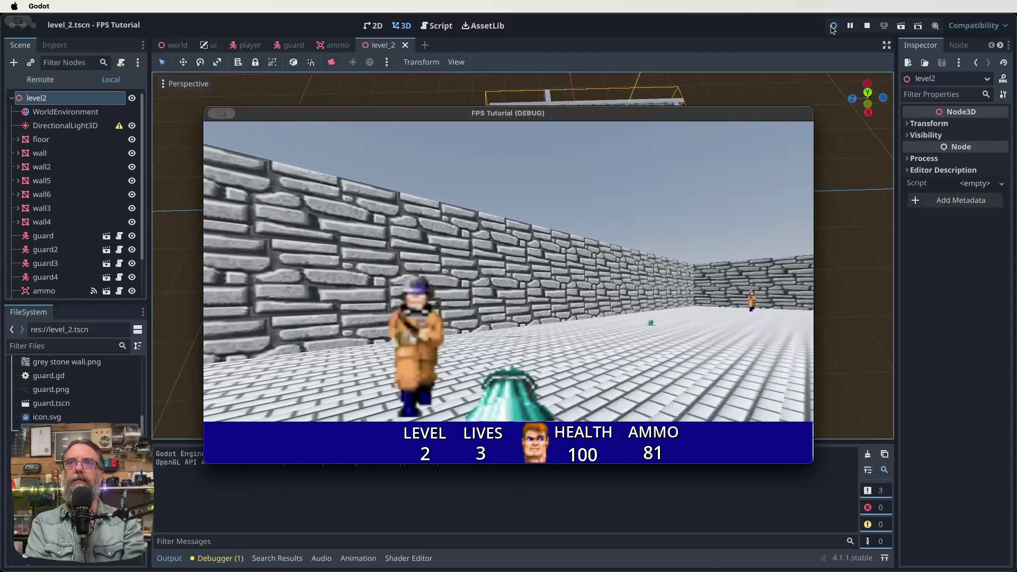
key("space")
key("space")
key("Right")
key("space")
key("space")
key("space")
key("Up")
key("Right")
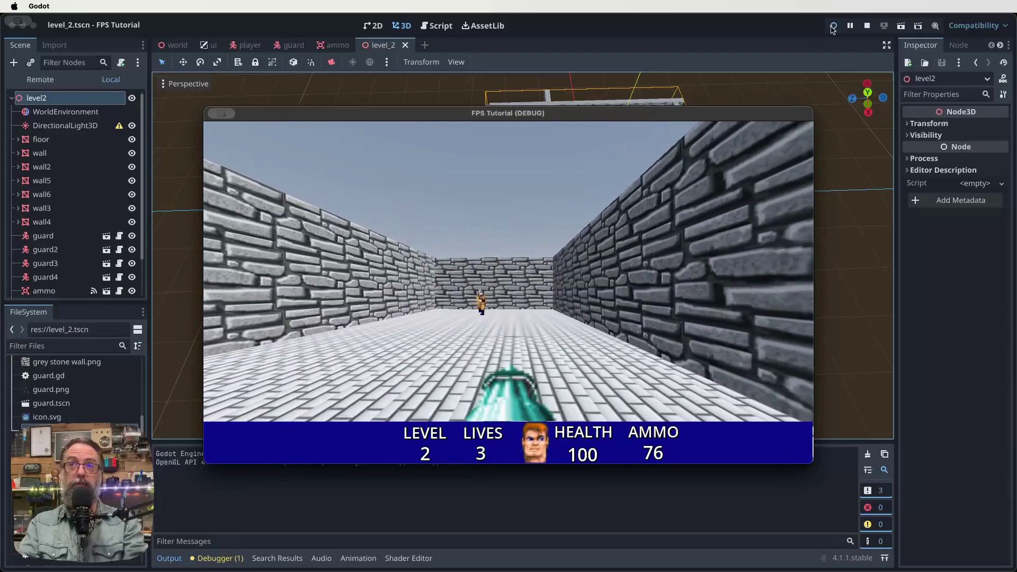